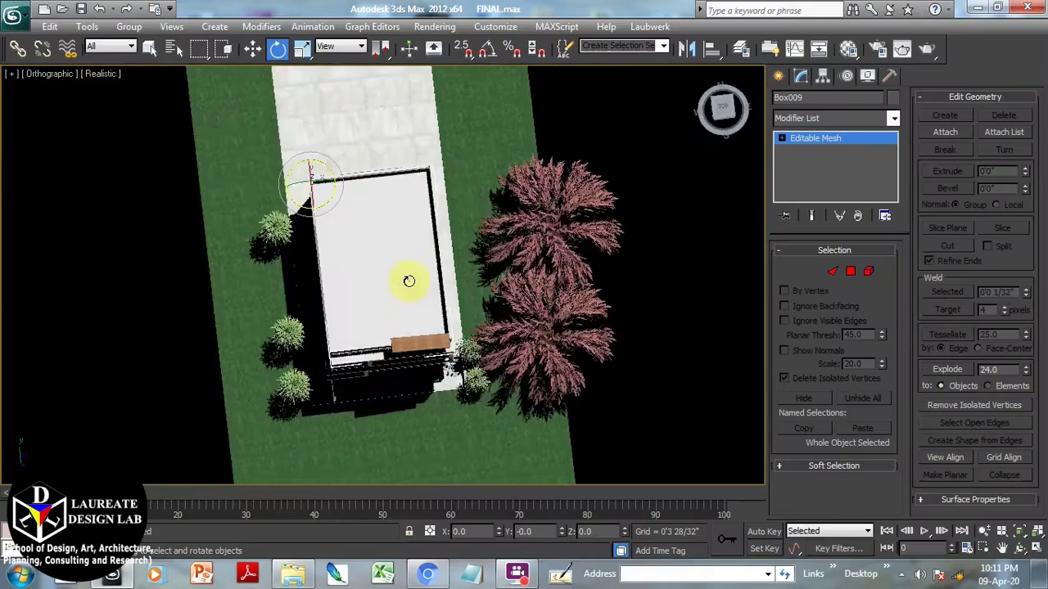
Orbit, pan and zoom around the house to inspect it from several angles.
middle_click_drag(409, 281, 469, 265, "alt")
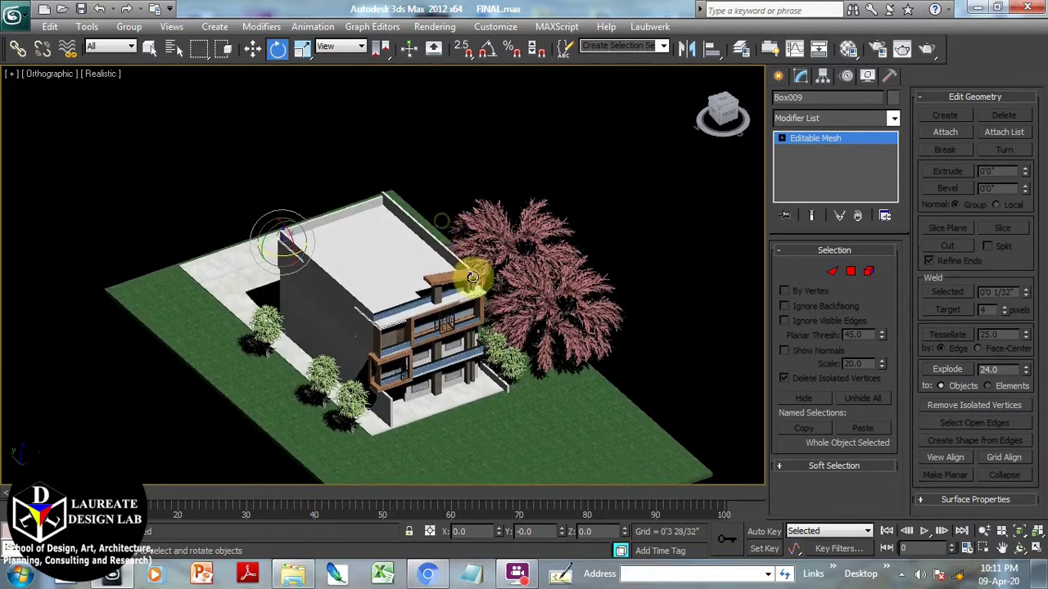
scroll(444, 344, "up", 2)
middle_click_drag(445, 344, 422, 295)
scroll(439, 229, "up", 4)
scroll(434, 284, "down", 5)
middle_click_drag(279, 254, 510, 285, "alt")
middle_click_drag(291, 278, 406, 232, "alt")
Switch to the Top view and frame the house plan.
key("t")
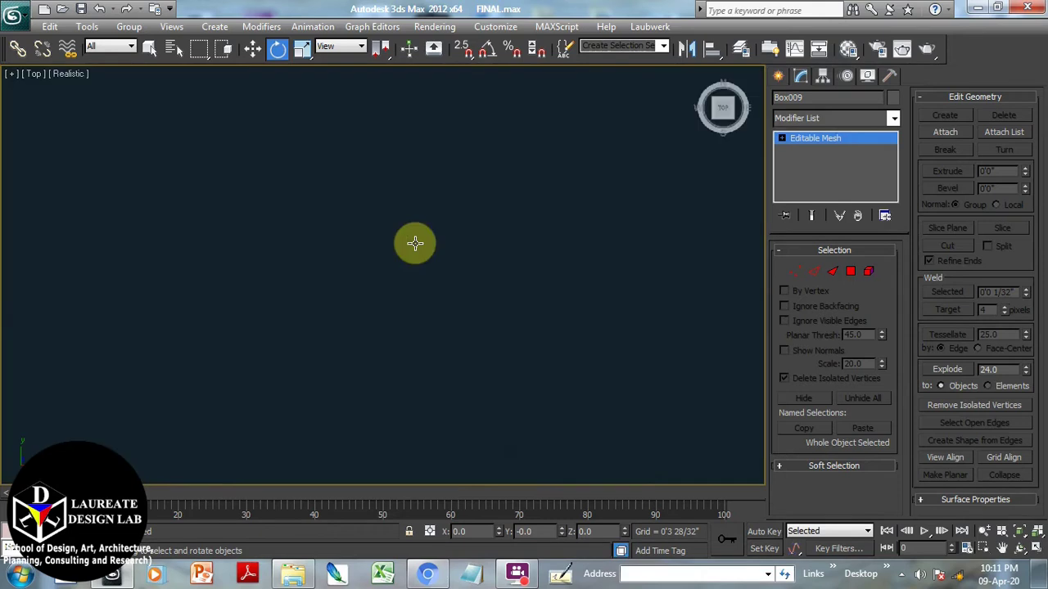
scroll(415, 243, "down", 5)
middle_click_drag(491, 285, 424, 293)
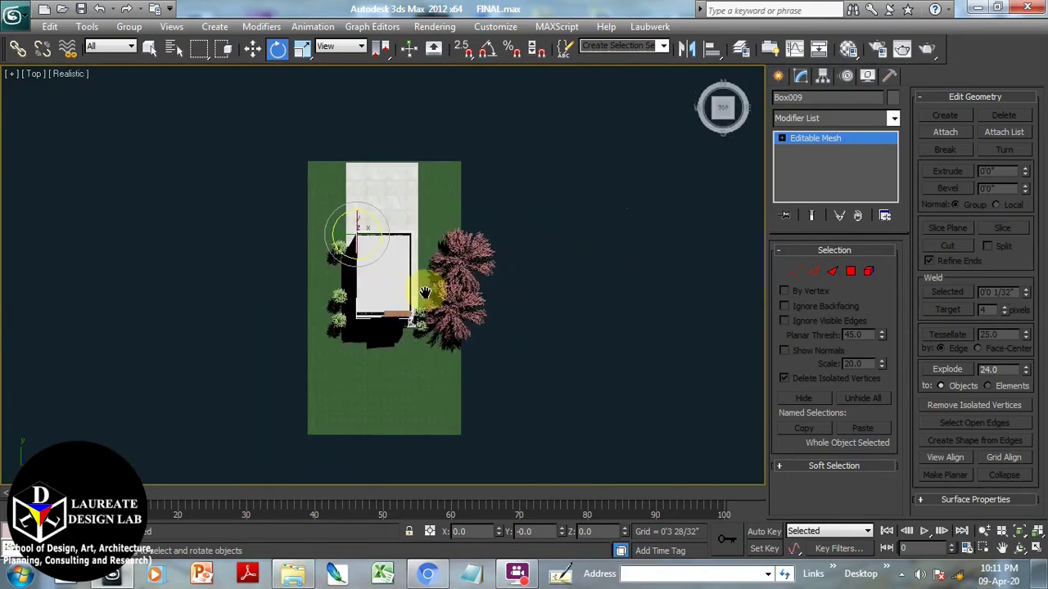
Create a VRayLight beside the house in the Top view.
left_click(778, 76)
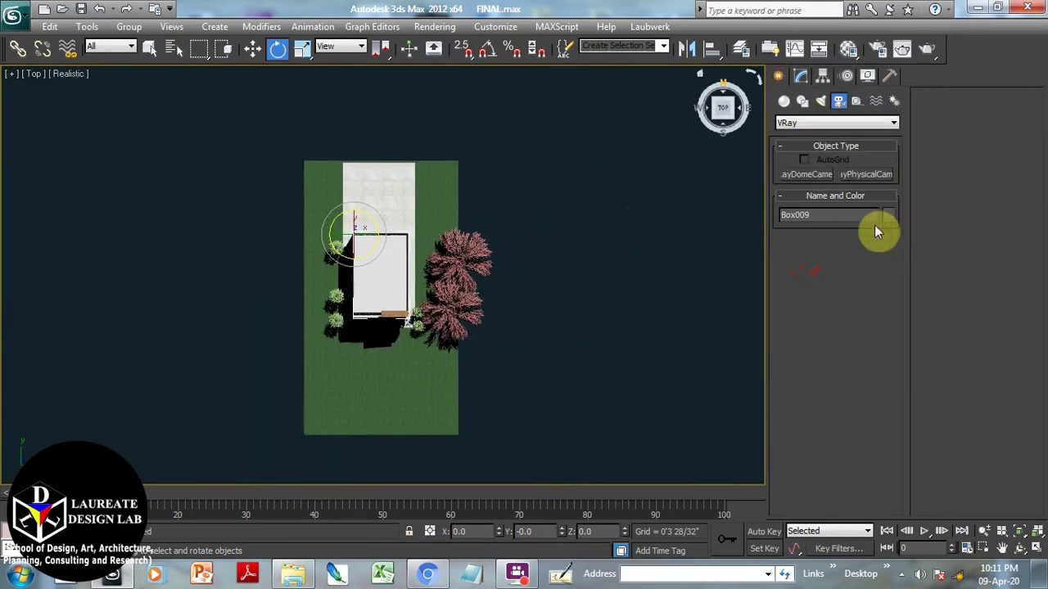
left_click(822, 100)
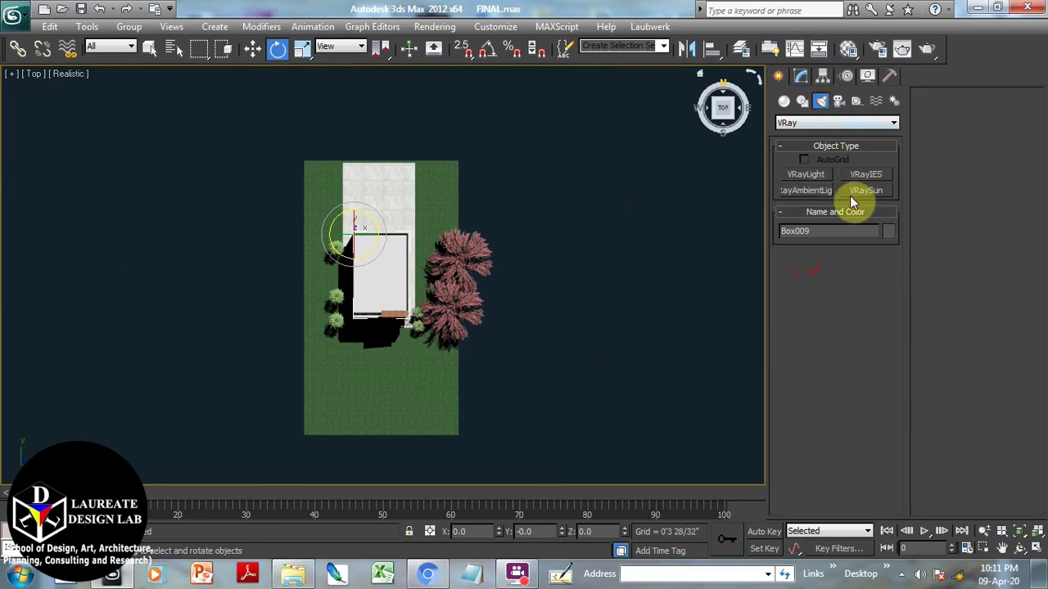
left_click(819, 177)
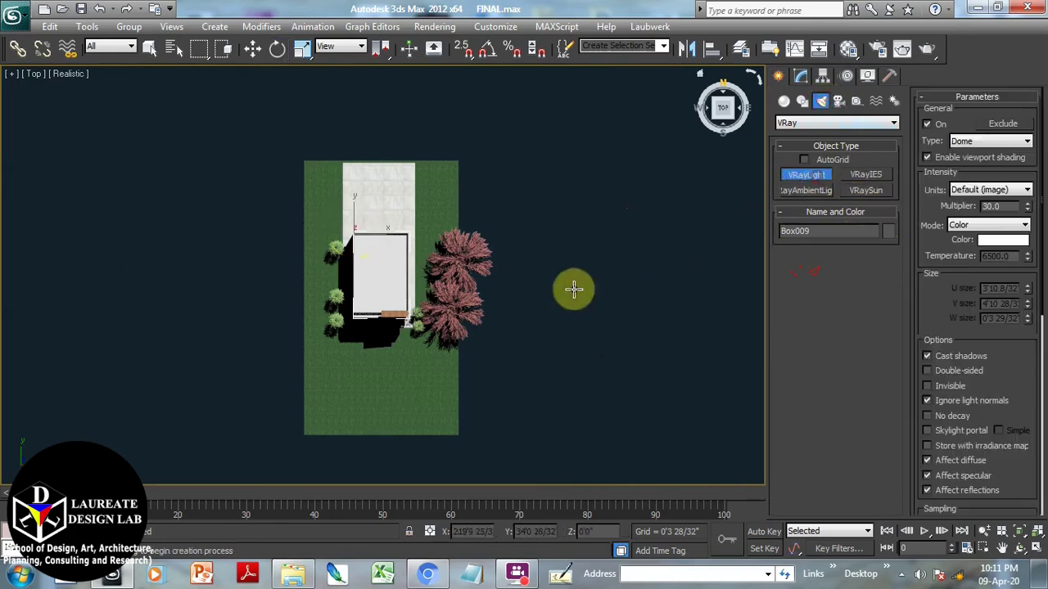
left_click(524, 320)
key("e")
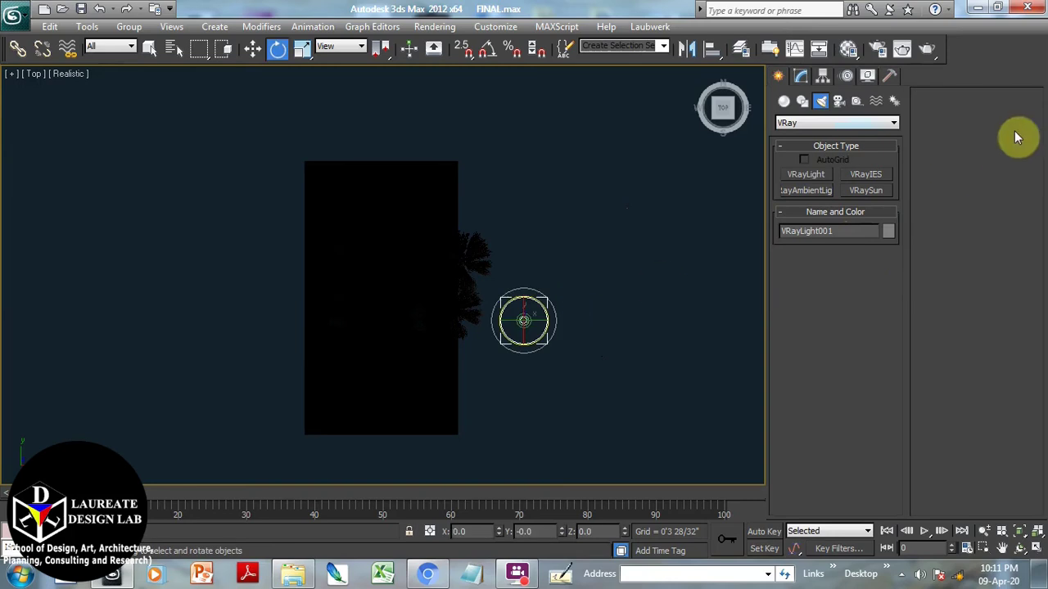
Keep the light type as Dome and set its Multiplier to 2.0.
left_click(800, 75)
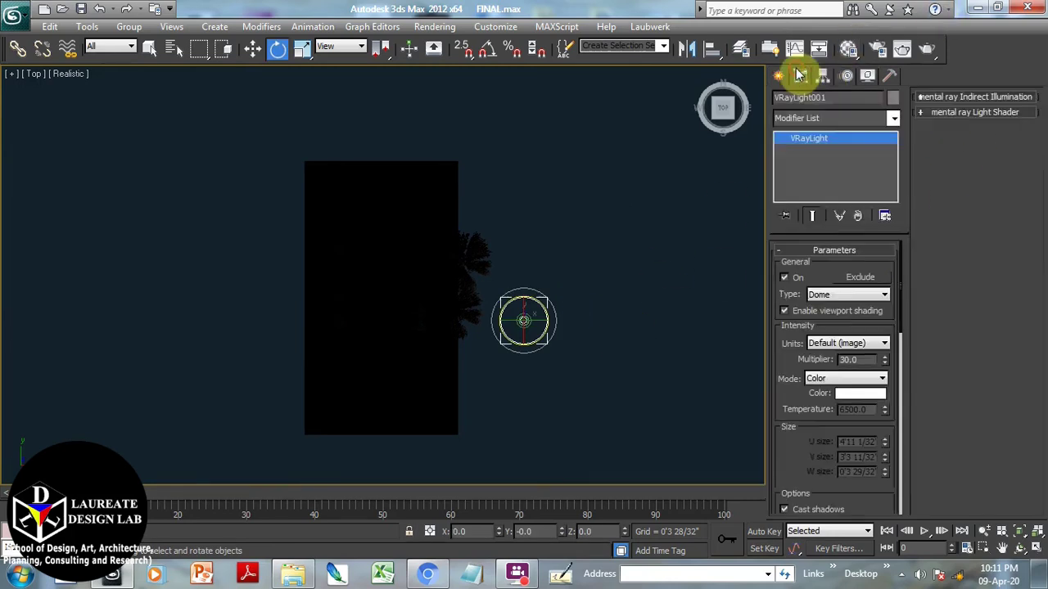
left_click(835, 294)
left_click(826, 318)
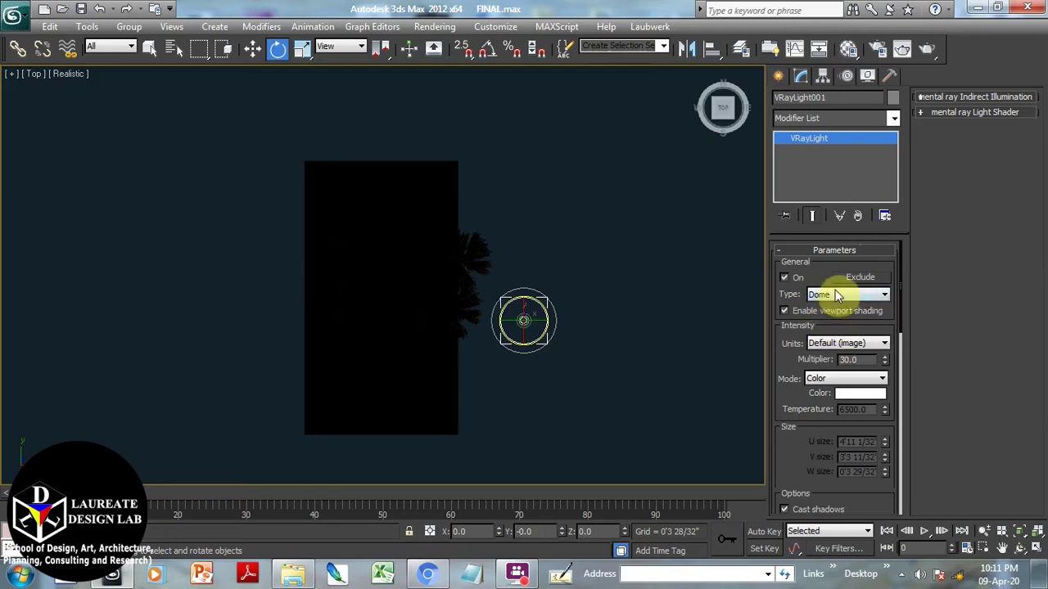
scroll(802, 363, "down", 1)
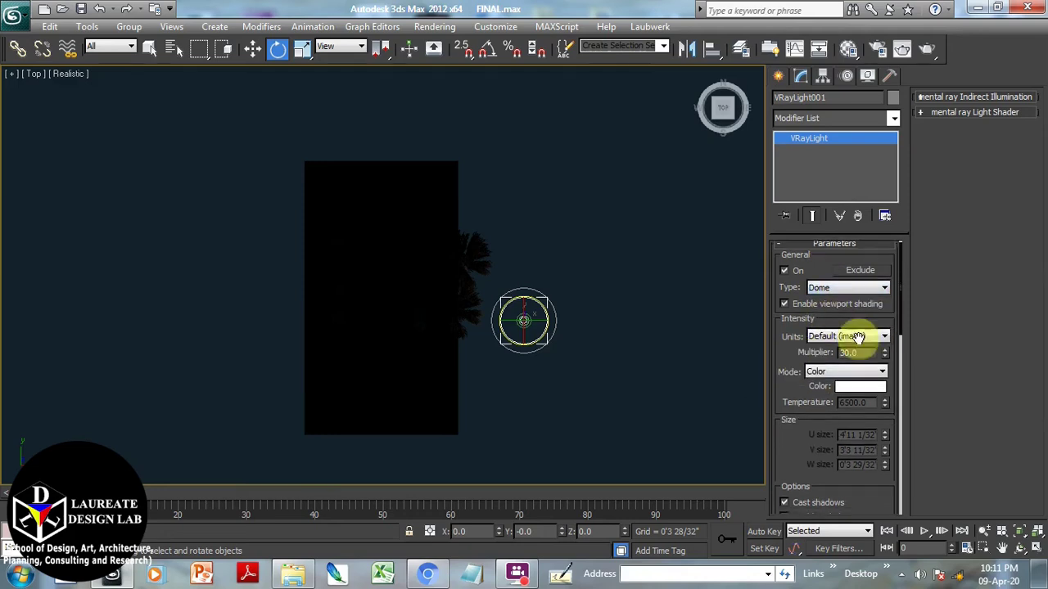
double_click(850, 351)
type("2")
key("Return")
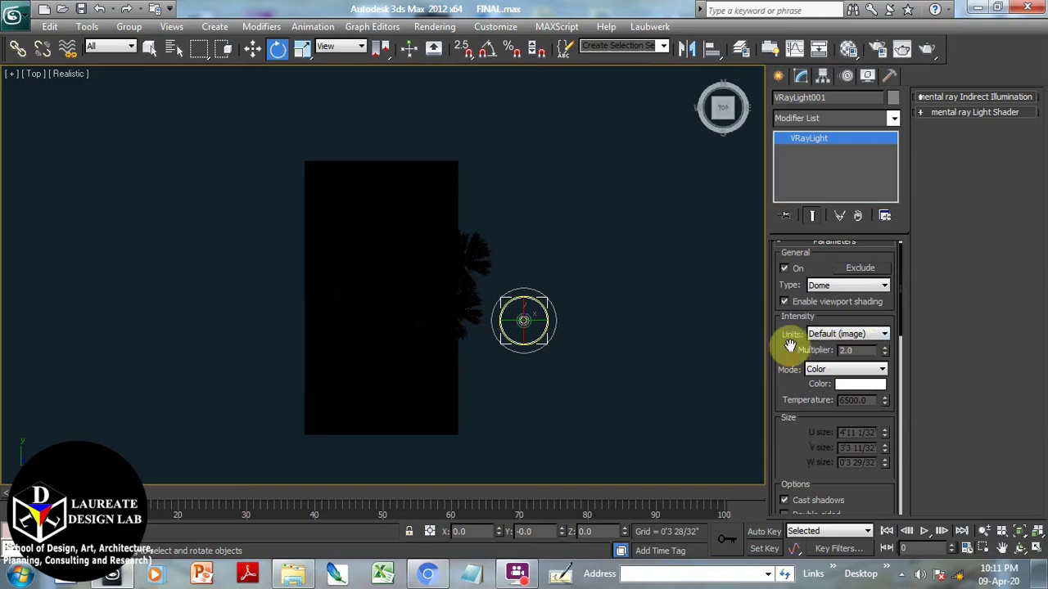
scroll(798, 369, "down", 5)
Assign a VRayHDRI map (Map #9) from the V-Ray Adv 2.30.01 group to the dome light's texture slot.
left_click(800, 388)
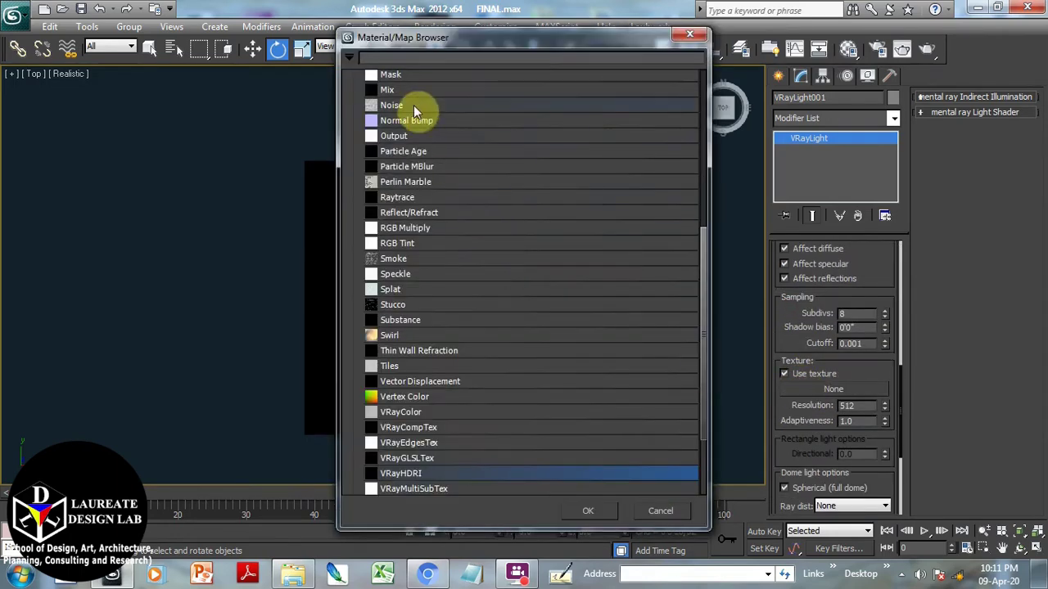
scroll(431, 315, "up", 2)
scroll(430, 321, "down", 2)
scroll(435, 330, "up", 4)
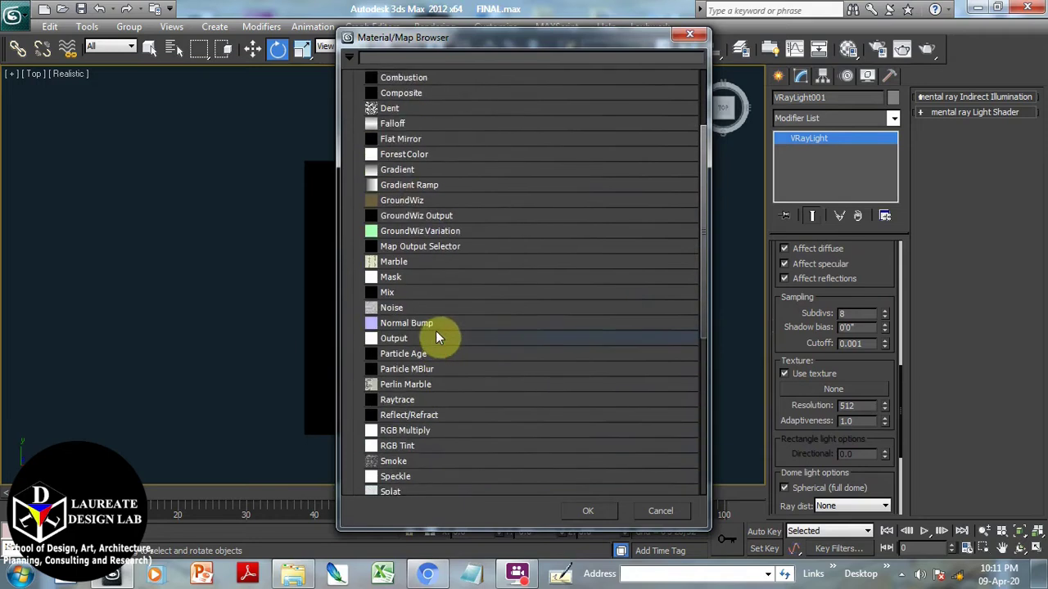
scroll(391, 186, "up", 4)
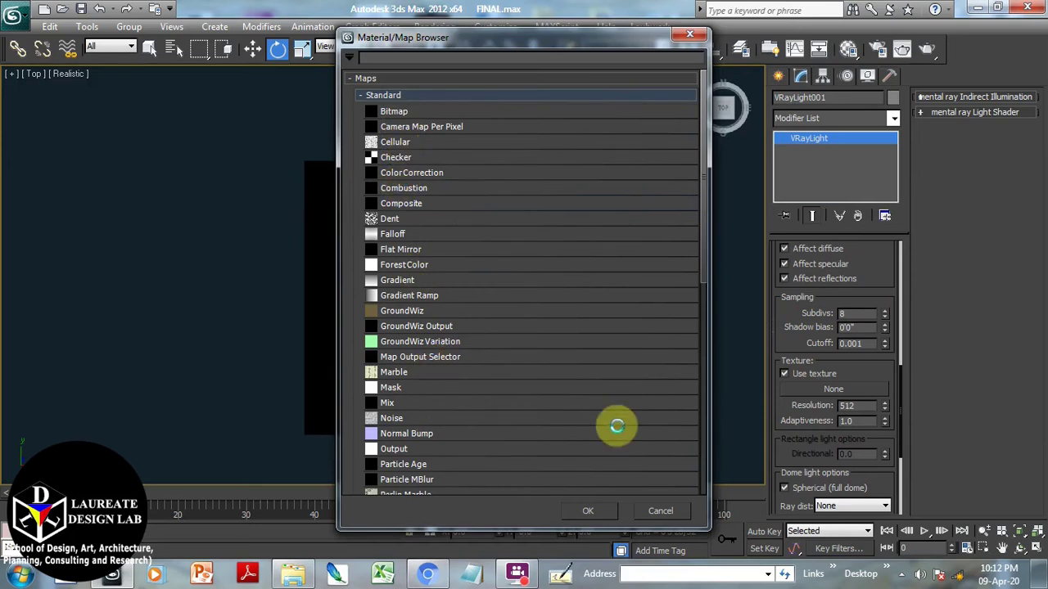
scroll(385, 327, "down", 7)
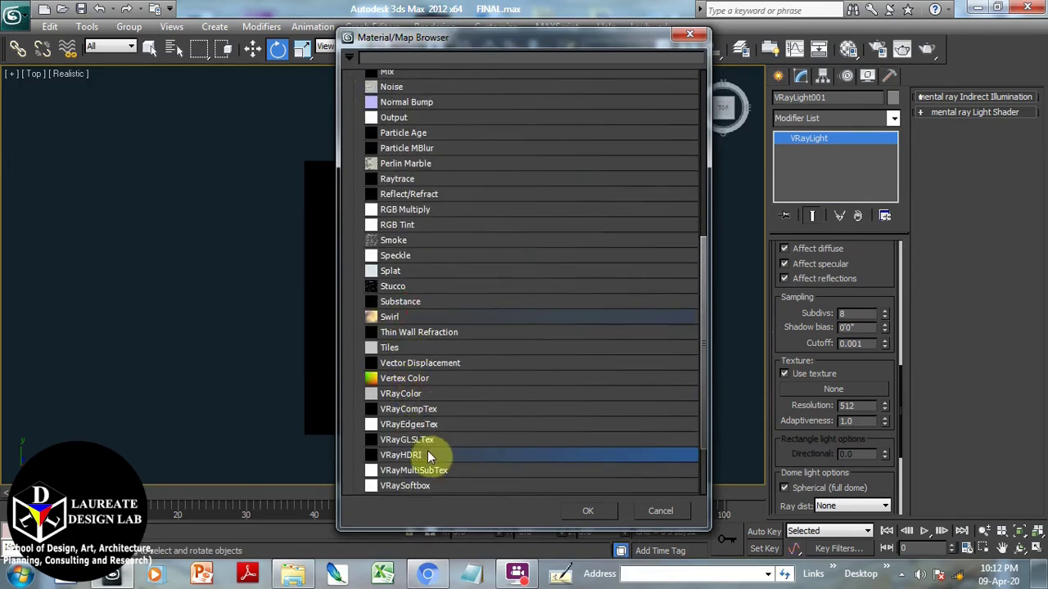
scroll(428, 456, "down", 3)
left_click(429, 451)
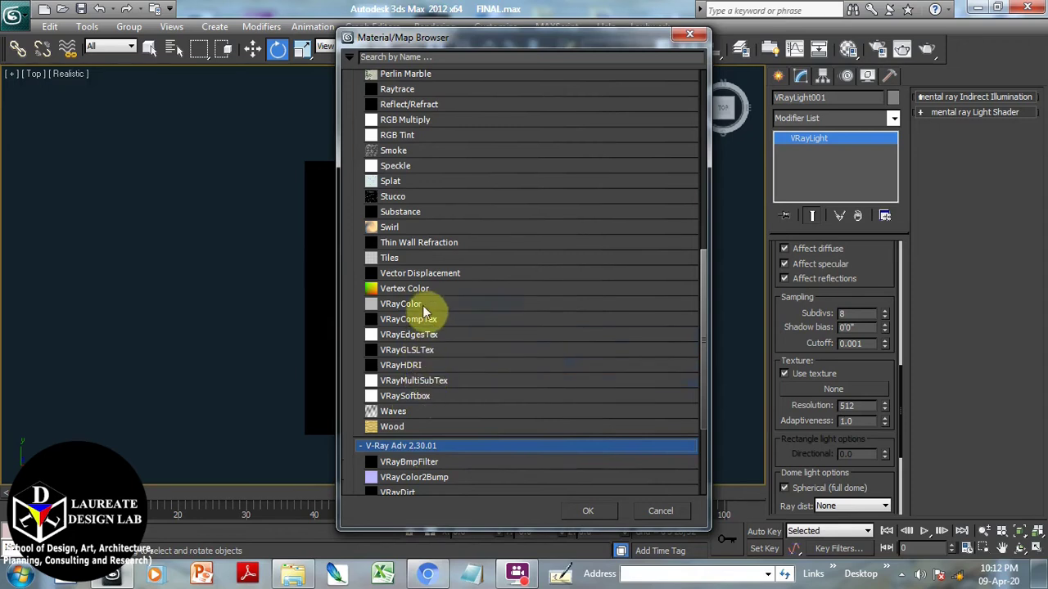
double_click(425, 366)
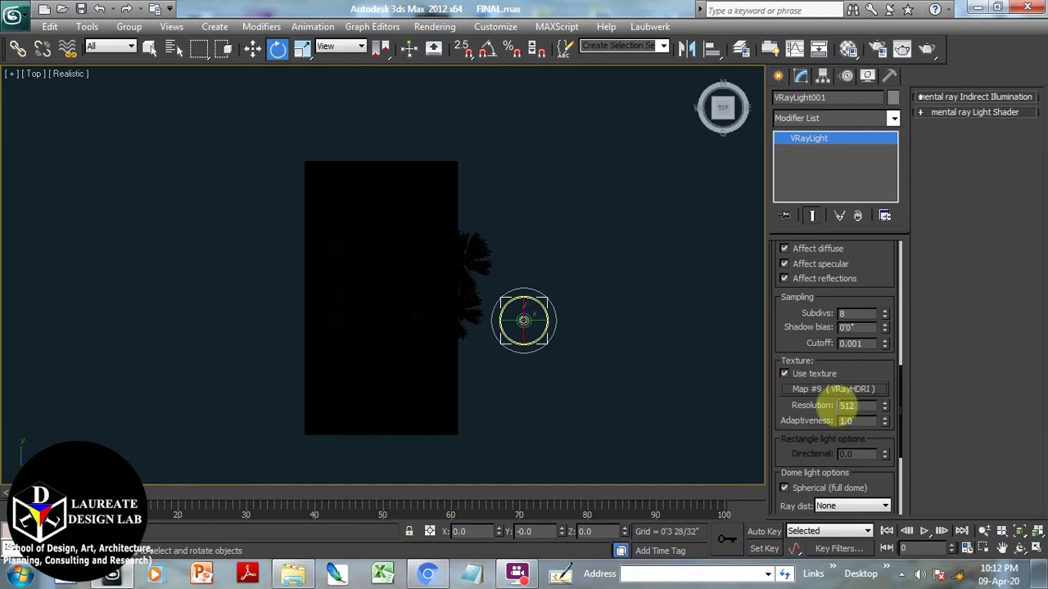
Place the dome's HDRI Map #9 into the sixth Material Editor slot as an instance.
left_click(848, 50)
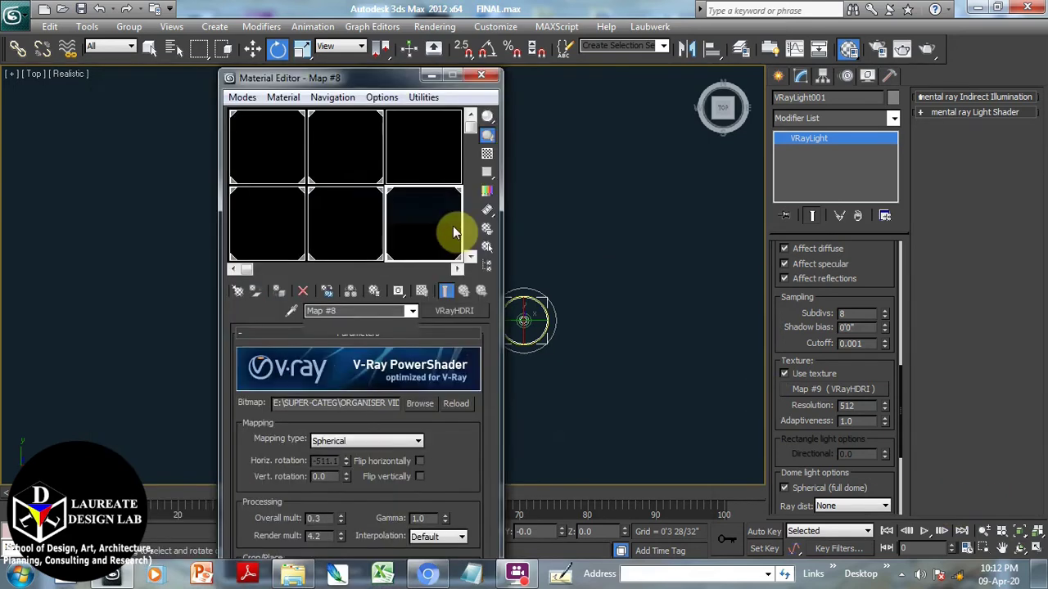
left_click(459, 227)
left_click_drag(851, 390, 413, 236)
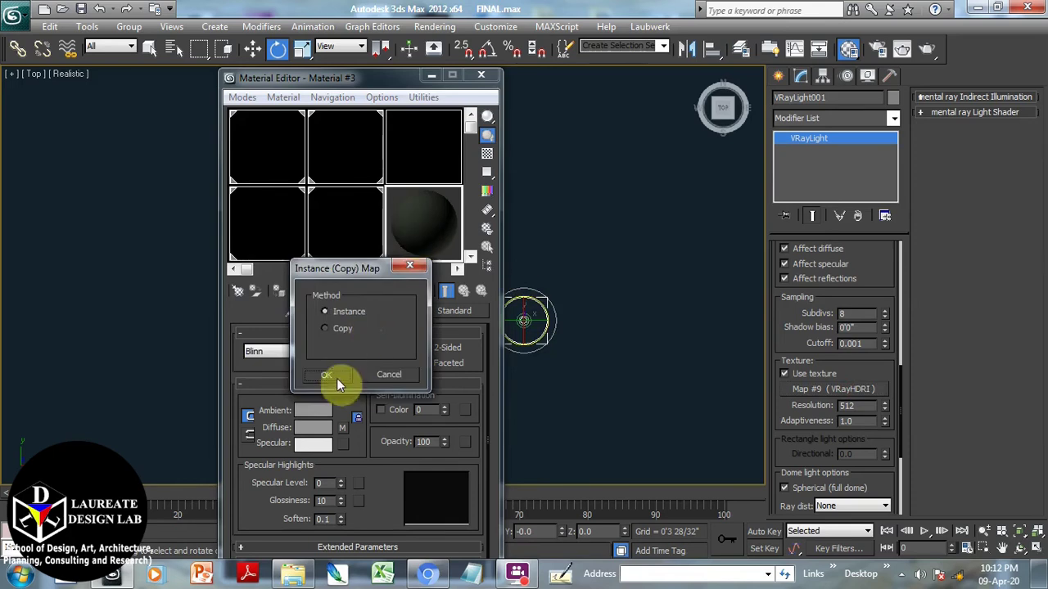
left_click(336, 378)
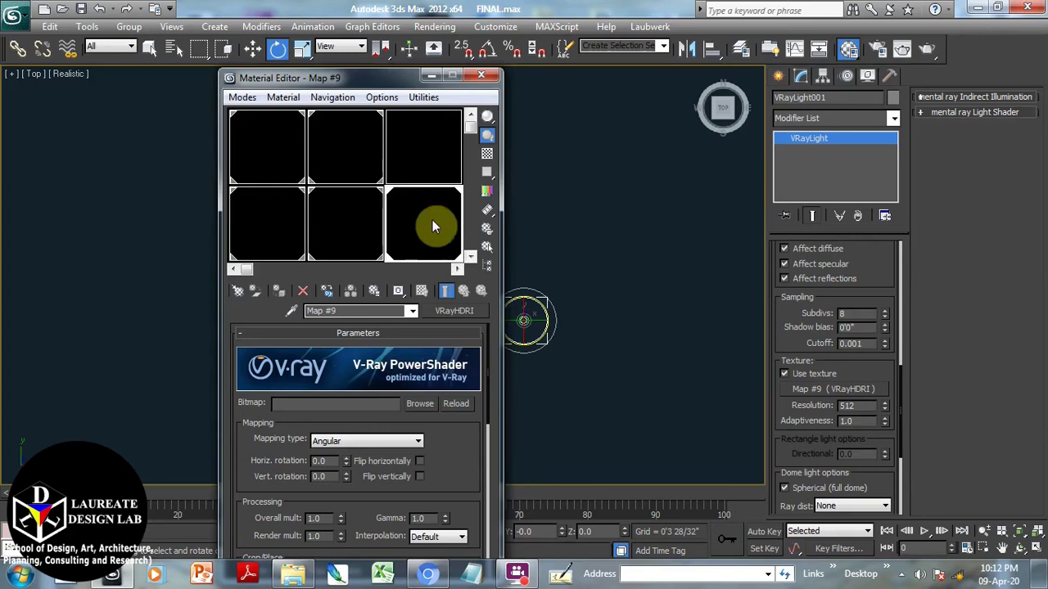
left_click_drag(843, 396, 438, 246)
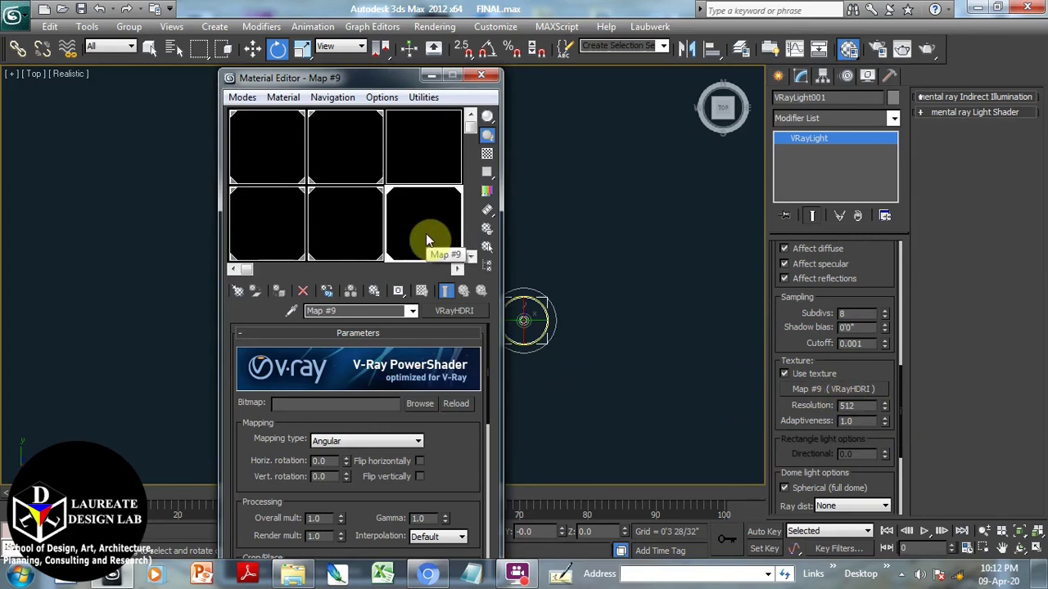
Load the CGSkies_0270_free HDR image and set its mapping to Spherical.
left_click(421, 407)
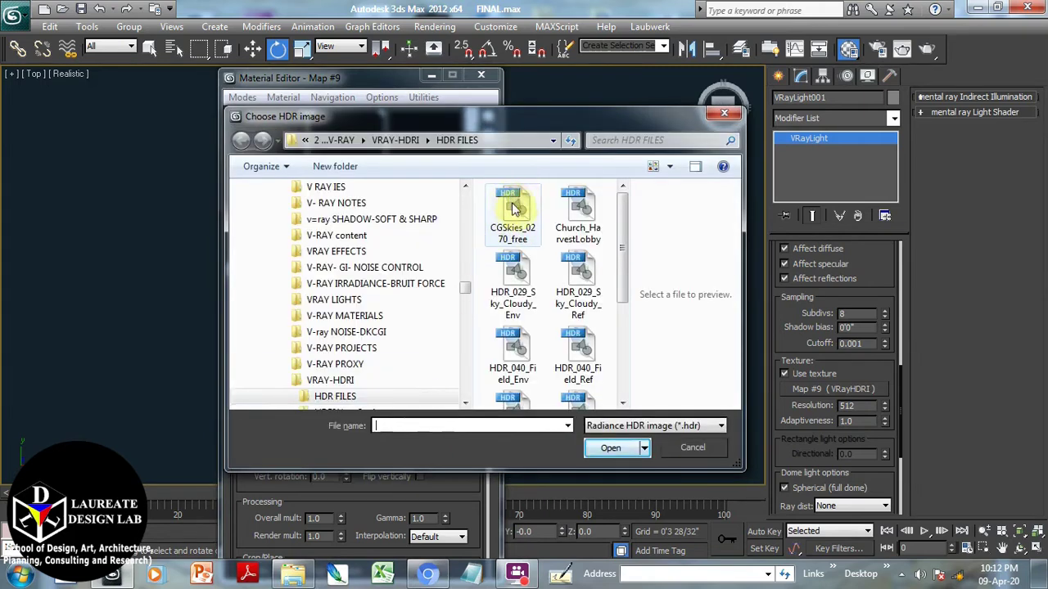
left_click(513, 208)
left_click(613, 449)
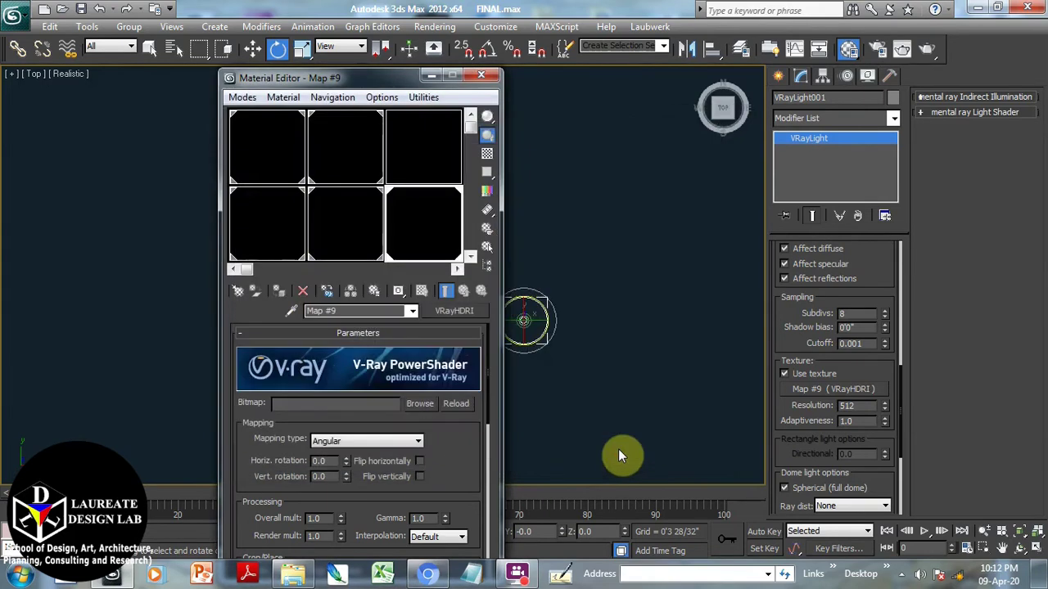
left_click(369, 442)
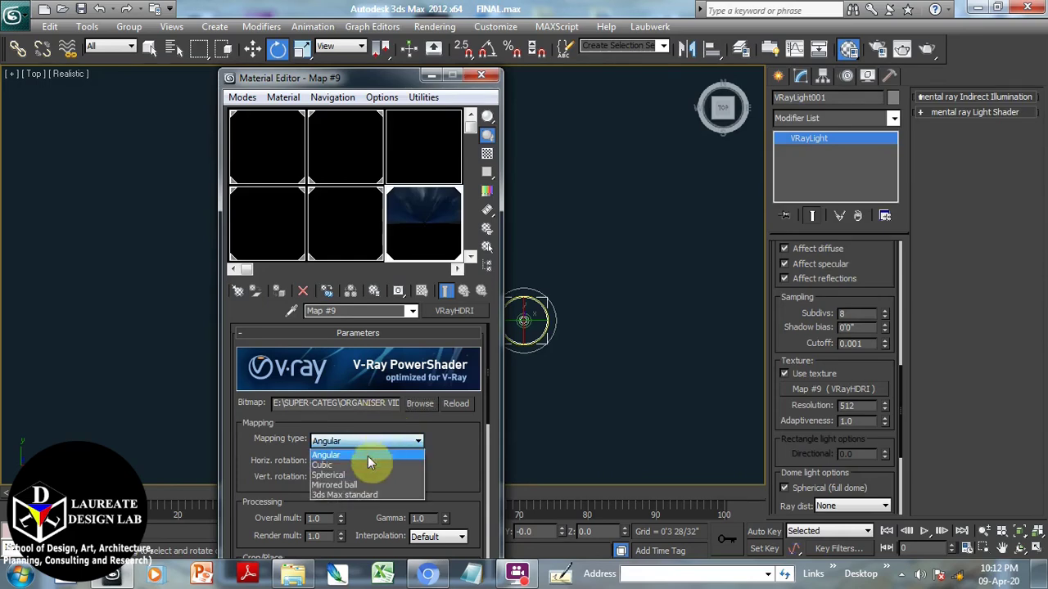
left_click(355, 475)
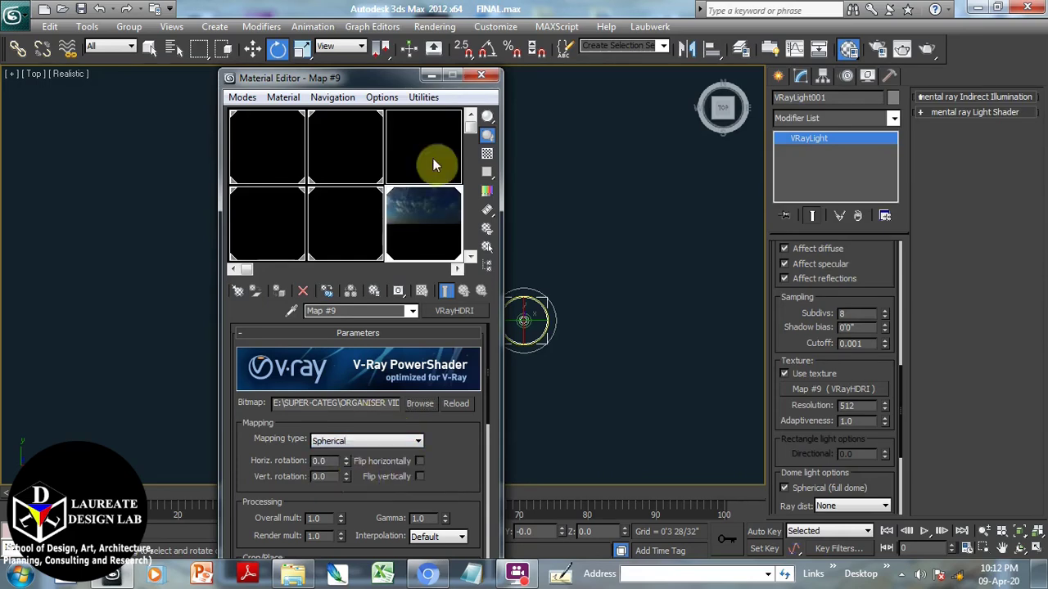
Set the HDRI Overall mult to 0.3 and Render mult to 3.0.
mouse_move(400, 79)
left_mouse_down()
mouse_move(411, 29)
mouse_move(405, 36)
left_mouse_up()
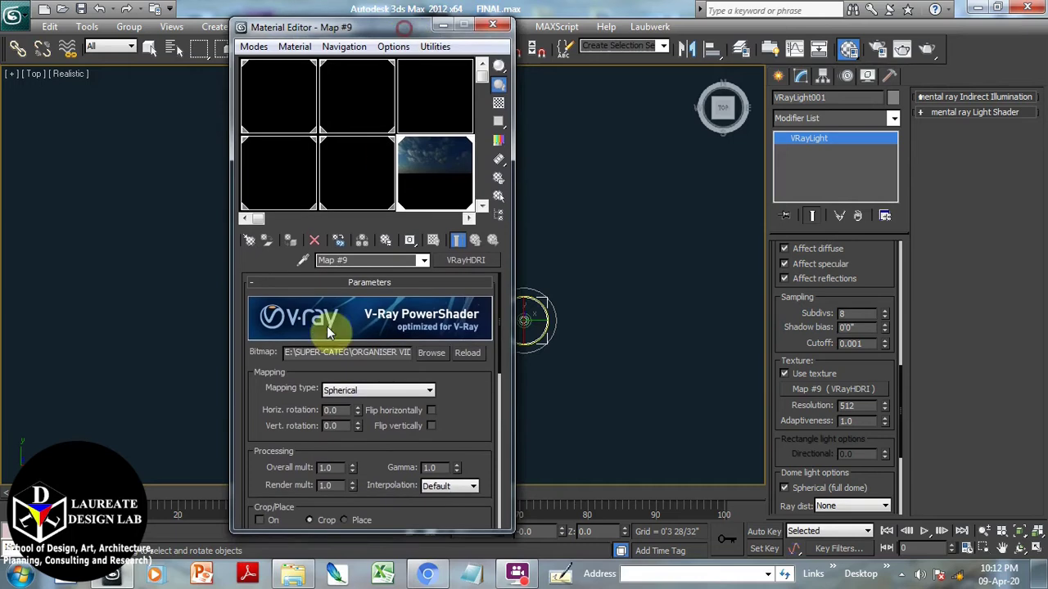
double_click(326, 468)
type("0.3")
key("Tab")
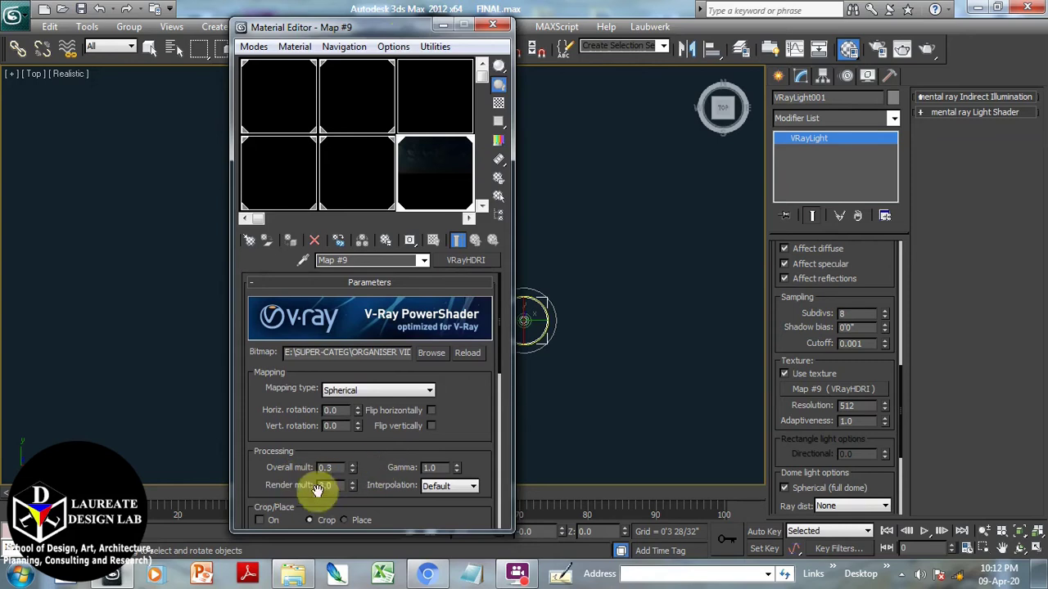
type("3.0")
left_click_drag(393, 27, 299, 47)
Use the HDRI Map #9 as the environment background map, linked as an instance.
left_click(438, 27)
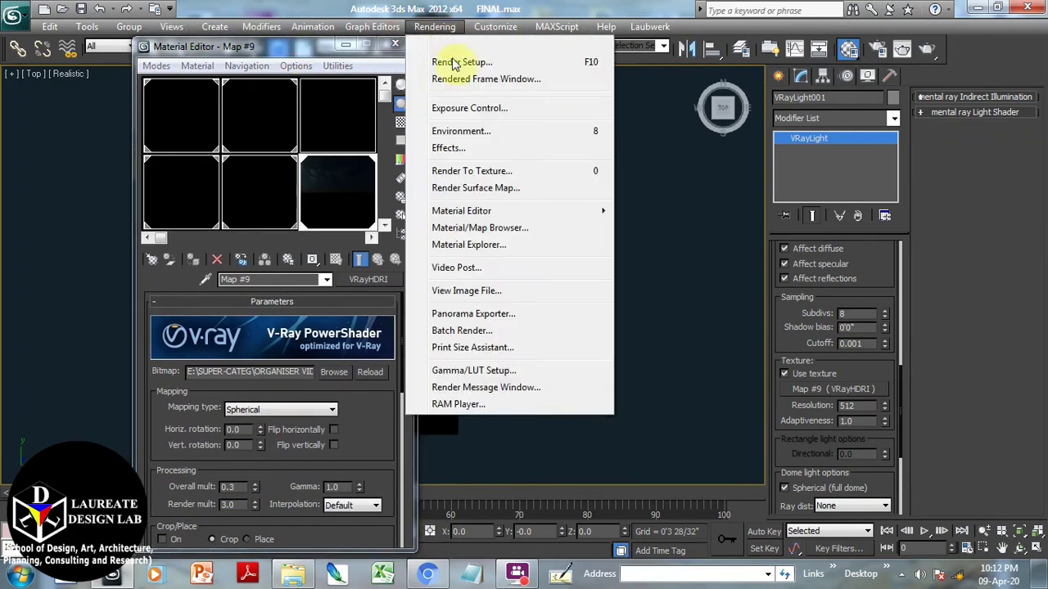
left_click(472, 131)
left_click_drag(674, 122, 530, 53)
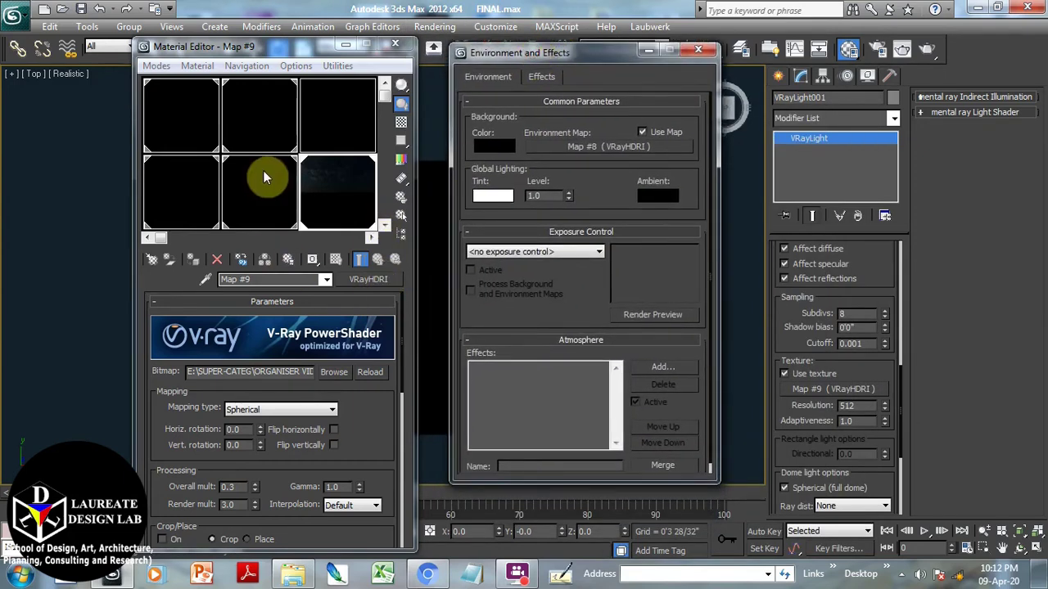
left_click_drag(333, 183, 567, 156)
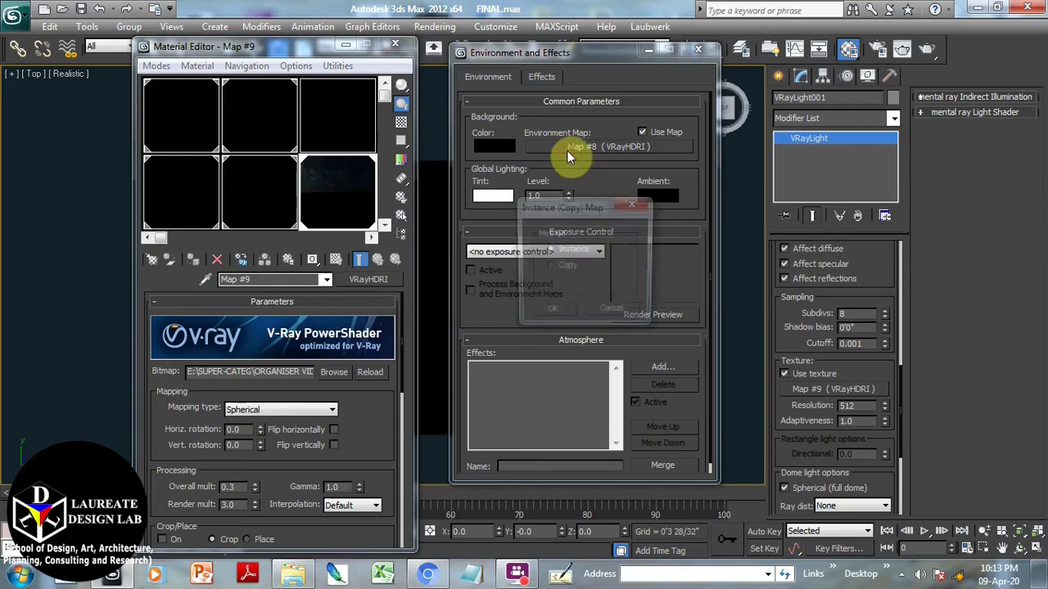
left_click(564, 316)
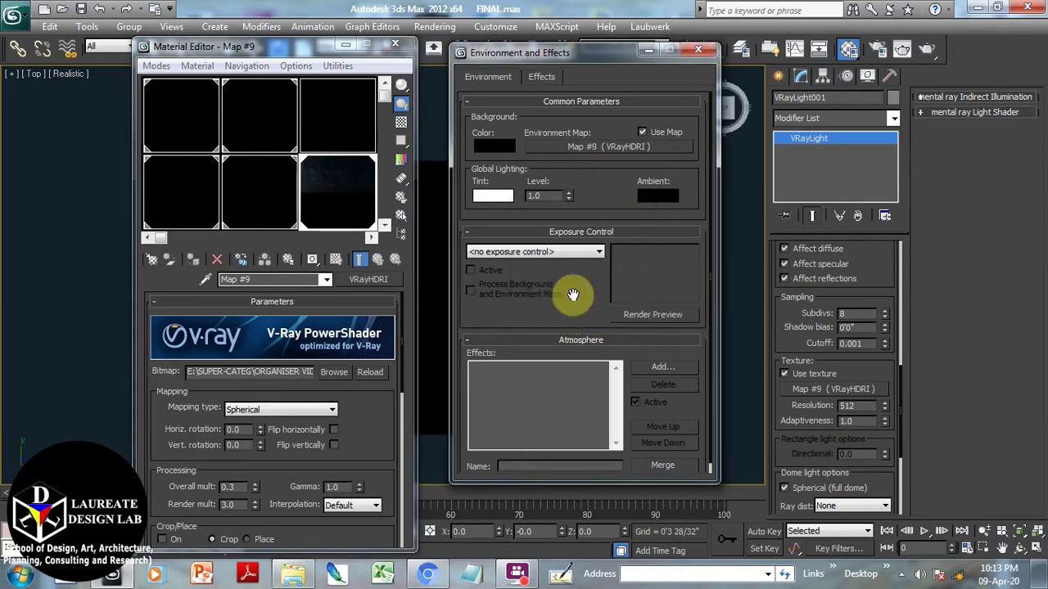
Set the Top viewport background to the environment background and refresh its display.
left_click(171, 26)
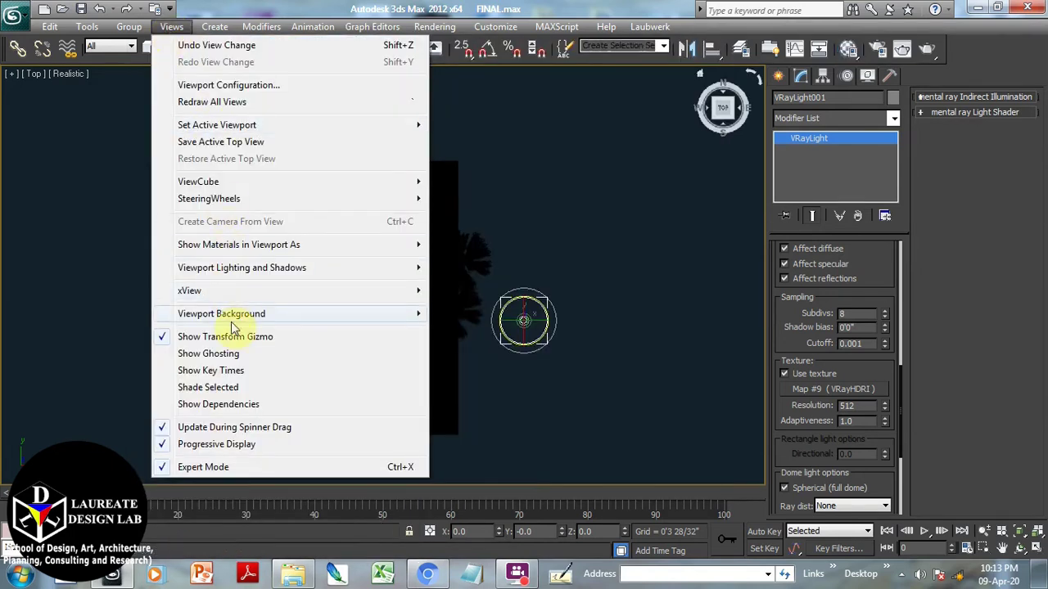
mouse_move(246, 316)
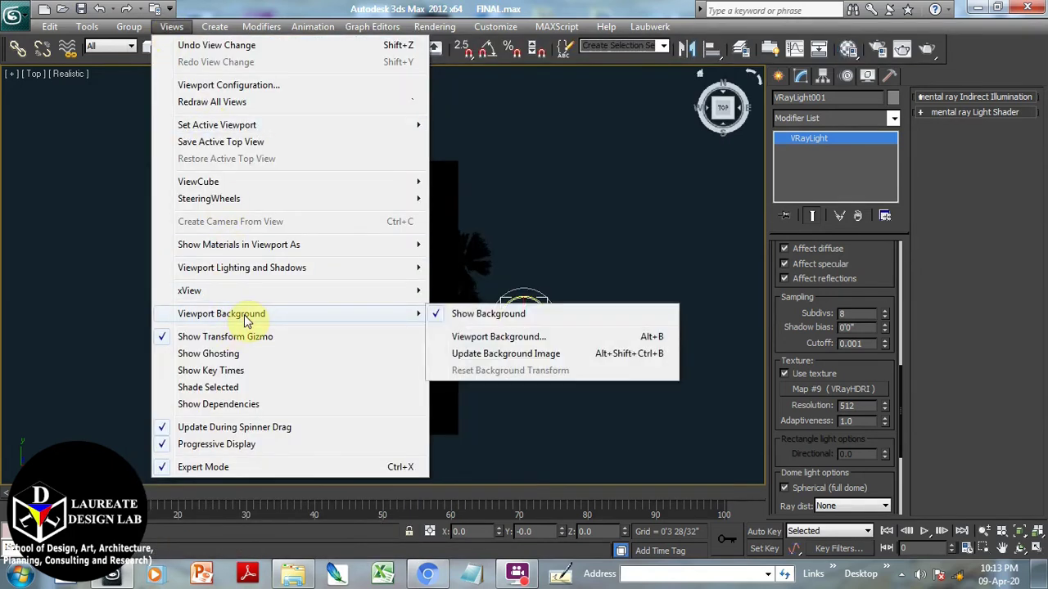
left_click(516, 338)
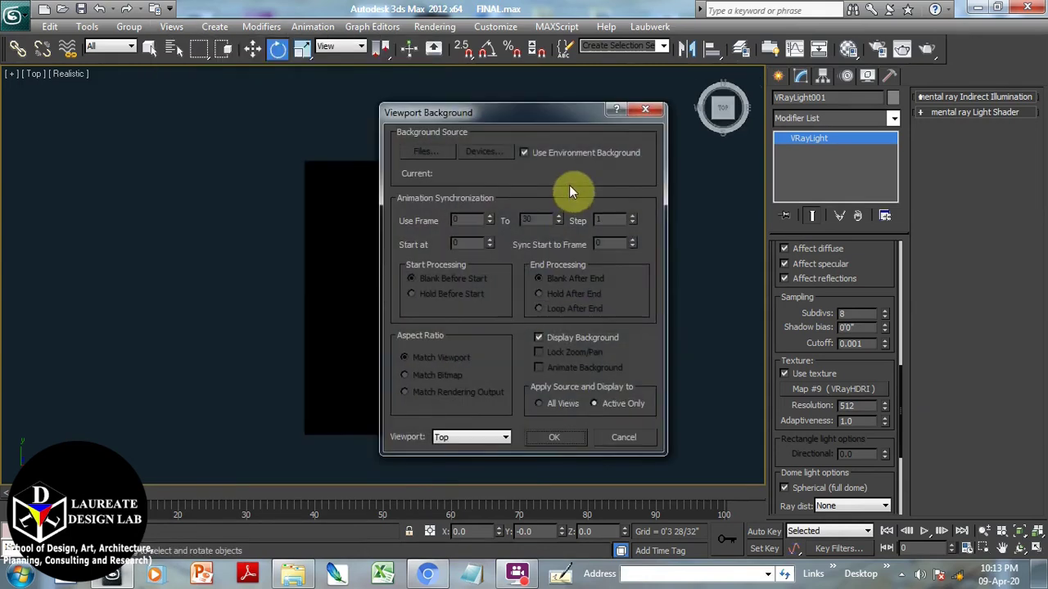
left_click(564, 435)
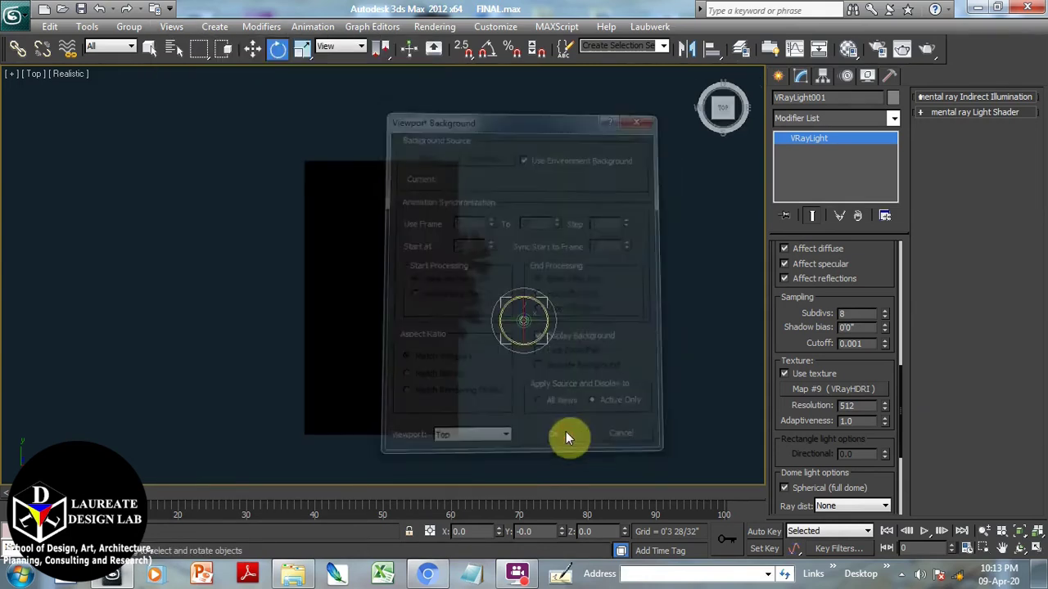
left_click(172, 27)
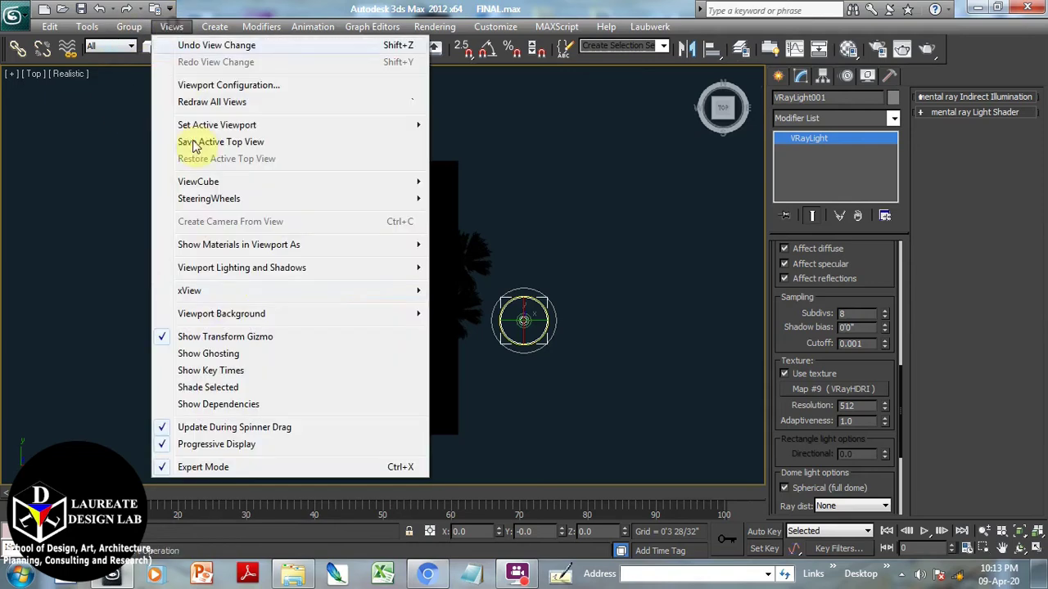
mouse_move(225, 314)
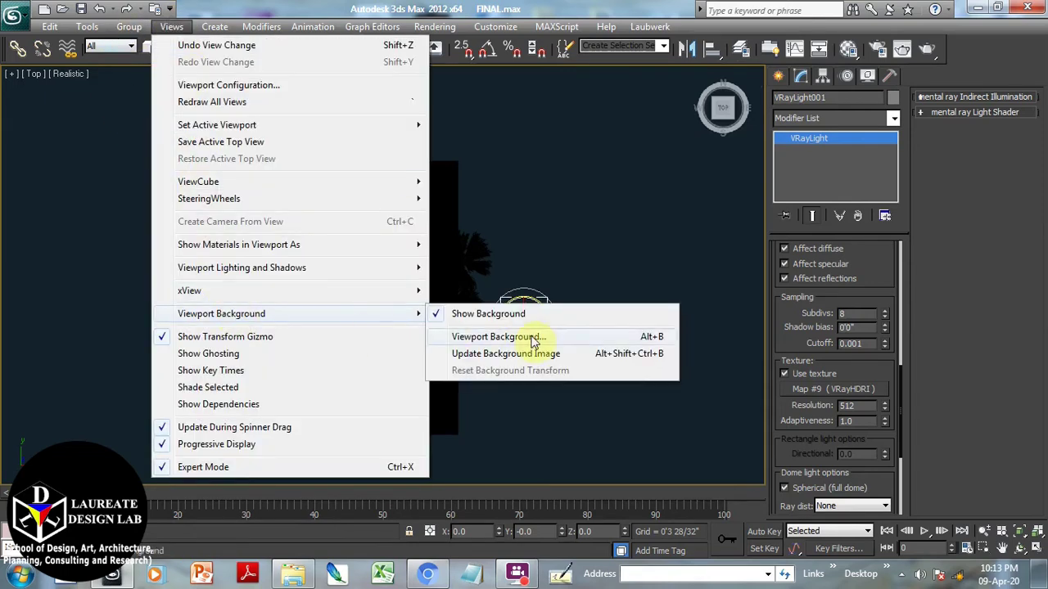
left_click(488, 314)
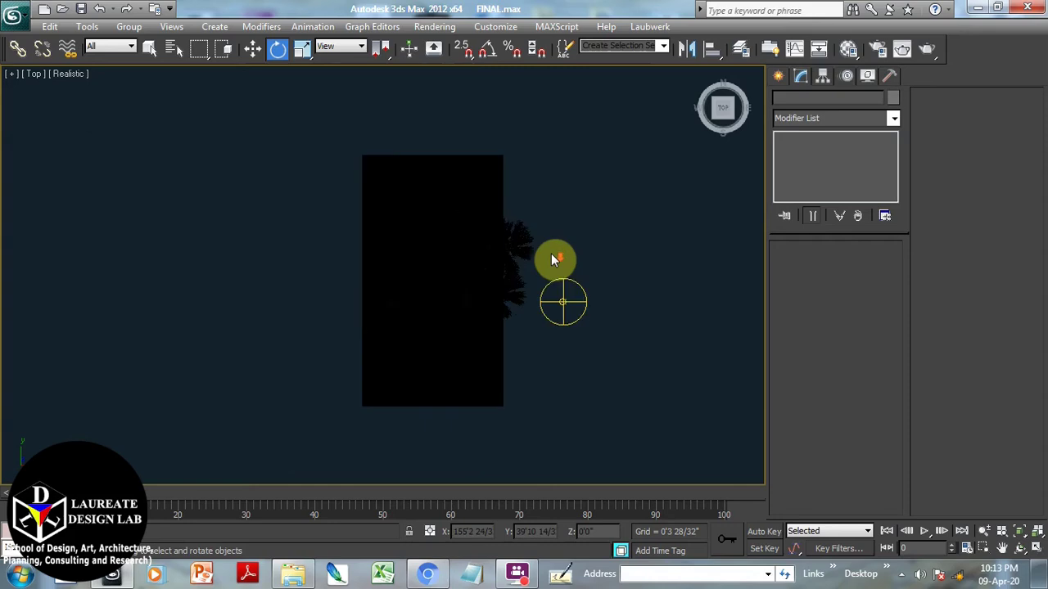
Create a VRayPhysicalCamera at the lower left, its target aimed past the house.
middle_click_drag(527, 249, 521, 246)
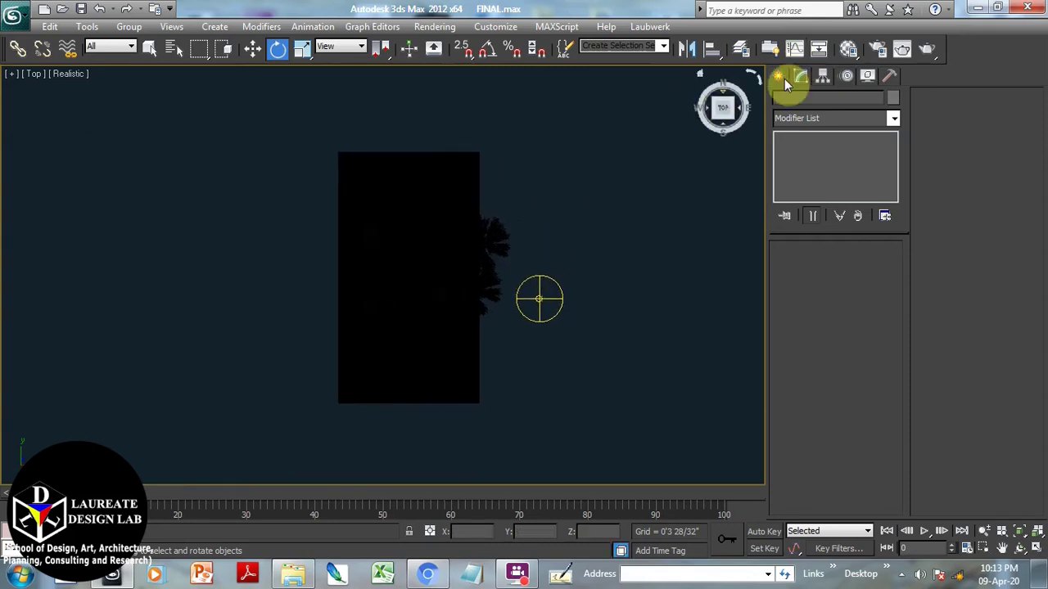
left_click(784, 78)
left_click(837, 100)
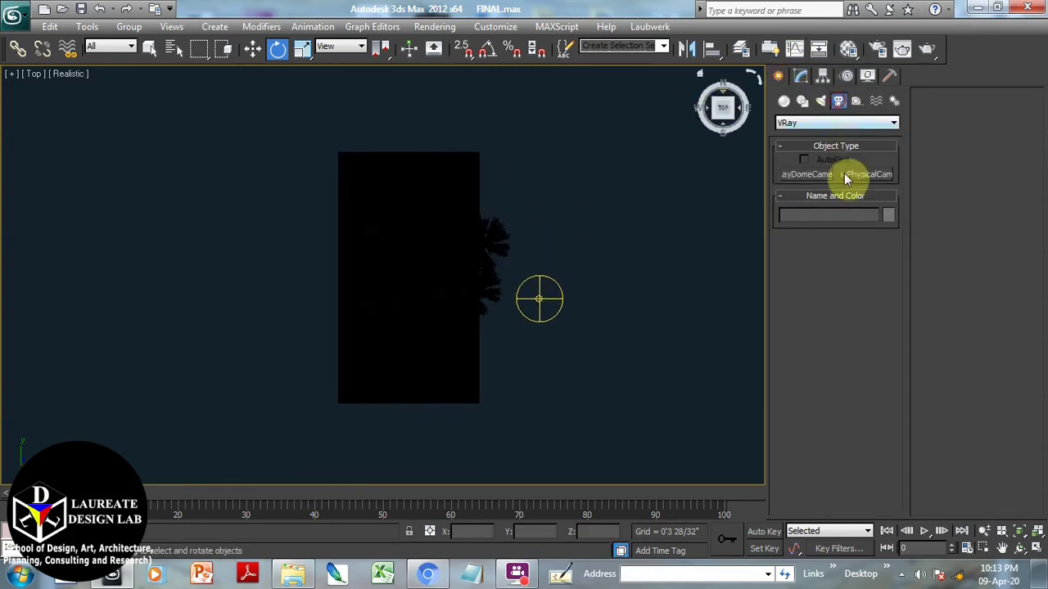
left_click(838, 125)
left_click(843, 145)
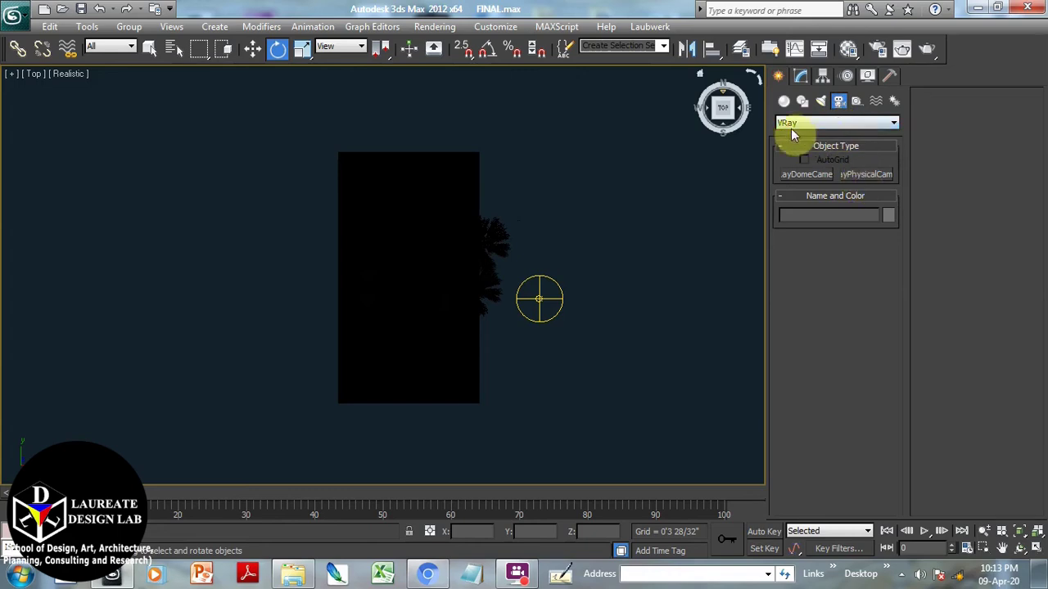
left_click(874, 174)
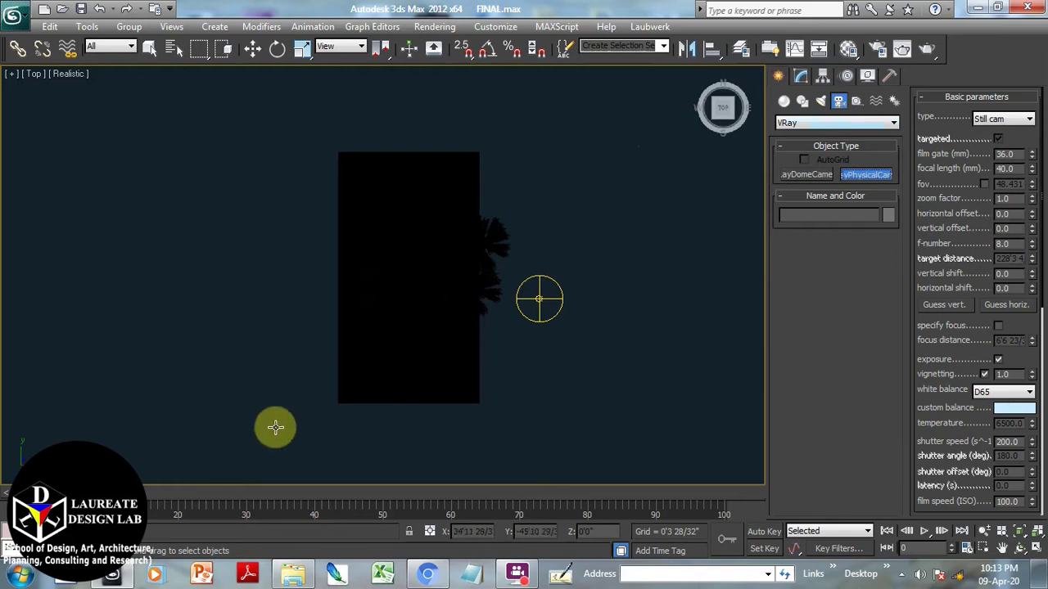
left_click_drag(207, 460, 358, 346)
left_click_drag(483, 234, 616, 166)
In the Front view, raise the camera and lift its target to tilt the view upward.
key("e")
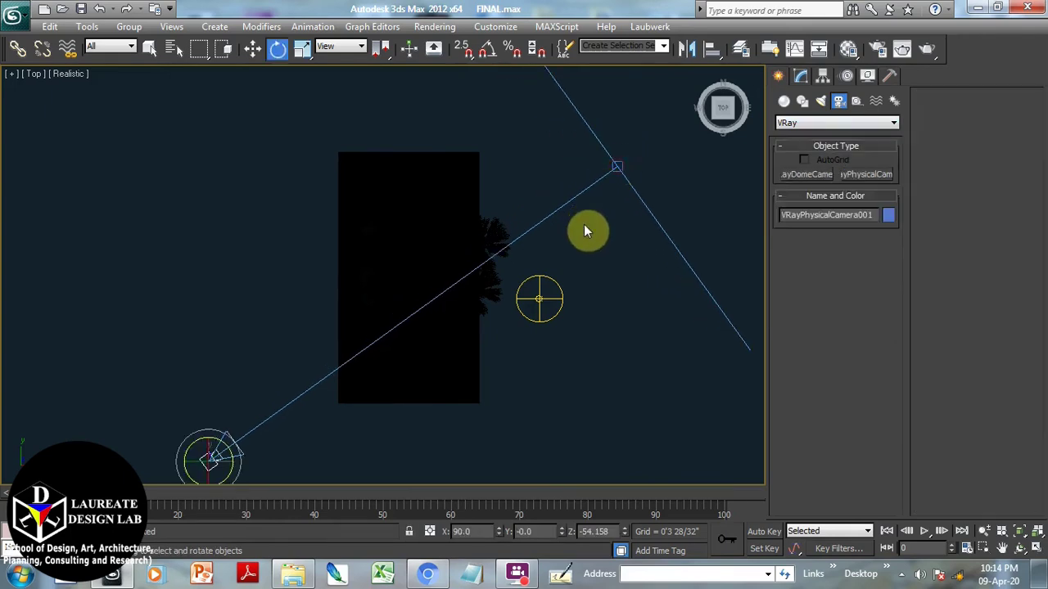
left_click(587, 189)
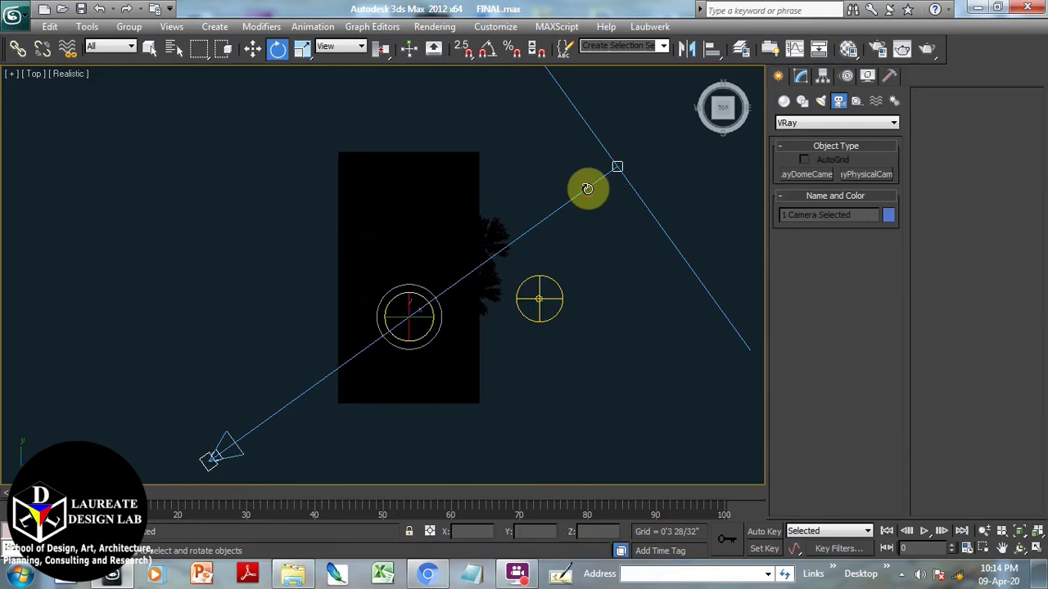
key("w")
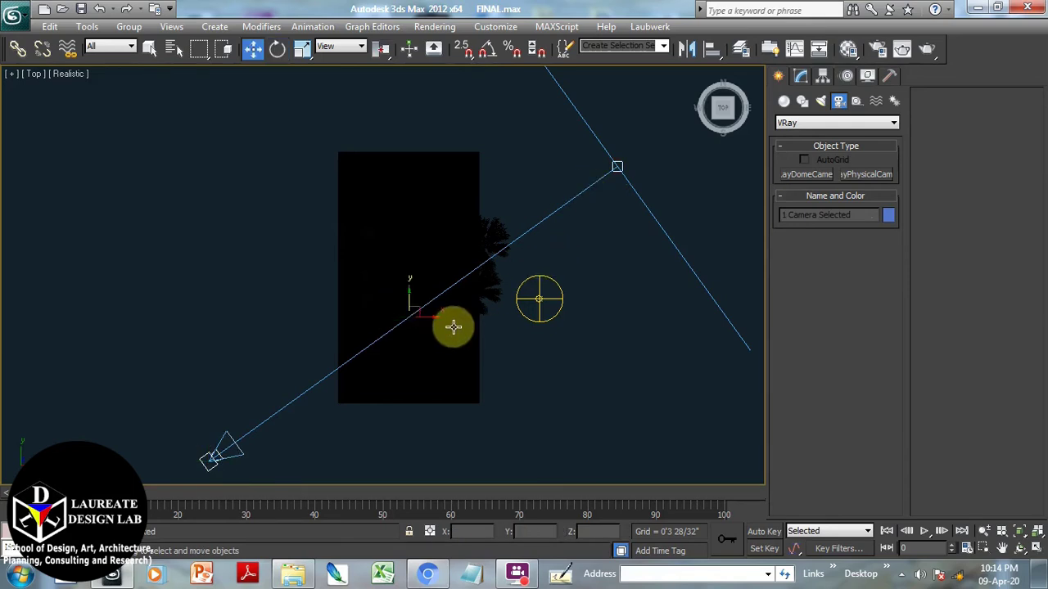
key("f")
key("z")
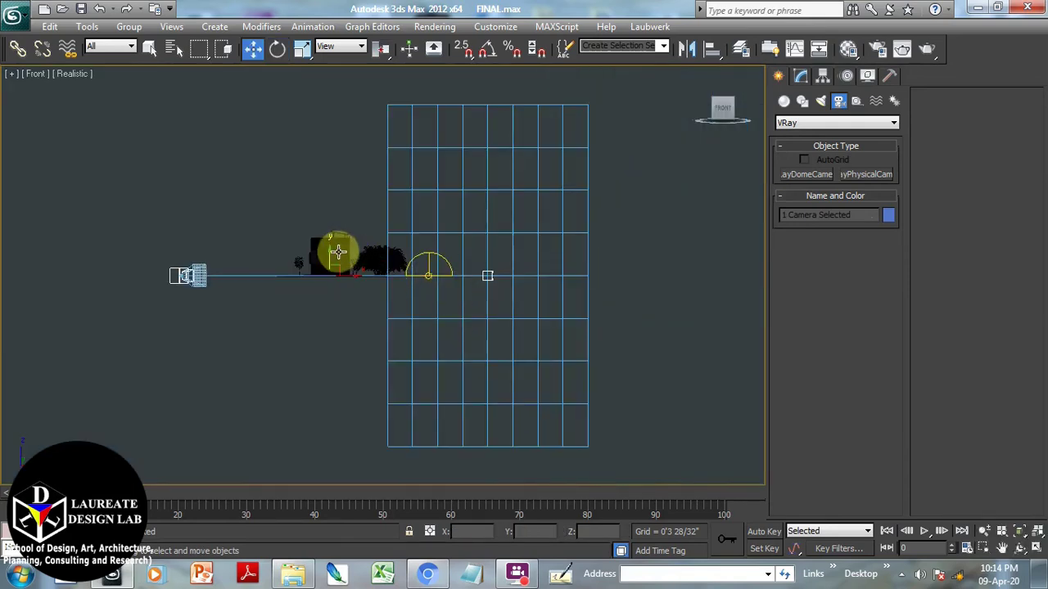
left_click_drag(329, 250, 331, 217)
left_click(586, 232)
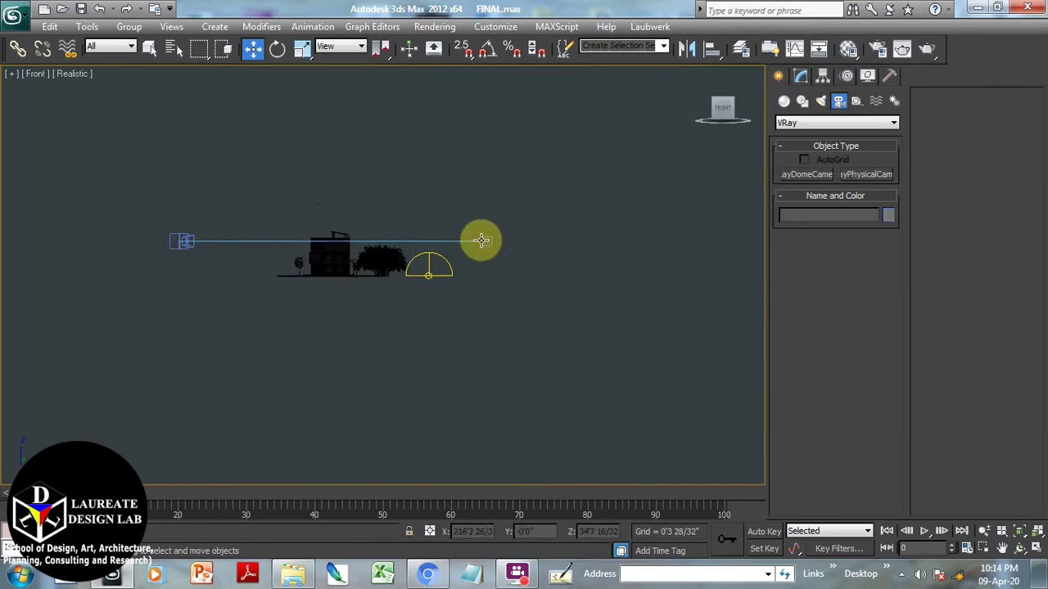
left_click(482, 240)
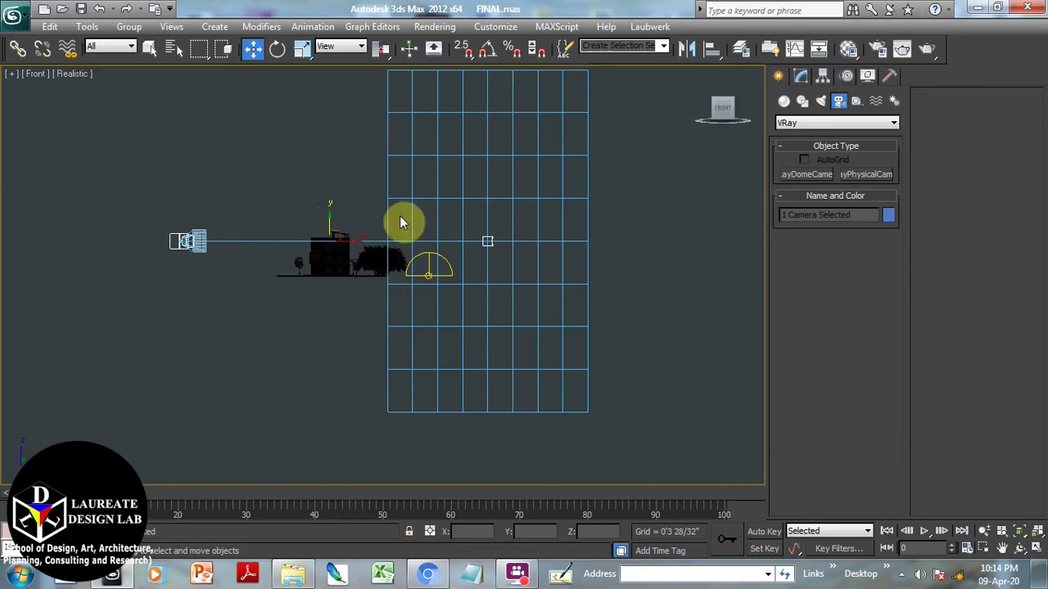
left_click(446, 215)
left_click_drag(483, 237, 489, 137)
Return to the Top view, centre the house and switch to wireframe shading.
key("t")
scroll(524, 246, "up", 3)
left_click(524, 245)
scroll(506, 284, "down", 2)
middle_click_drag(505, 284, 513, 213)
key("F3")
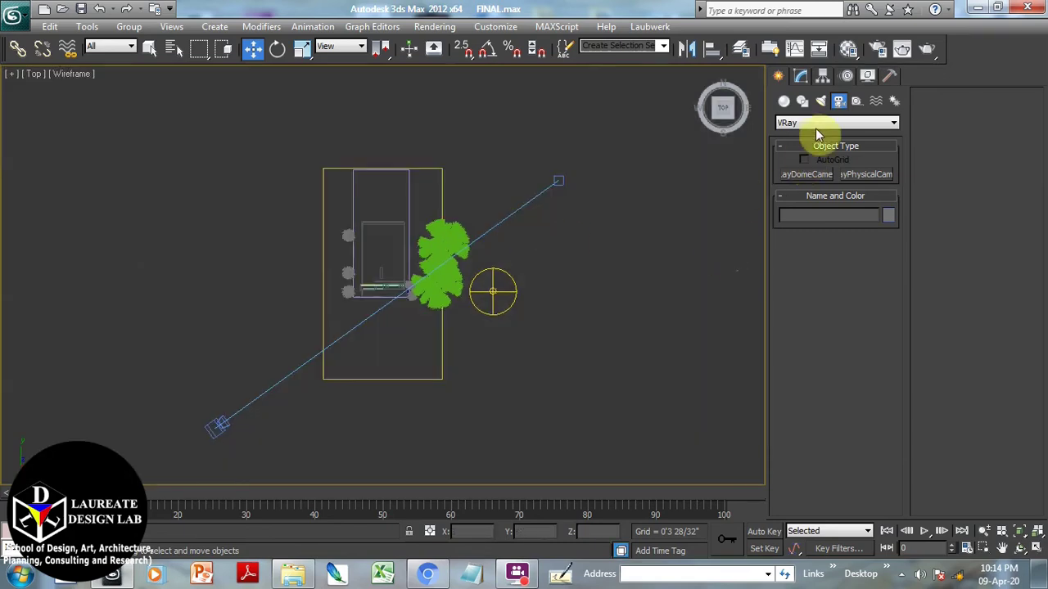
left_click(821, 102)
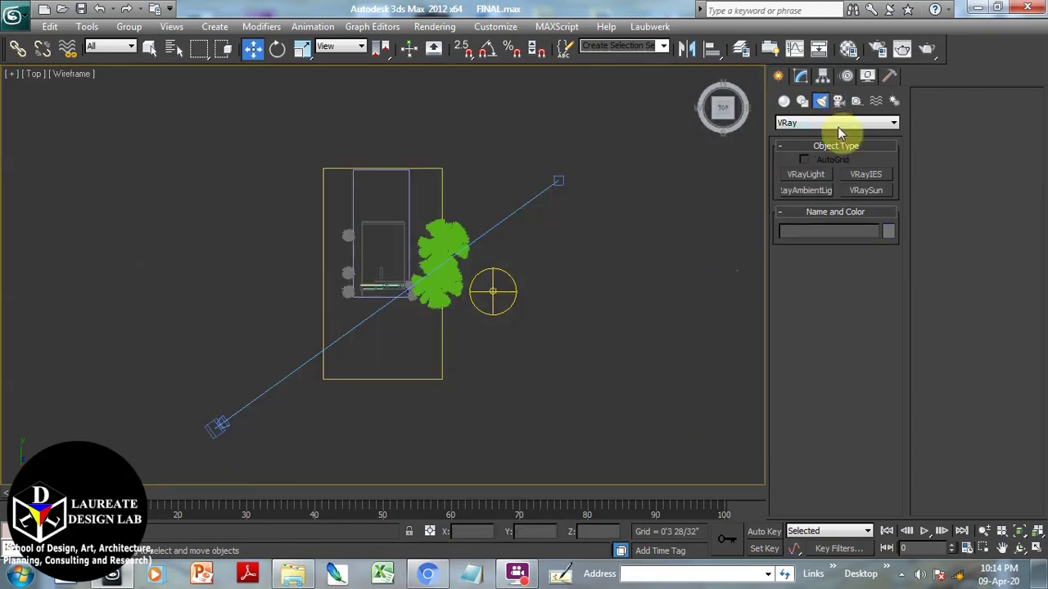
Create a VRaySun from the upper right aimed at the house, then raise it high in the Front view.
left_click(851, 190)
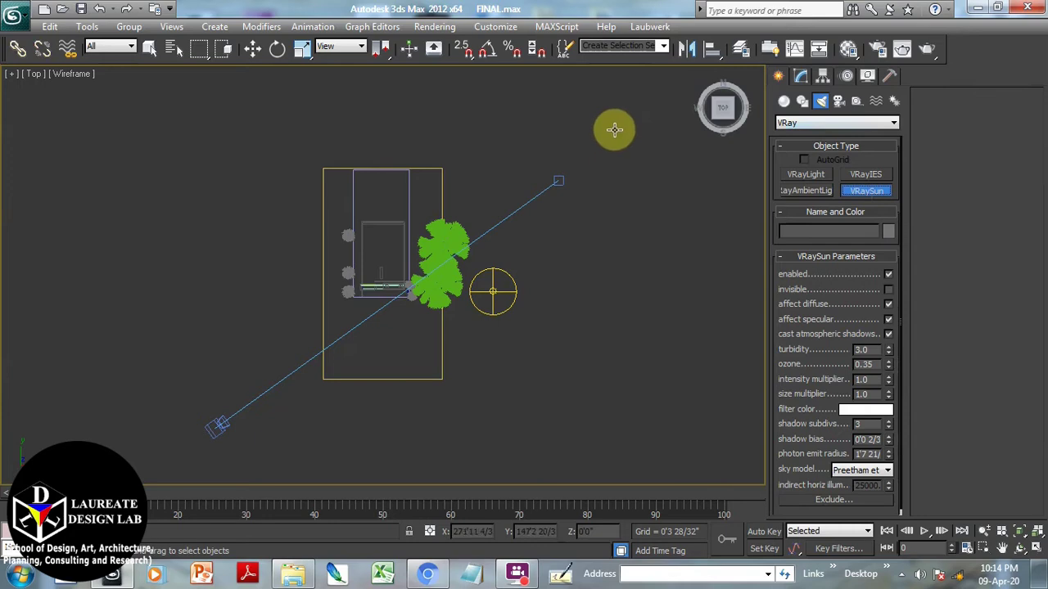
left_click_drag(626, 125, 254, 399)
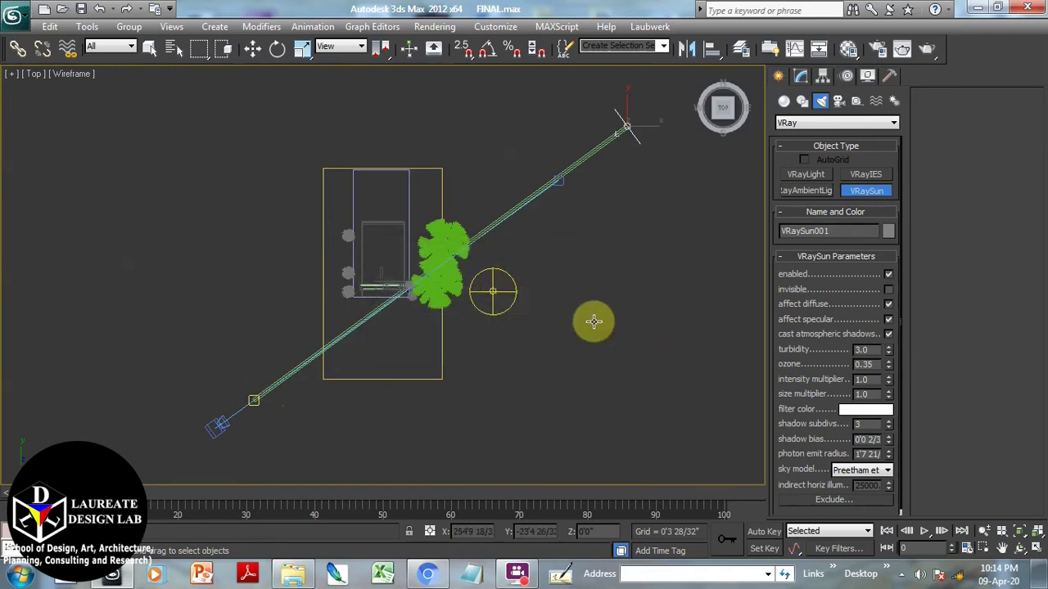
key("f")
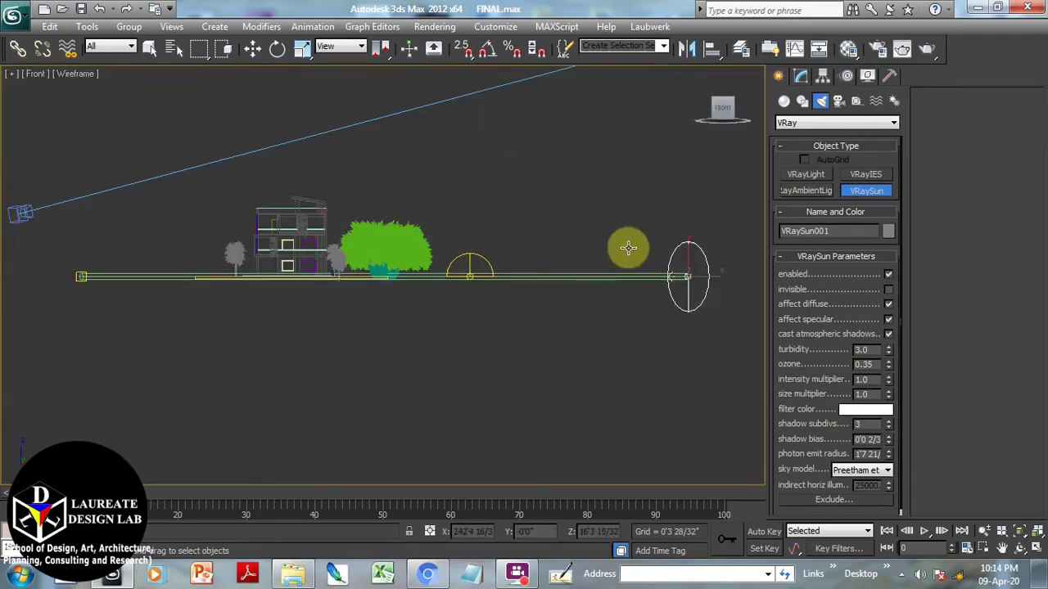
key("w")
middle_click_drag(688, 257, 661, 199, "alt")
left_click_drag(659, 201, 653, 140)
left_click(275, 178)
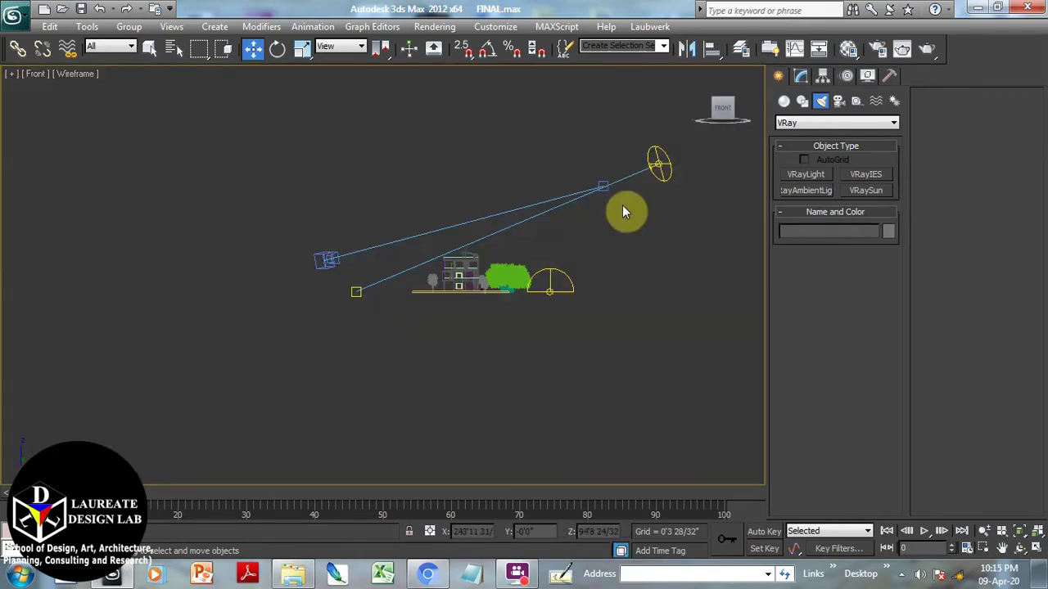
left_click(314, 259)
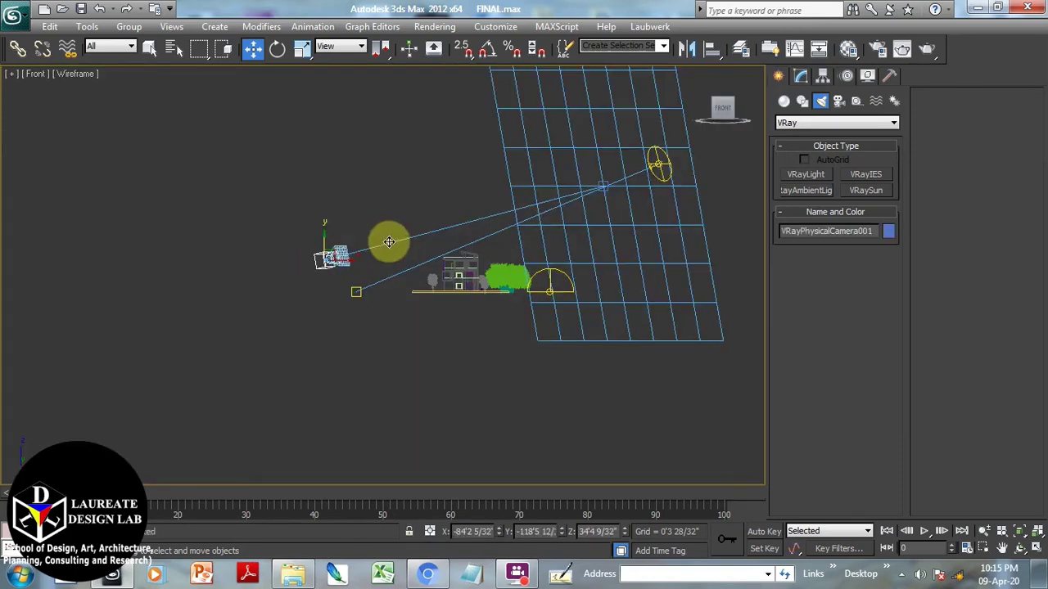
Look through the VRay physical camera with realistic shading.
right_click(397, 217)
left_click(393, 182)
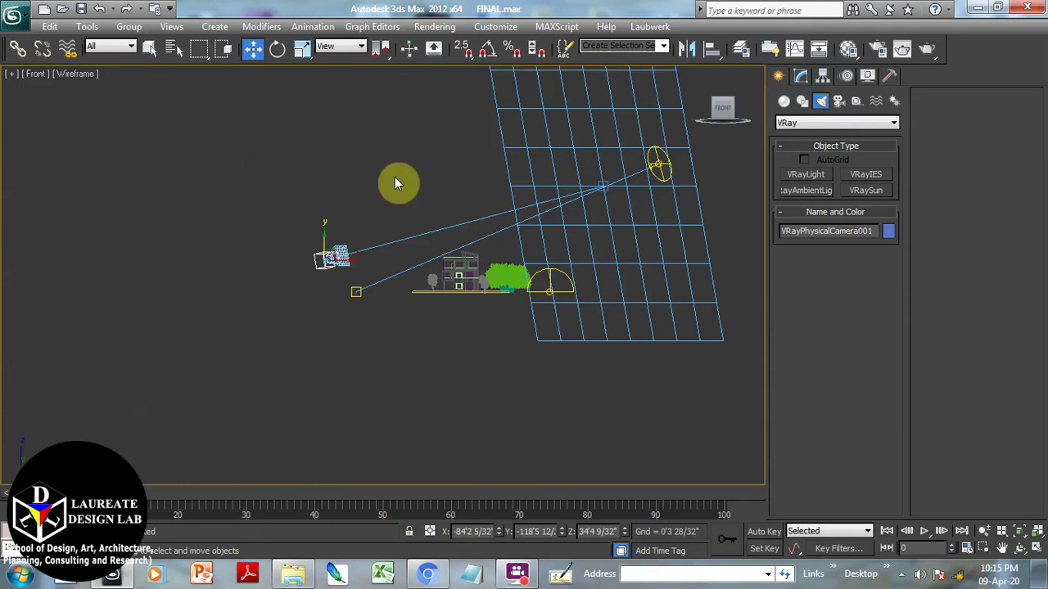
key("c")
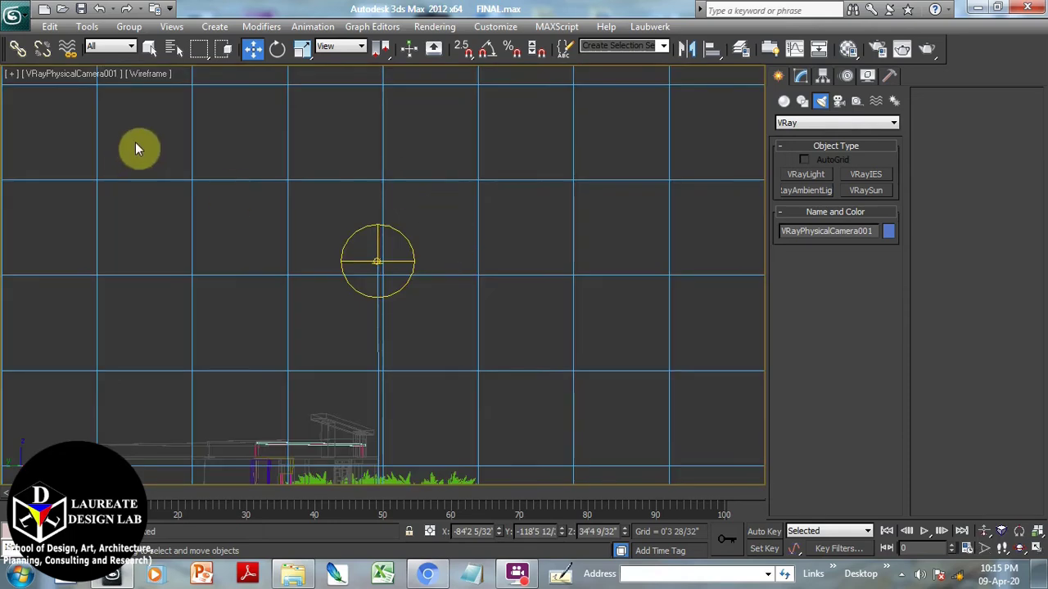
left_click(146, 74)
left_click(181, 93)
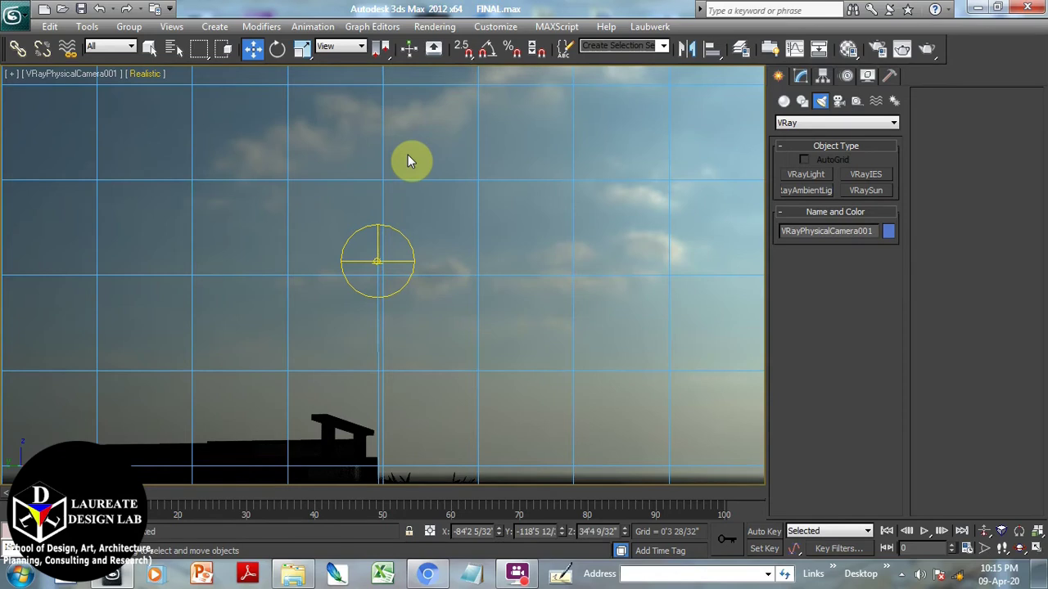
Rotate the HDRI sky horizontally to shift the sun glow, then raise the VRaySun toward it.
left_click(849, 51)
left_click_drag(578, 77, 128, 37)
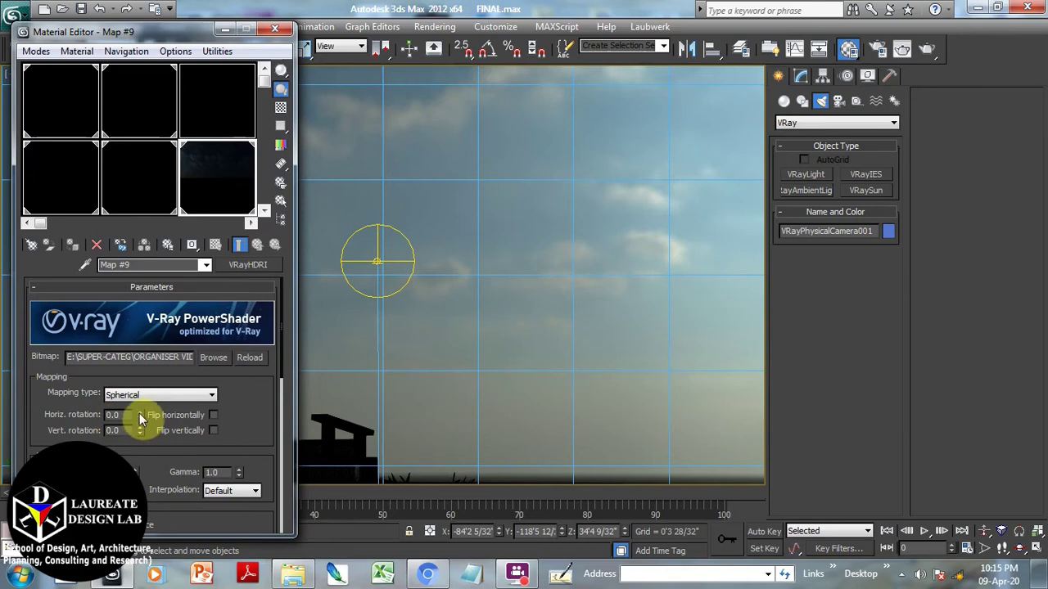
left_click_drag(139, 413, 140, 438)
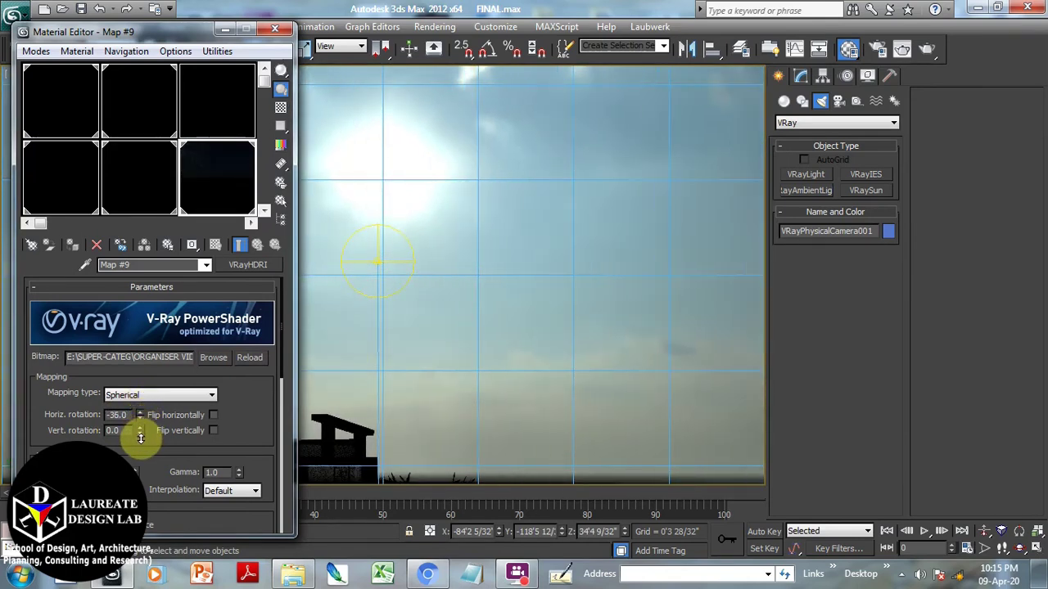
left_click(276, 30)
left_click(374, 261)
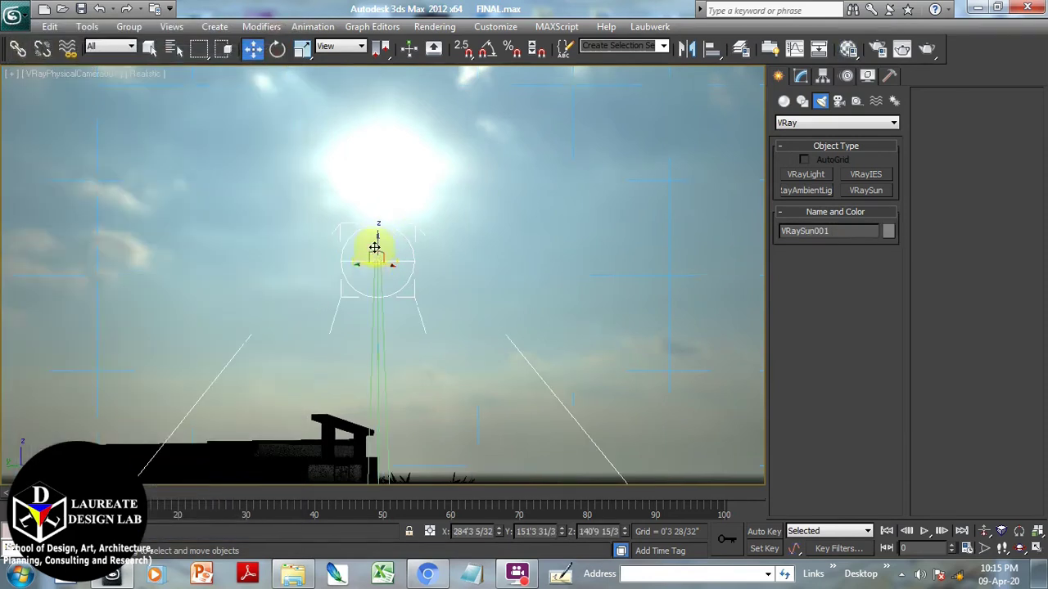
left_click_drag(378, 236, 395, 140)
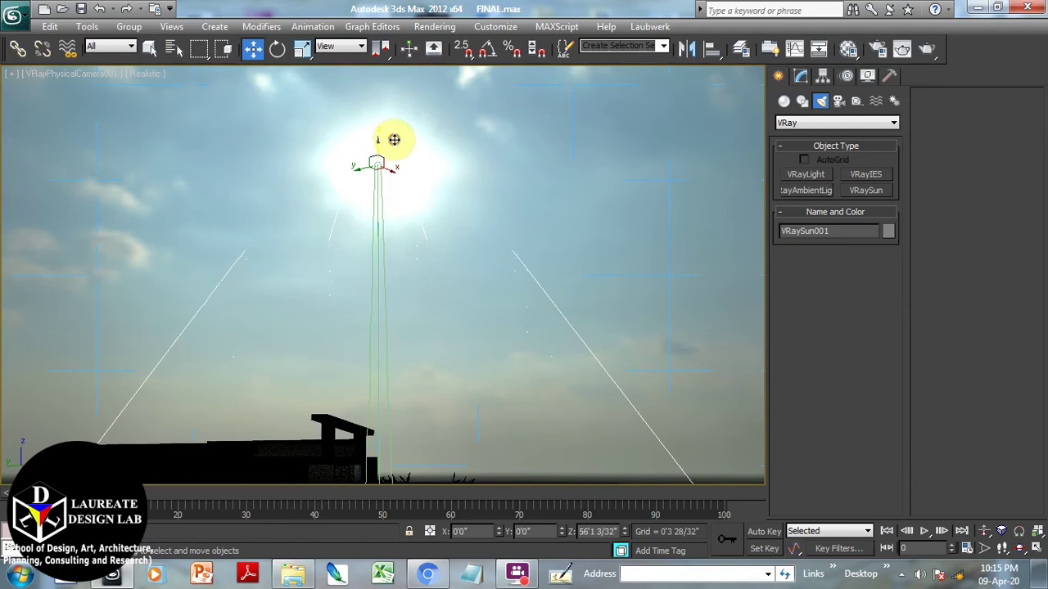
Fine-tune the HDRI Horiz. rotation to -36.0 and close the Material Editor.
left_click(848, 48)
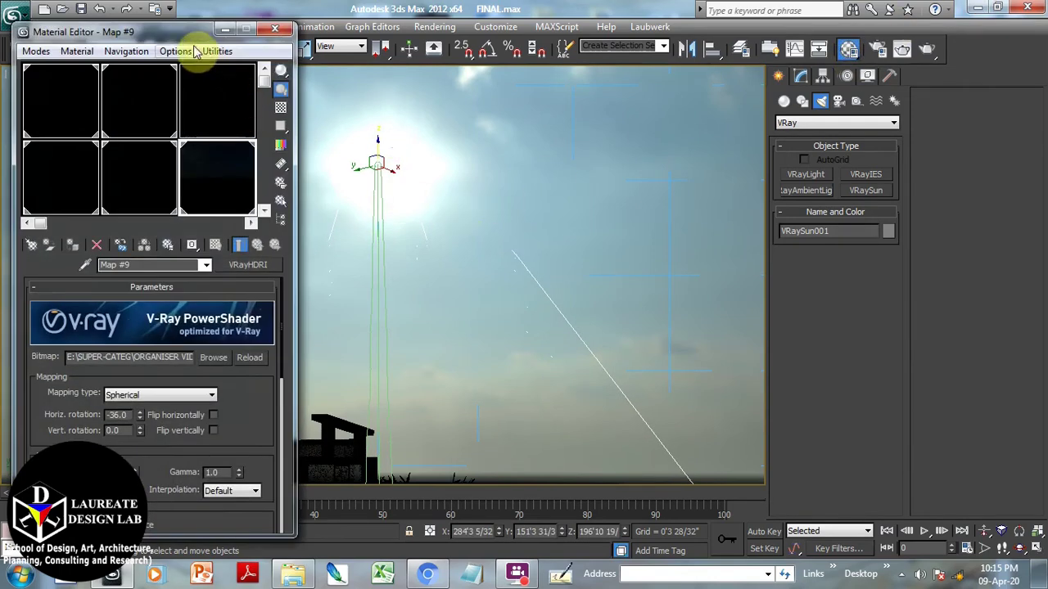
double_click(121, 416)
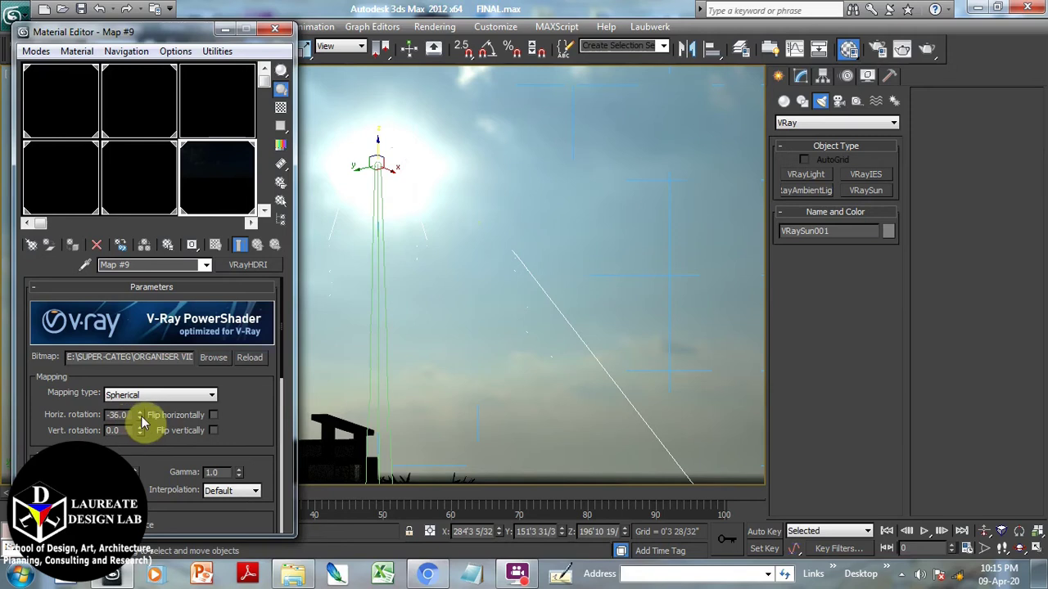
left_click(140, 414)
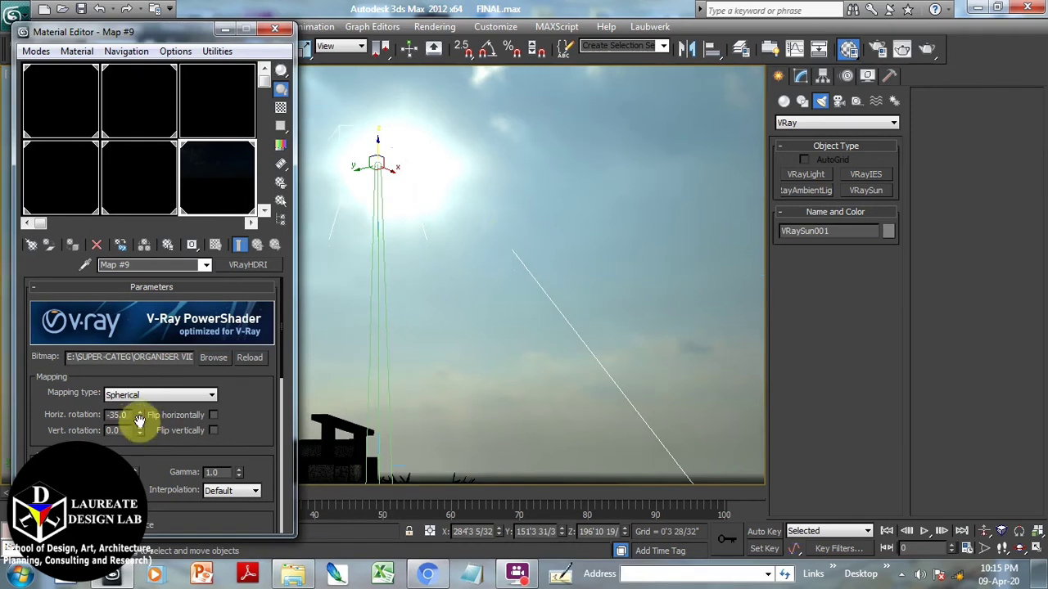
left_click(140, 418)
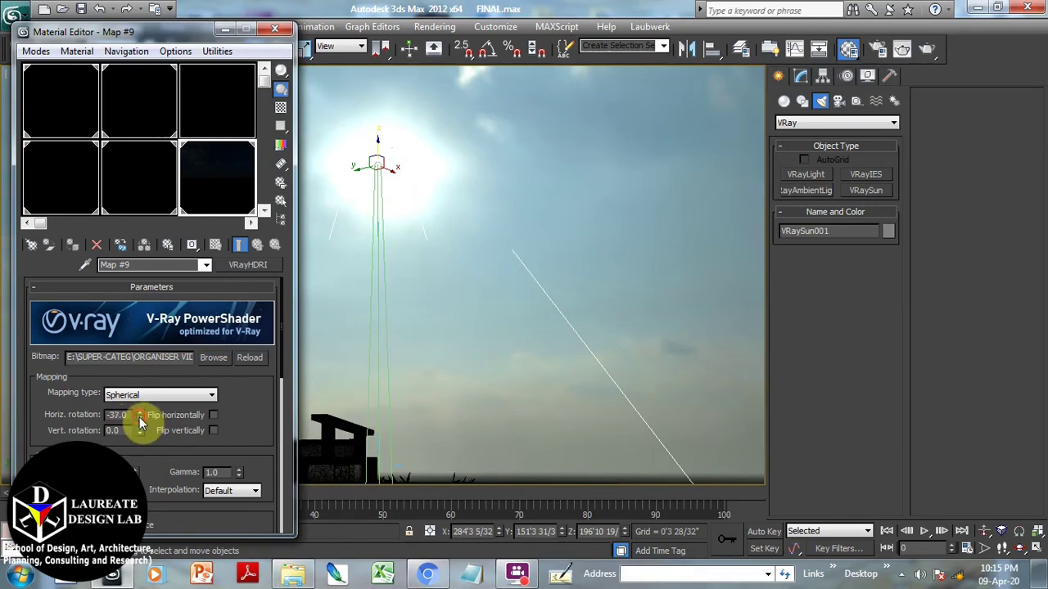
left_click(140, 418)
left_click(140, 412)
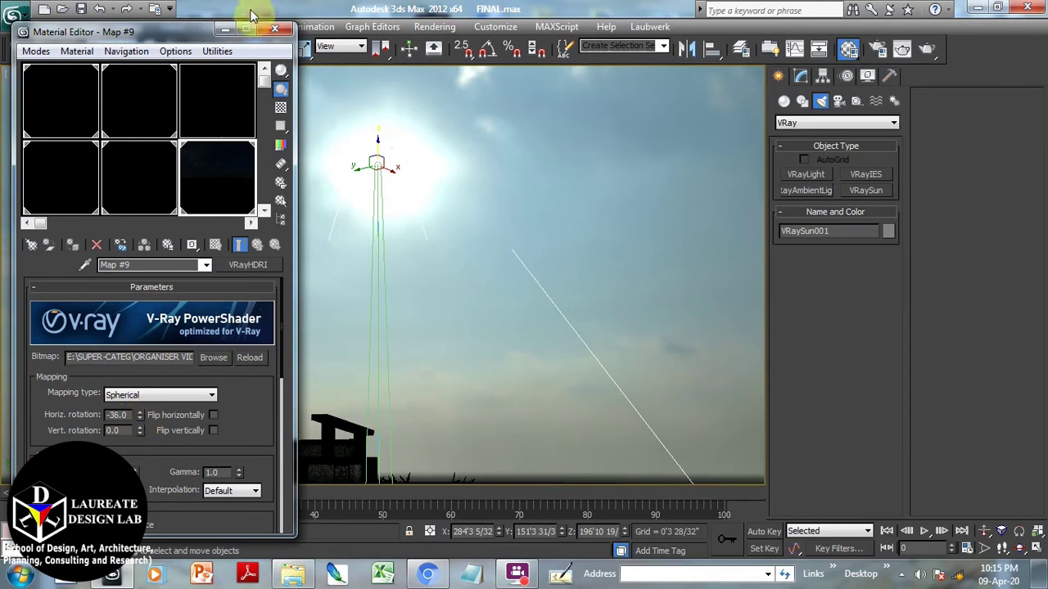
left_click(278, 31)
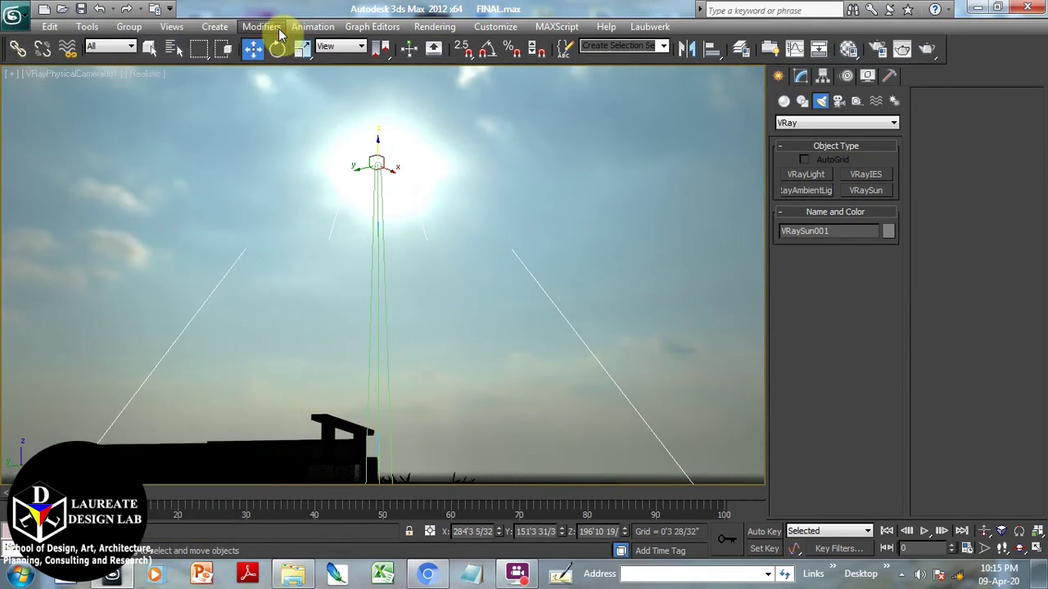
Tilt the camera toward the sun, go to wireframe Top view, and select the VRaySun and VRayLight.
left_click(1002, 548)
mouse_move(397, 171)
left_mouse_down()
mouse_move(379, 176)
mouse_move(400, 162)
left_mouse_up()
key("w")
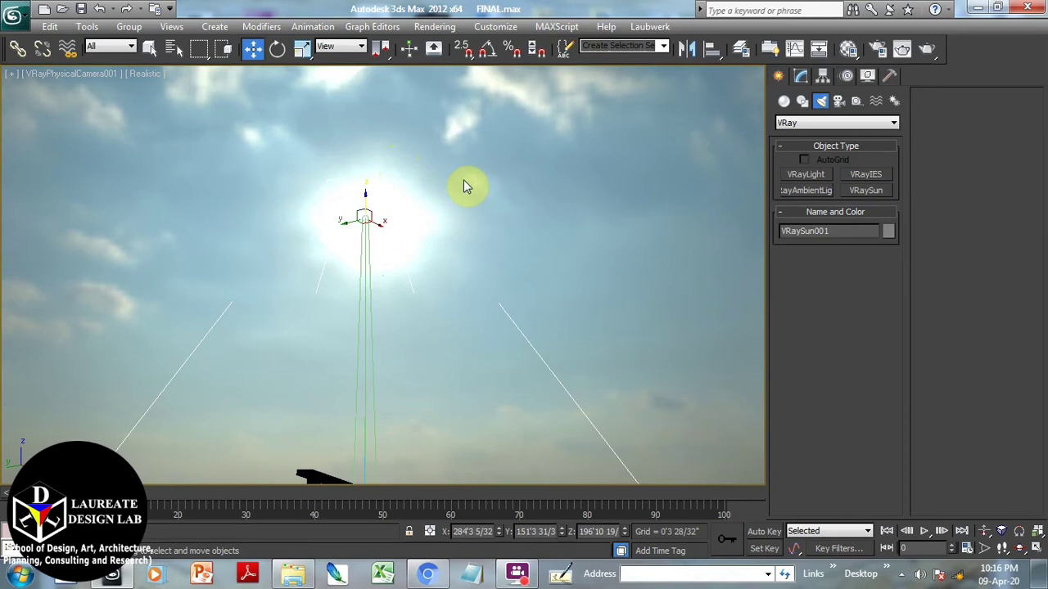
key("t")
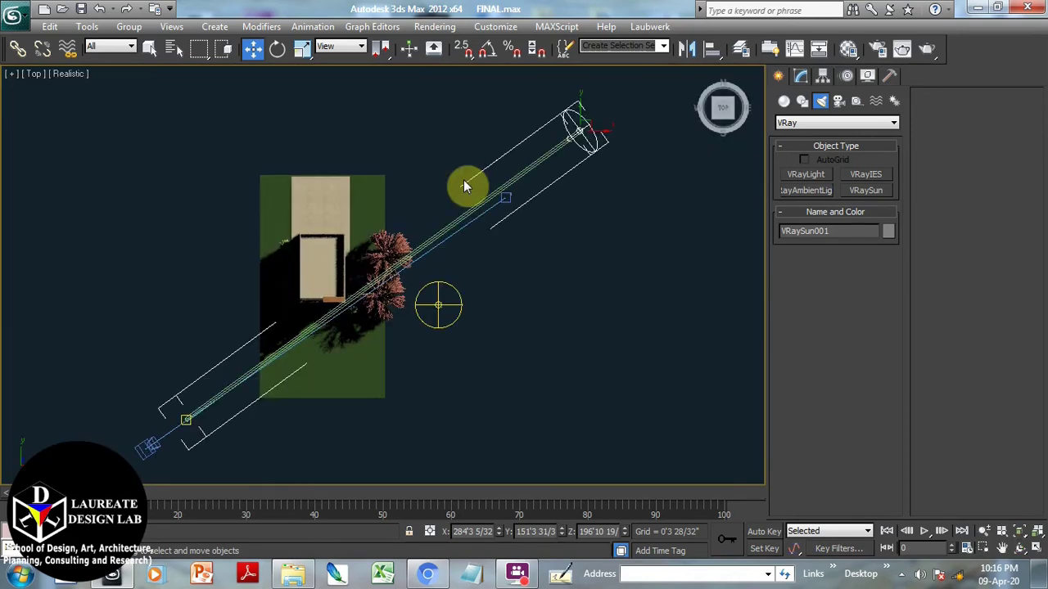
key("F3")
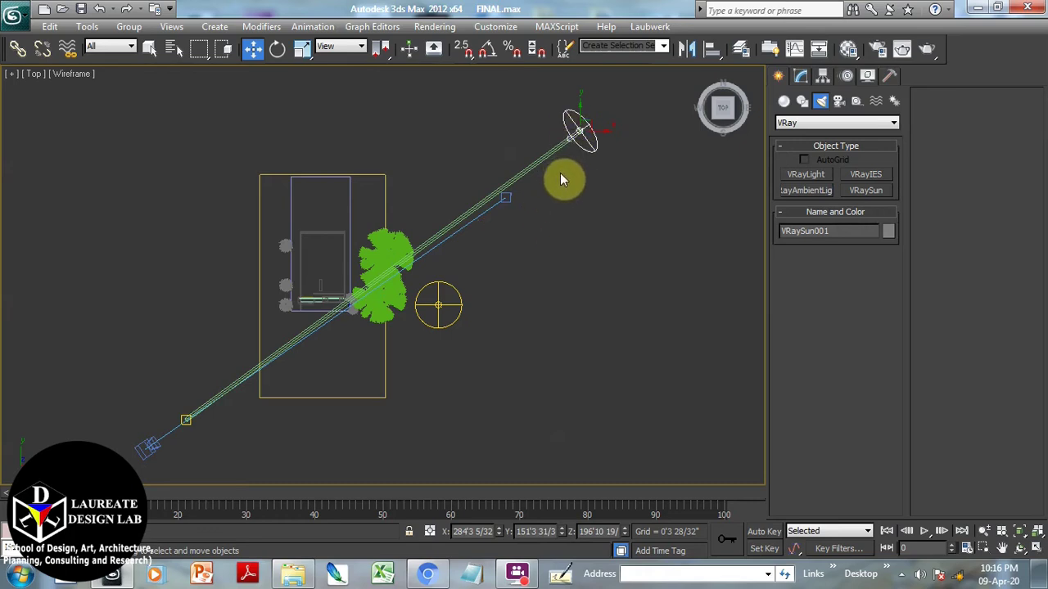
left_click(184, 417)
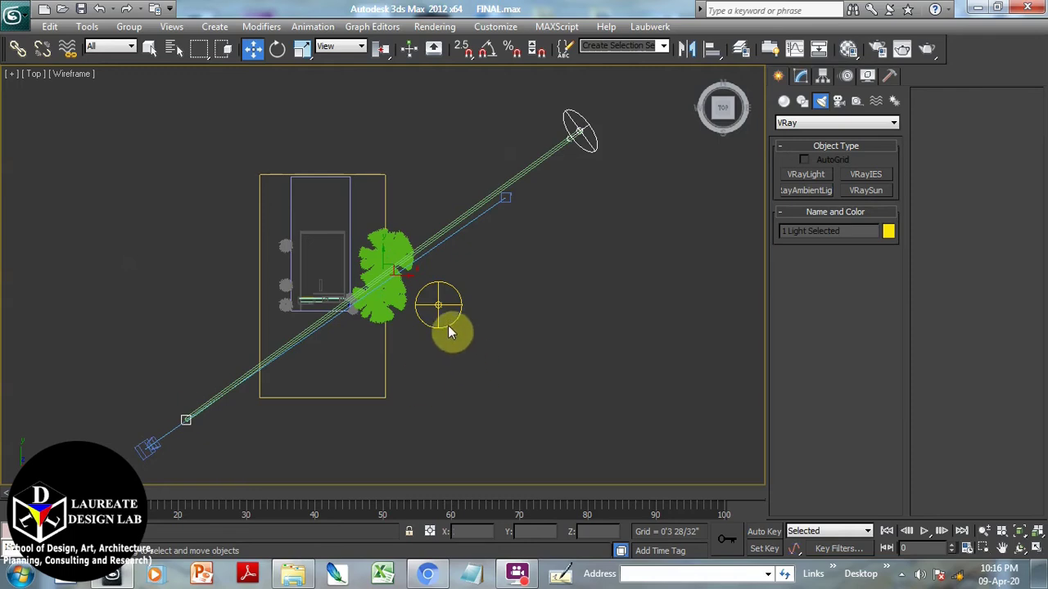
left_click(440, 306, "ctrl")
Hide everything except the two lights and move VRayLight001 toward the sun's line.
right_click(481, 272)
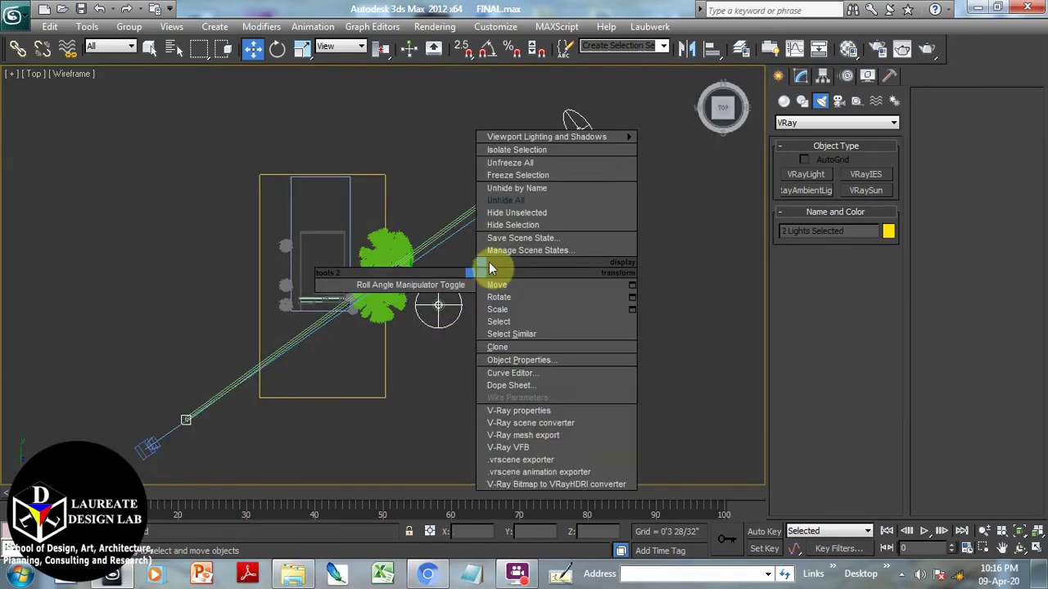
left_click(512, 214)
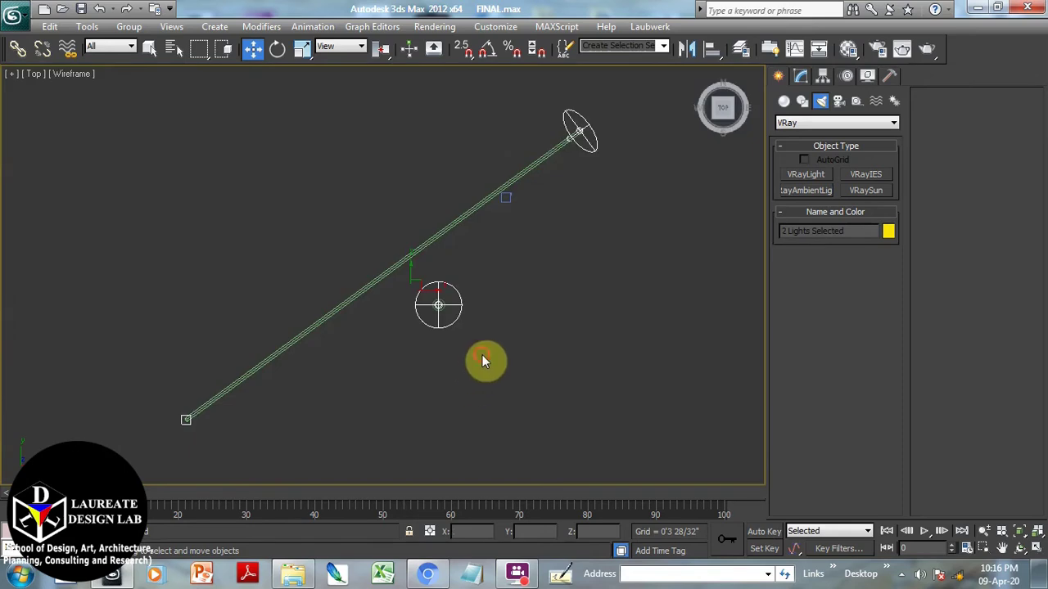
left_click(483, 359)
left_click(442, 306)
left_click_drag(449, 299, 387, 277)
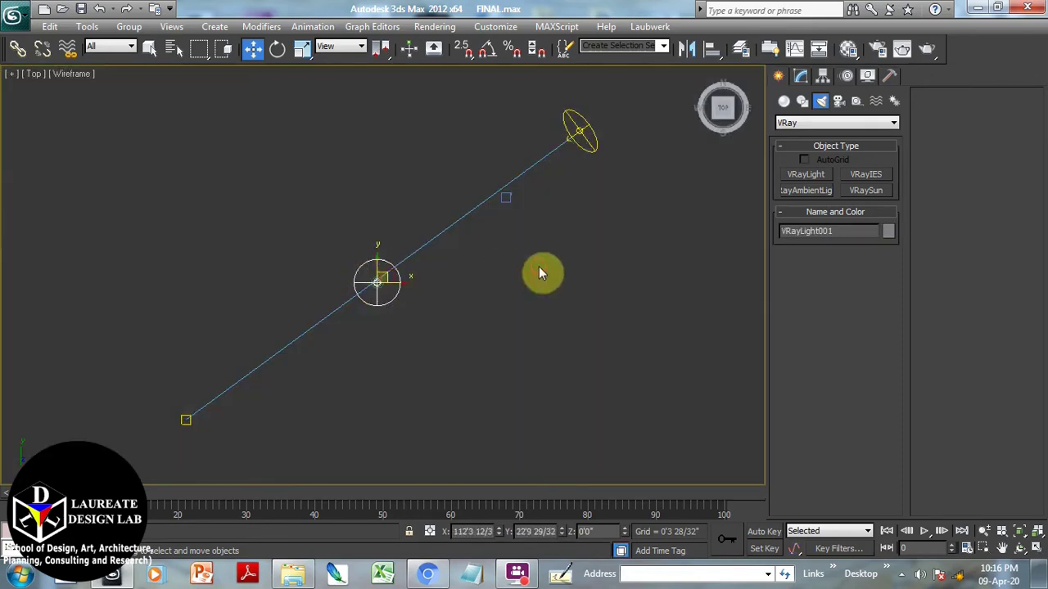
left_click(540, 283)
left_click(576, 134)
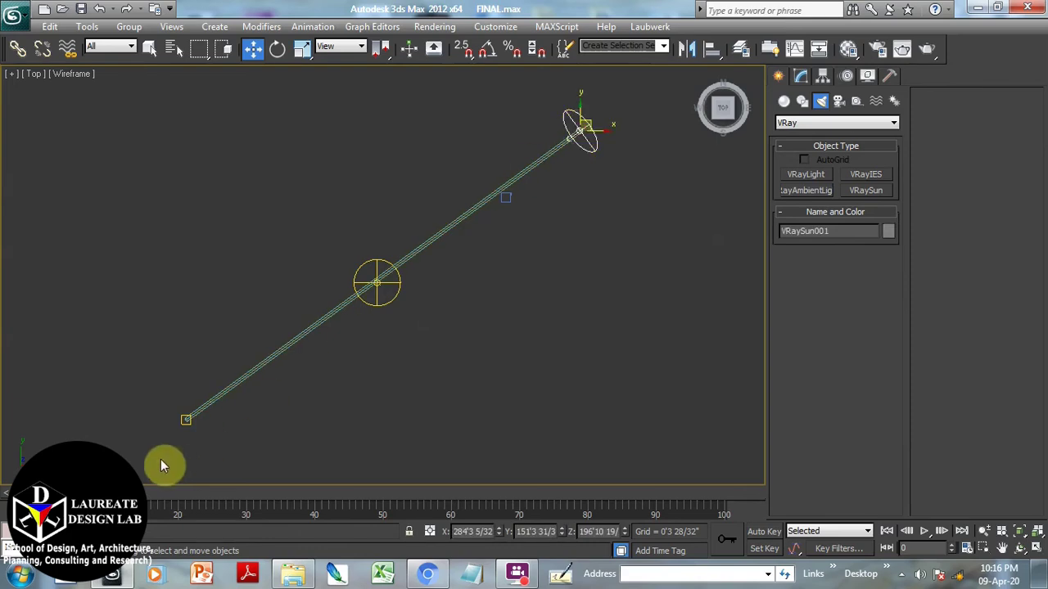
left_click(381, 306)
In the Top view, position VRayLight001 onto VRaySun001's beam line.
scroll(396, 237, "up", 5)
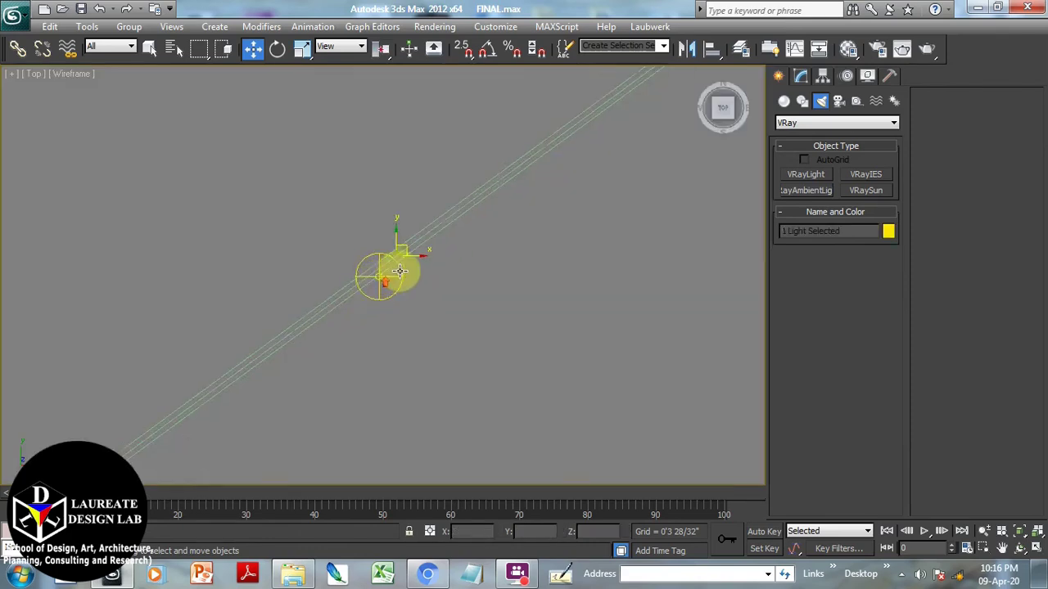
scroll(357, 246, "up", 2)
scroll(364, 240, "down", 2)
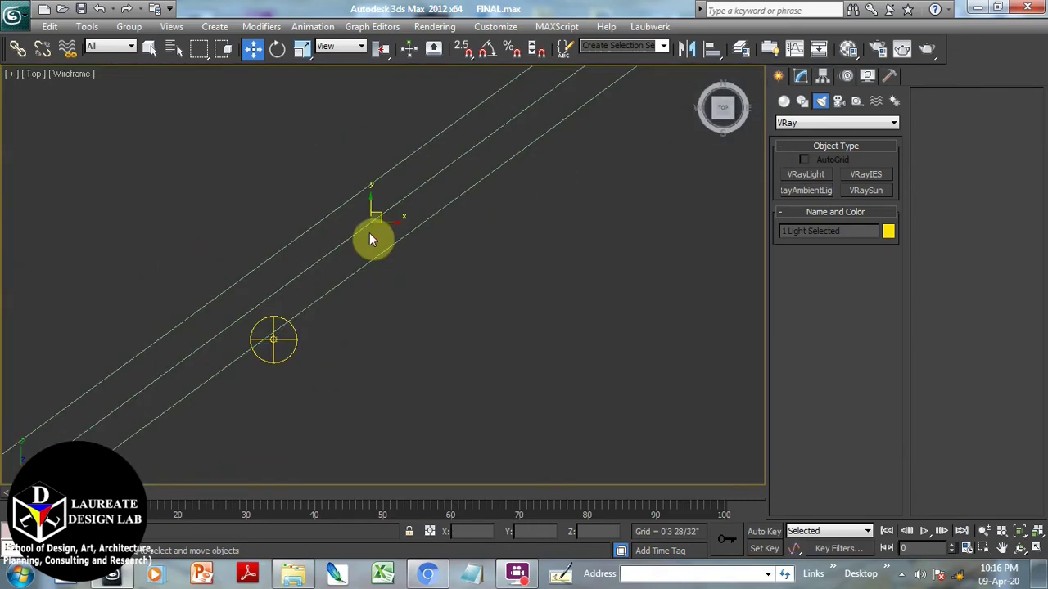
left_click_drag(273, 354, 384, 209)
left_click_drag(480, 306, 588, 211)
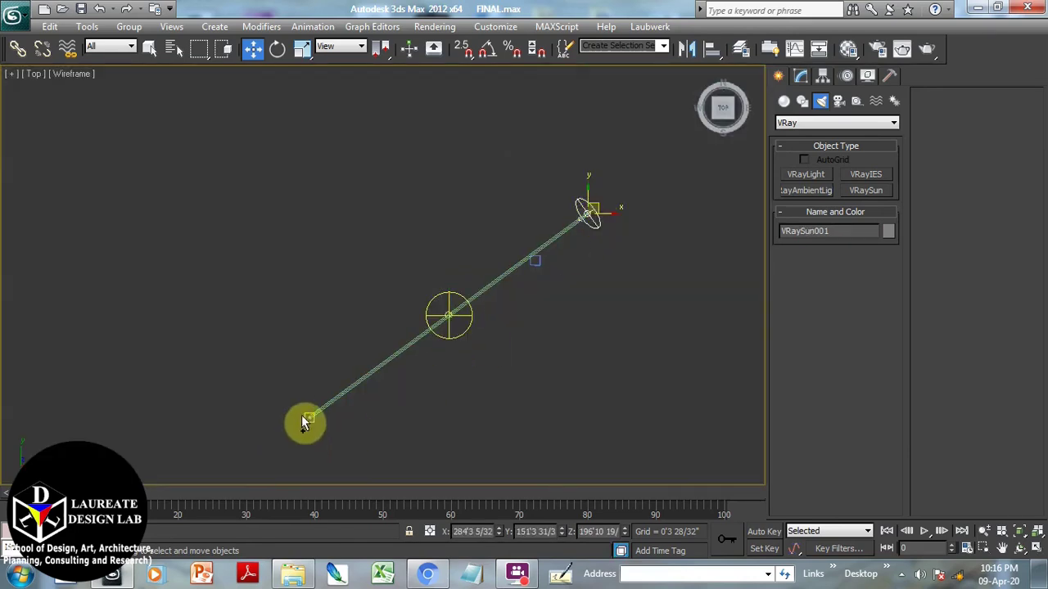
scroll(402, 275, "up", 5)
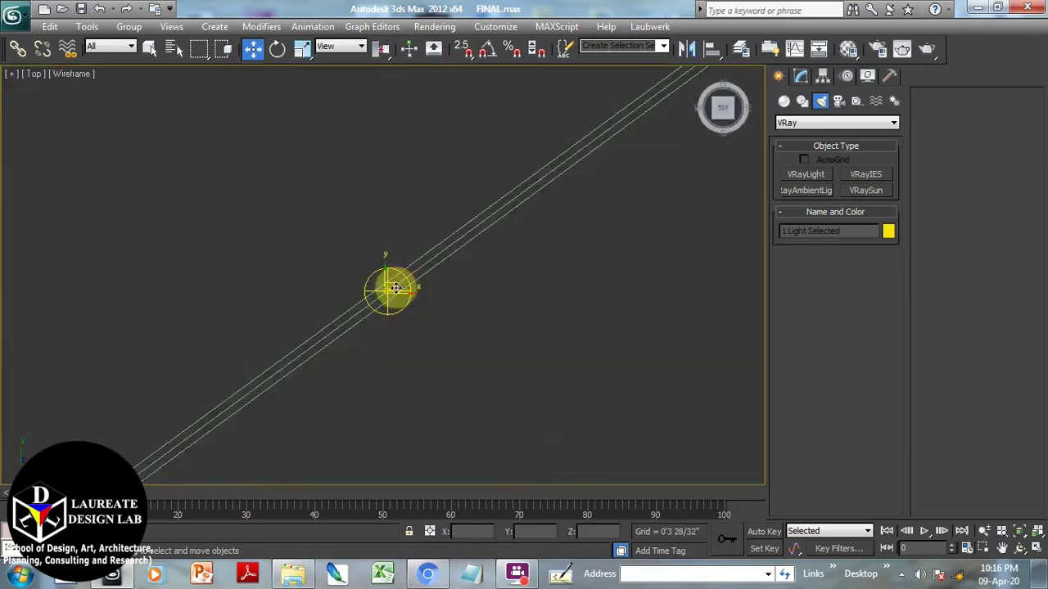
scroll(234, 352, "up", 8)
scroll(493, 231, "down", 5)
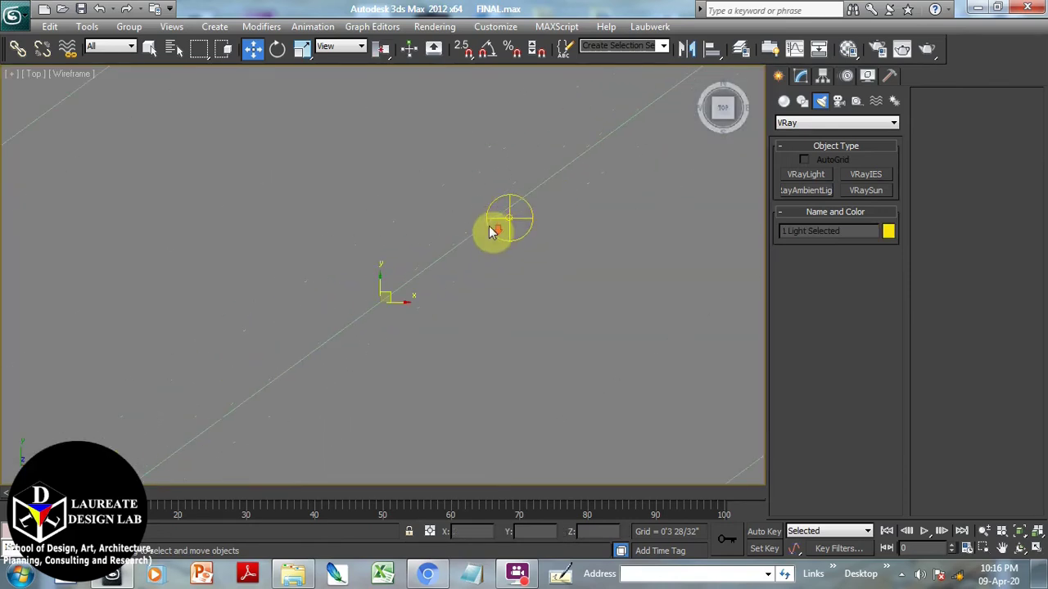
left_click(510, 219)
left_click_drag(514, 214, 445, 240)
scroll(472, 239, "down", 2)
scroll(493, 216, "up", 5)
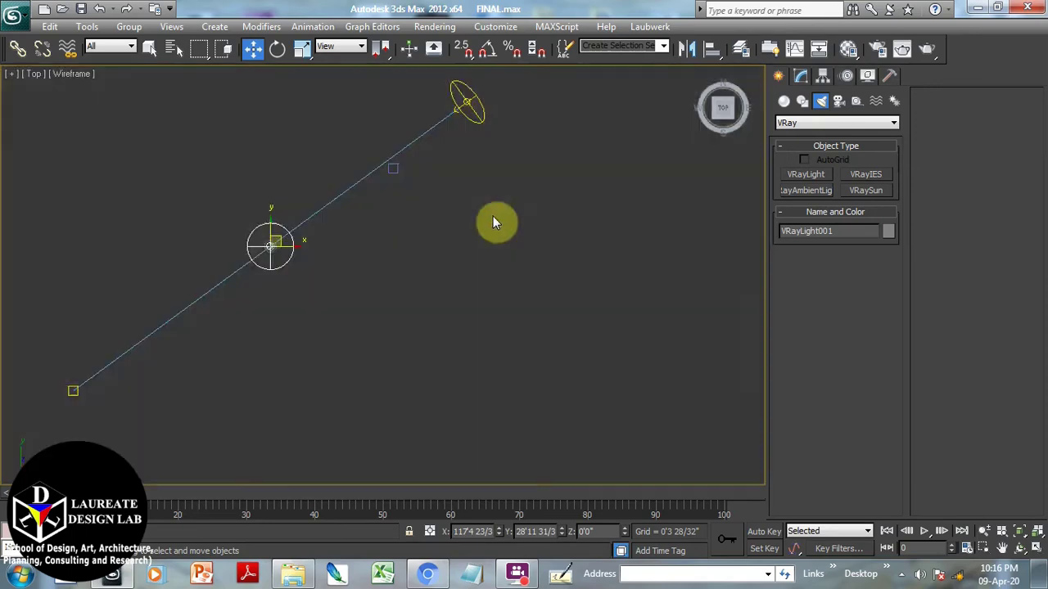
middle_click_drag(346, 236, 419, 274)
In the Front view, raise and adjust VRayLight001 so it sits on the sun line.
key("f")
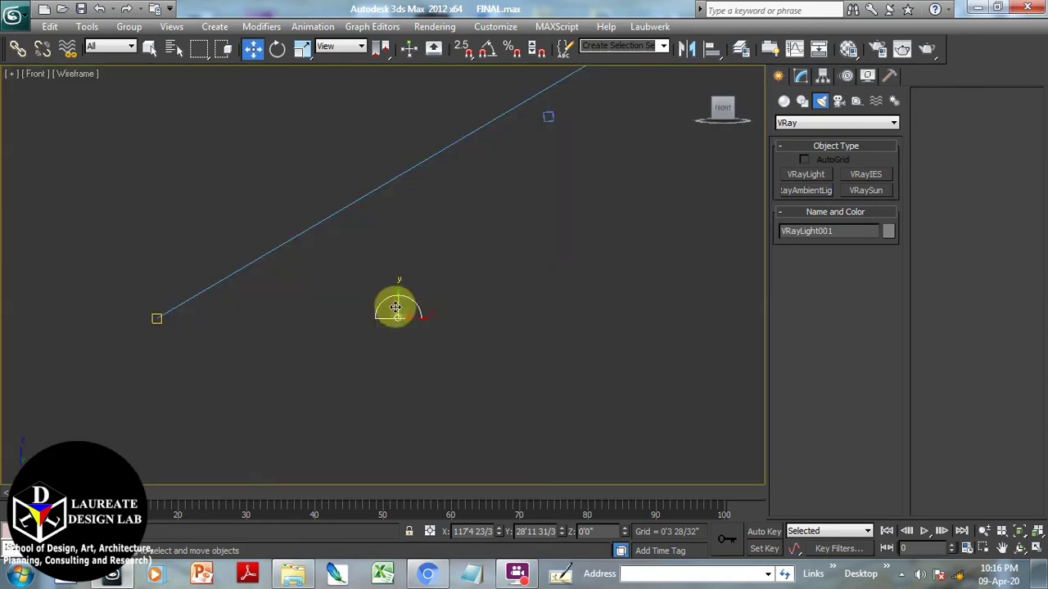
left_click_drag(398, 306, 393, 154)
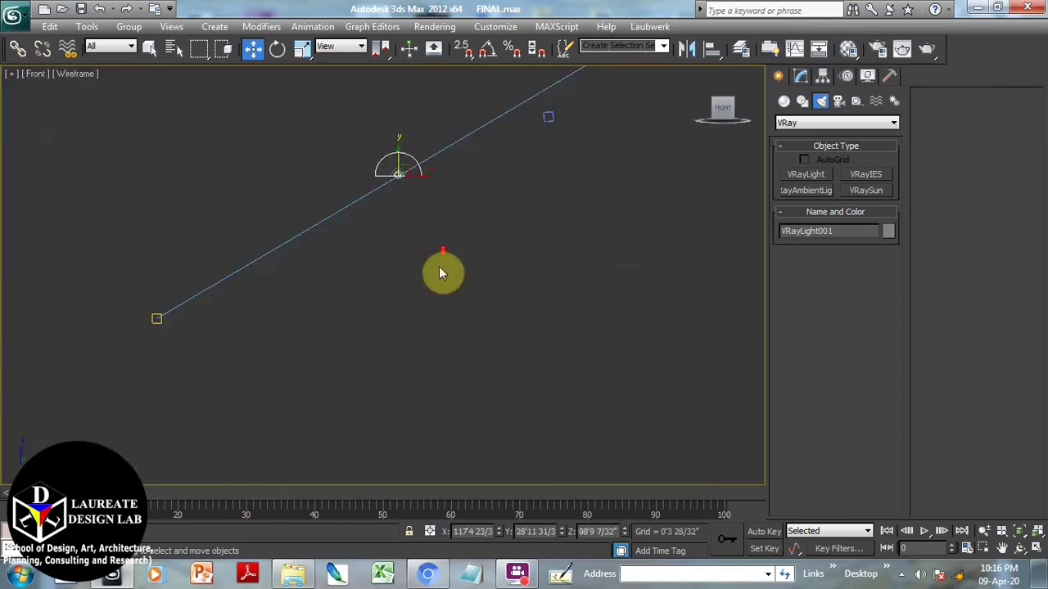
scroll(437, 273, "down", 5)
scroll(483, 234, "up", 2)
left_click(464, 233)
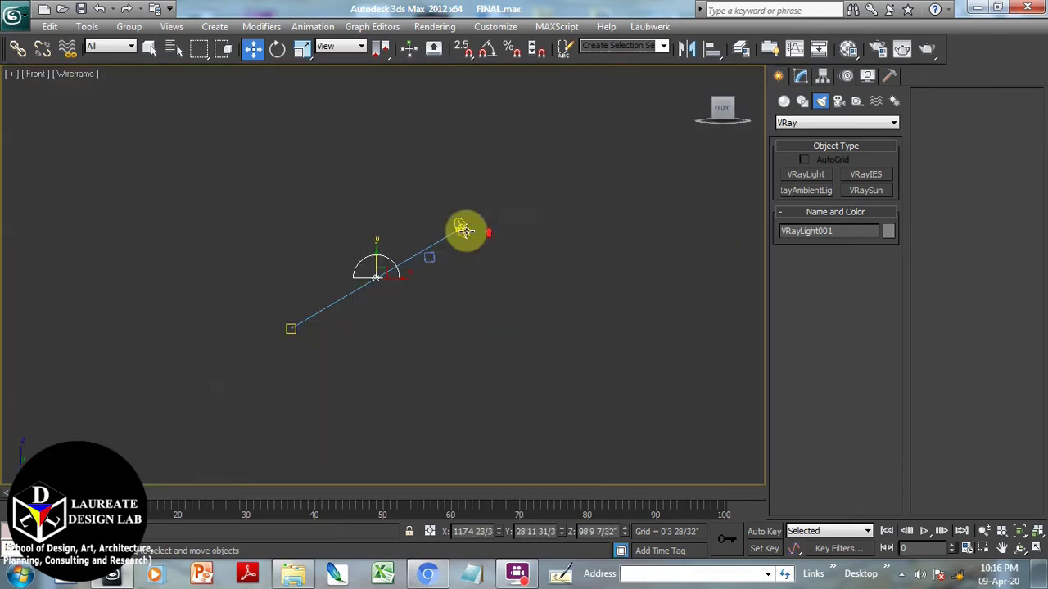
left_click_drag(287, 329, 349, 296)
scroll(374, 284, "up", 3)
scroll(349, 296, "up", 4)
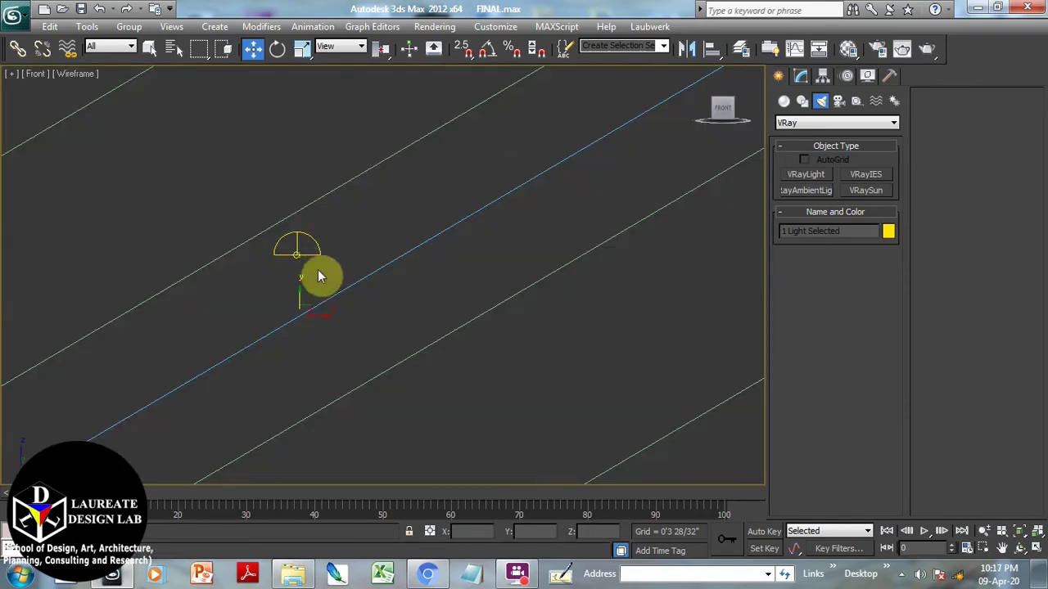
left_click(302, 249)
left_click_drag(303, 245, 304, 305)
left_click(411, 324)
Return to the Top view in Realistic shading and select the sun with its target.
key("t")
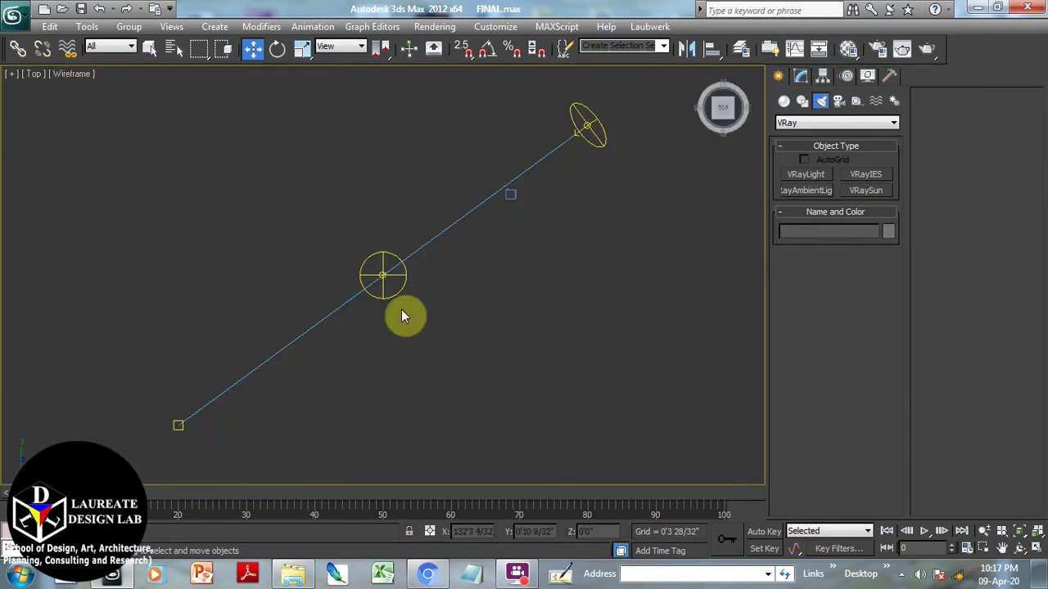
middle_click_drag(433, 283, 482, 337)
scroll(482, 336, "down", 2)
scroll(505, 302, "up", 1)
middle_click_drag(536, 271, 522, 232)
key("F3")
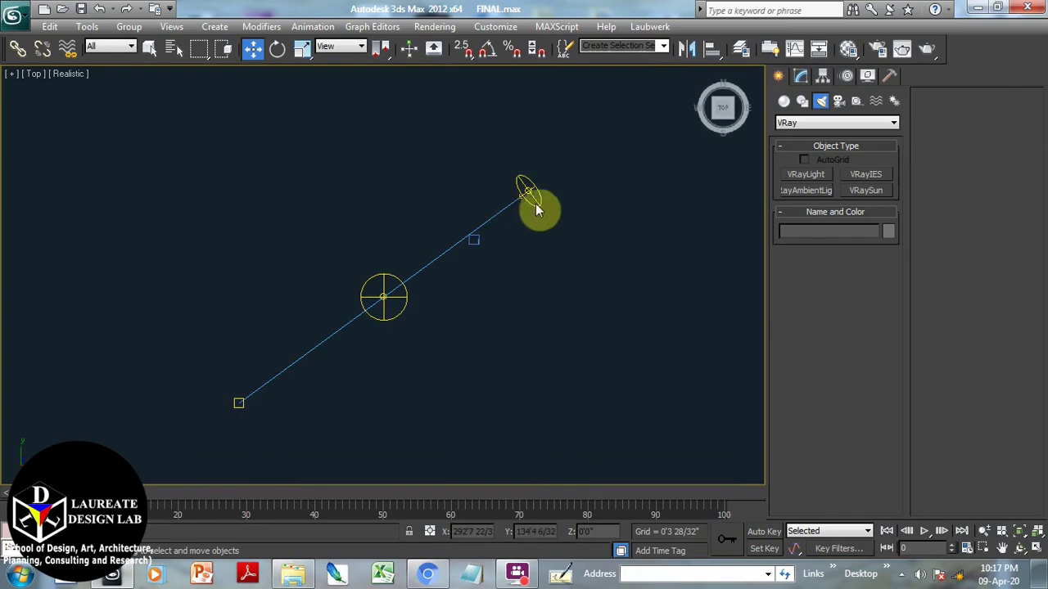
left_click(530, 194)
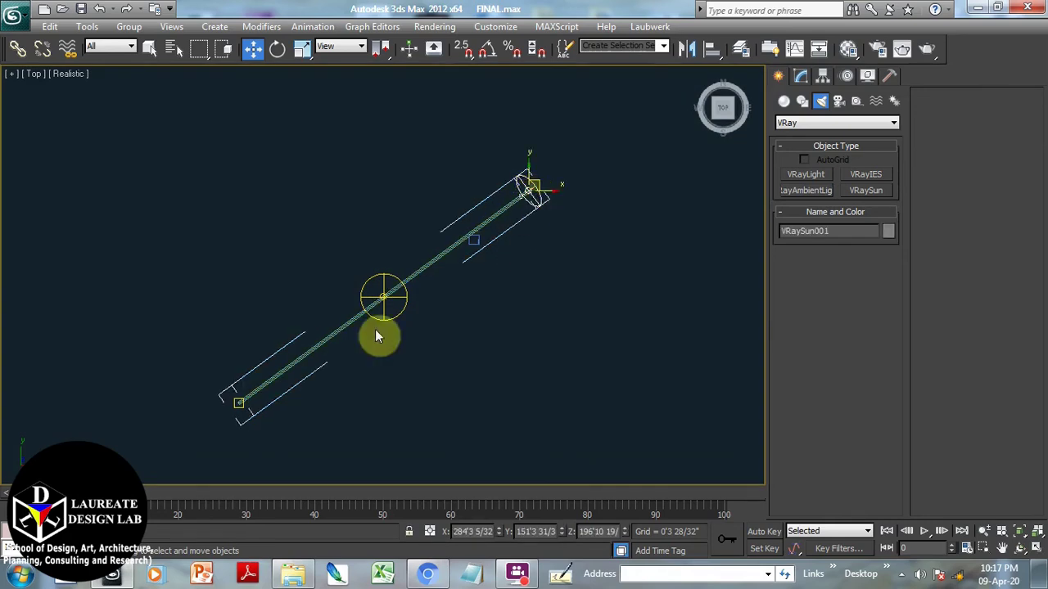
left_click(239, 402, "ctrl")
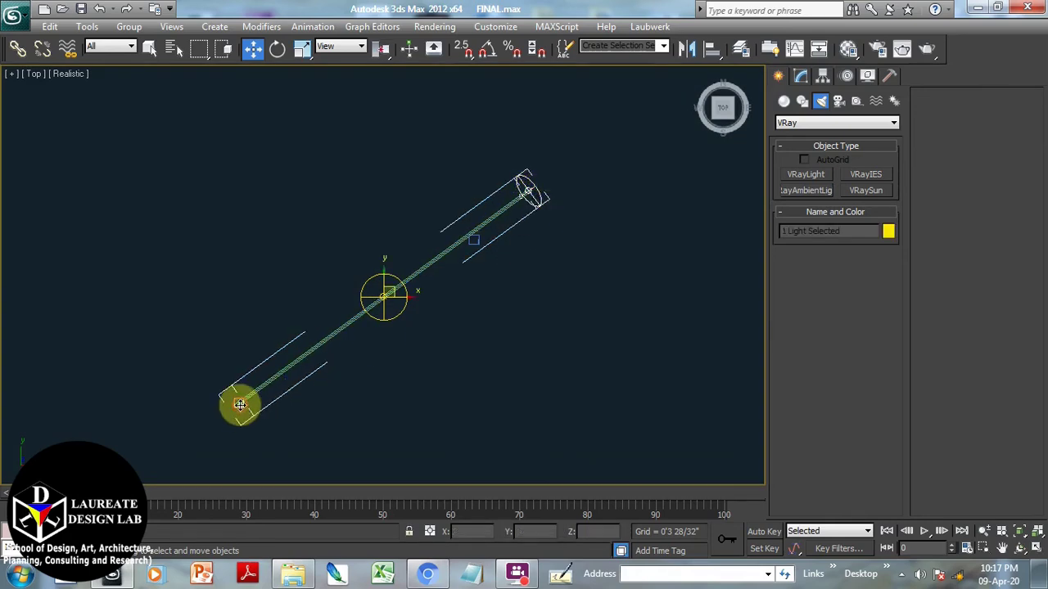
Link VRaySun001 to VRayLight001 with Select and Link, making the light its parent.
left_click(18, 49)
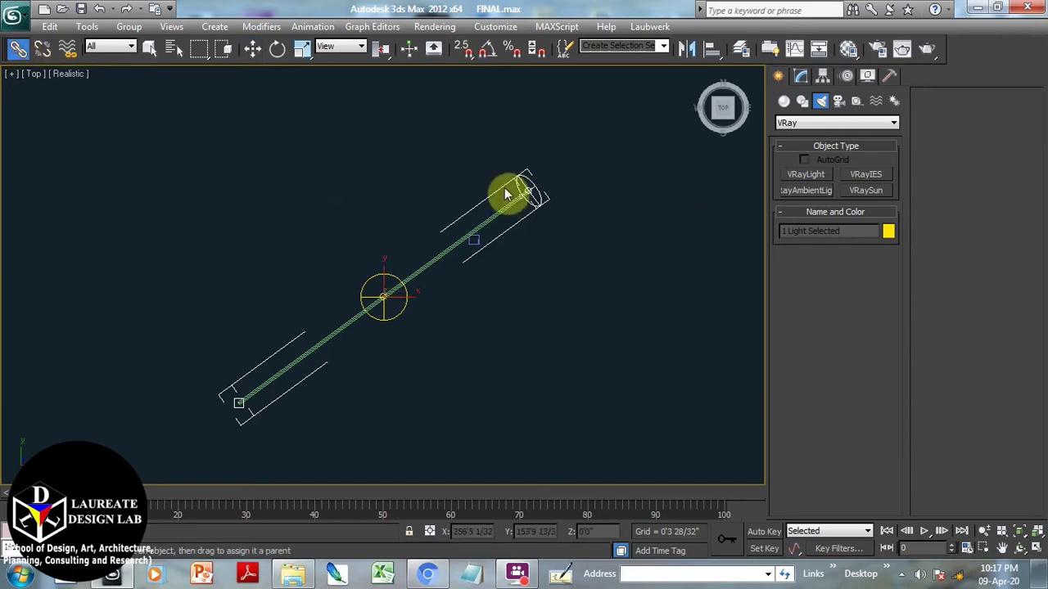
left_click_drag(519, 189, 377, 301)
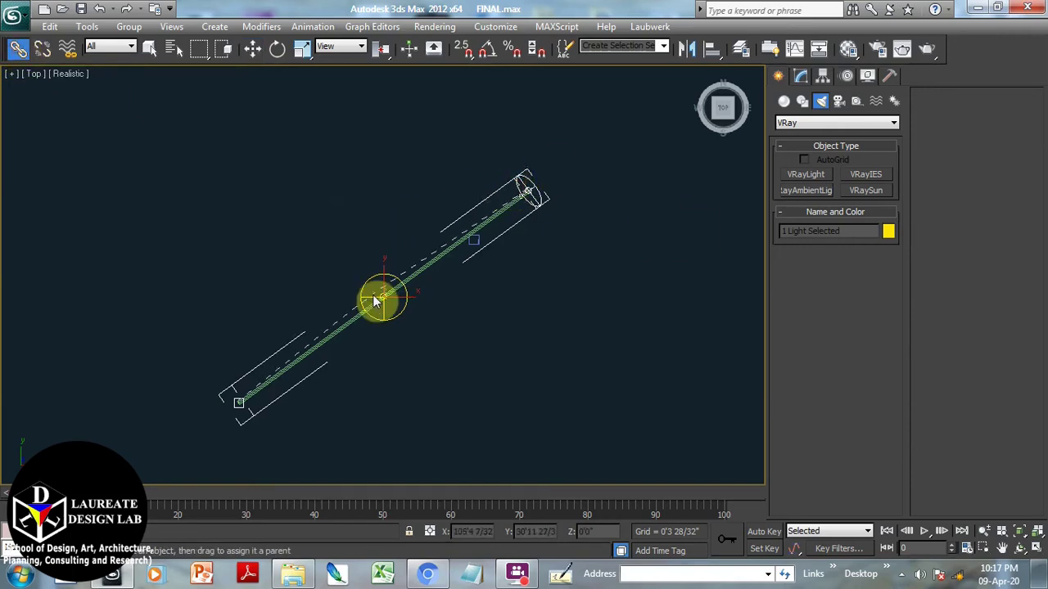
scroll(377, 301, "up", 6)
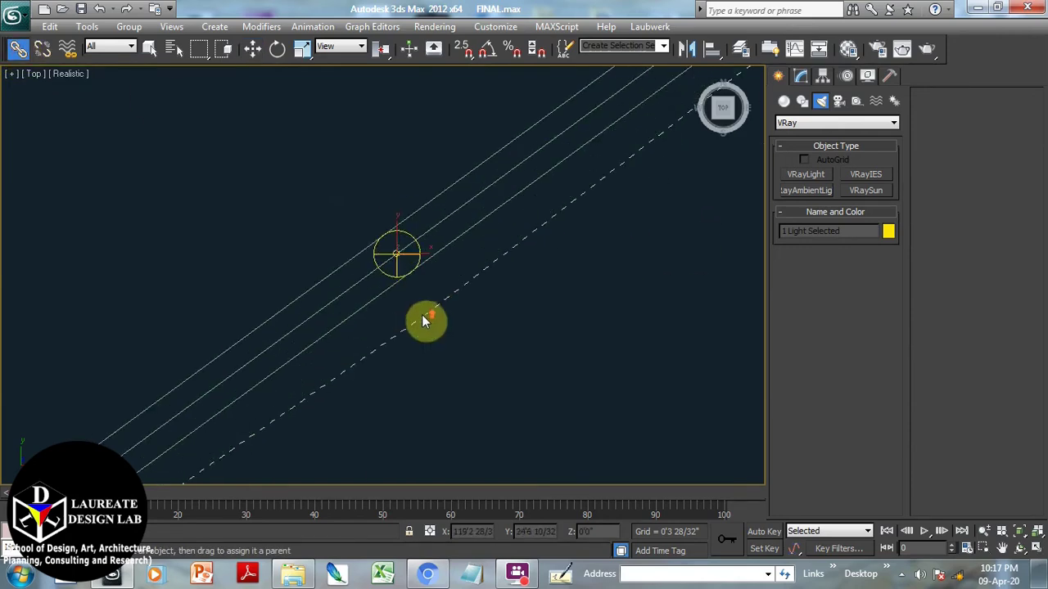
left_click_drag(403, 281, 358, 169)
scroll(433, 204, "down", 5)
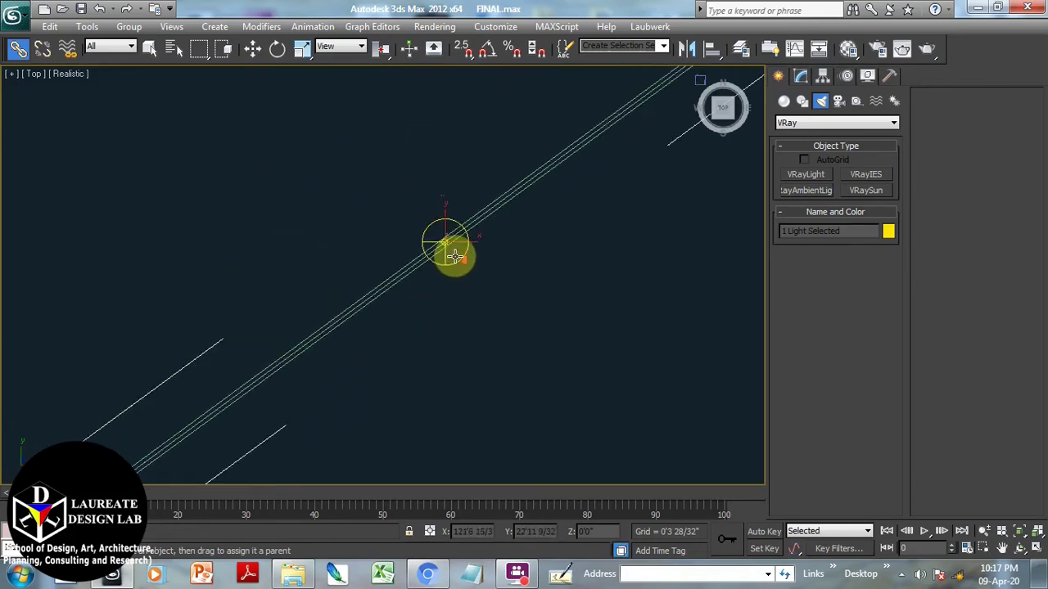
scroll(454, 256, "down", 4)
Test-rotate the dome light with its linked sun, then cancel the rotation.
left_click(277, 48)
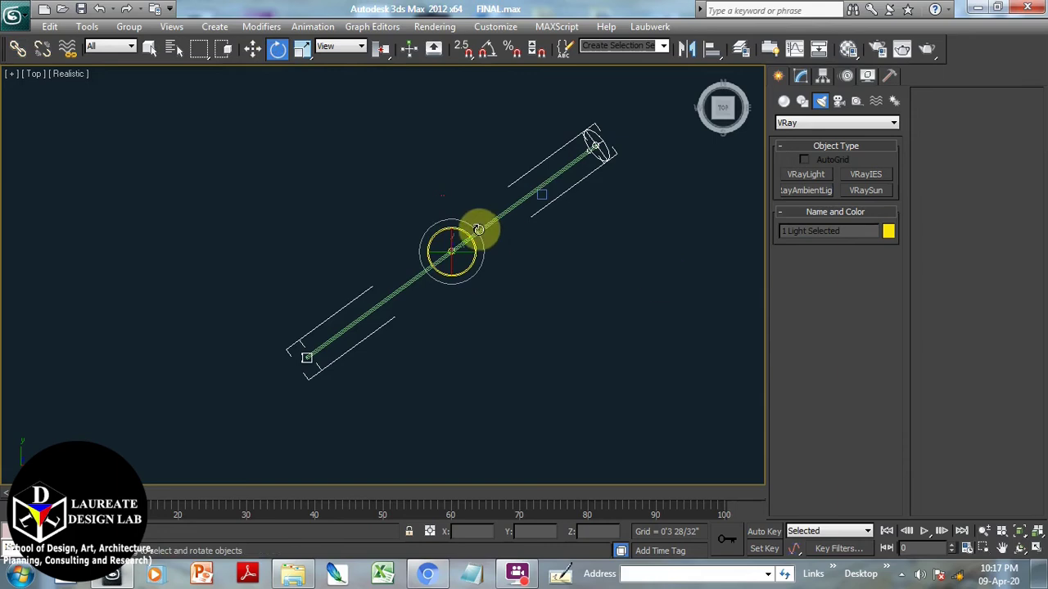
left_click_drag(484, 256, 531, 312)
right_click(531, 312)
left_click(531, 310)
Start Wire Parameters on VRayLight001 using Transform > Rotation > Z Rotation as the source.
left_click(462, 253)
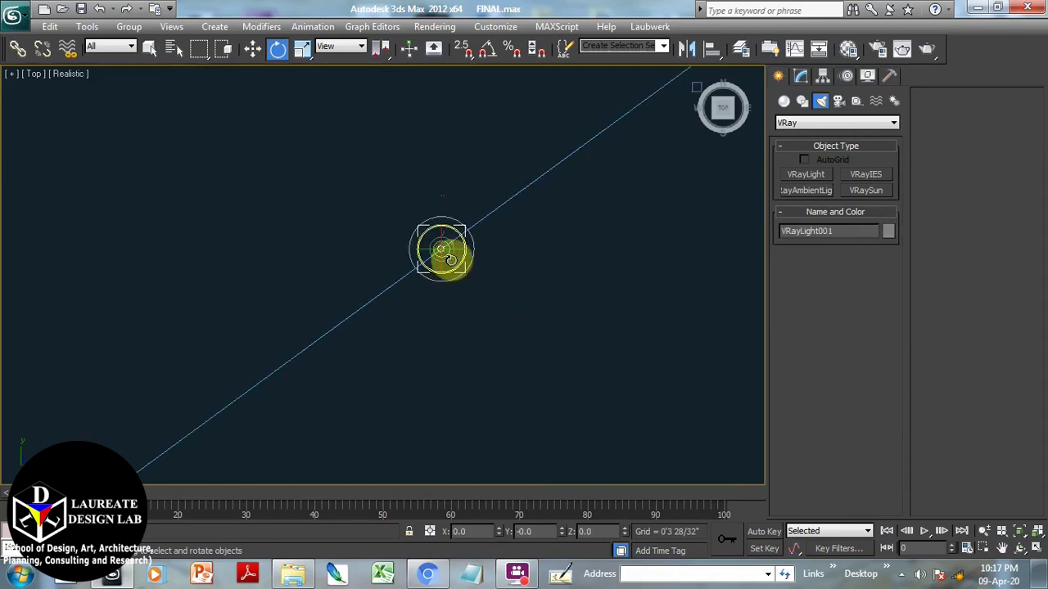
right_click(442, 252)
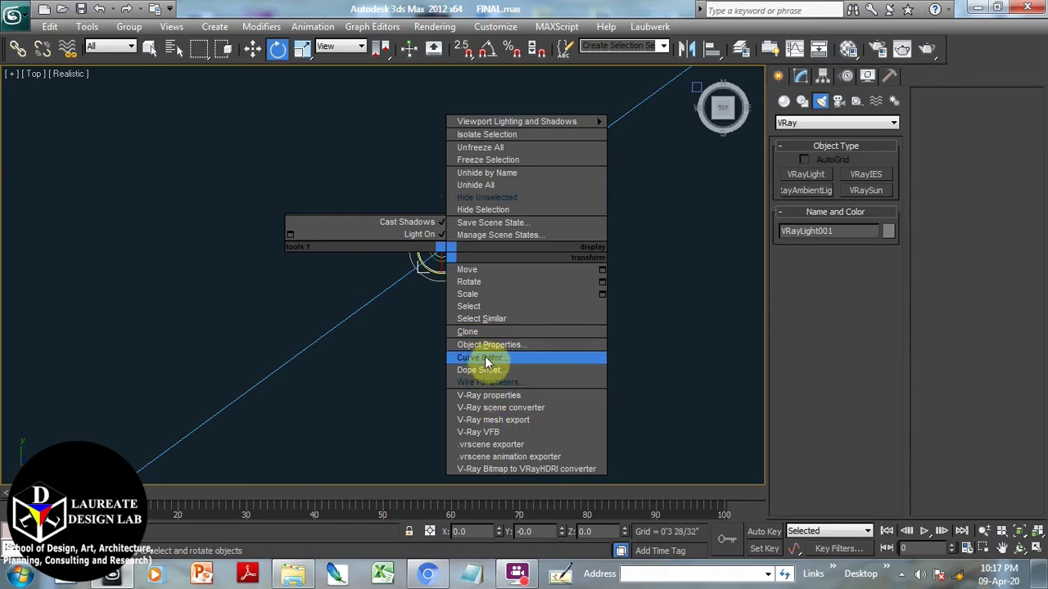
left_click(480, 386)
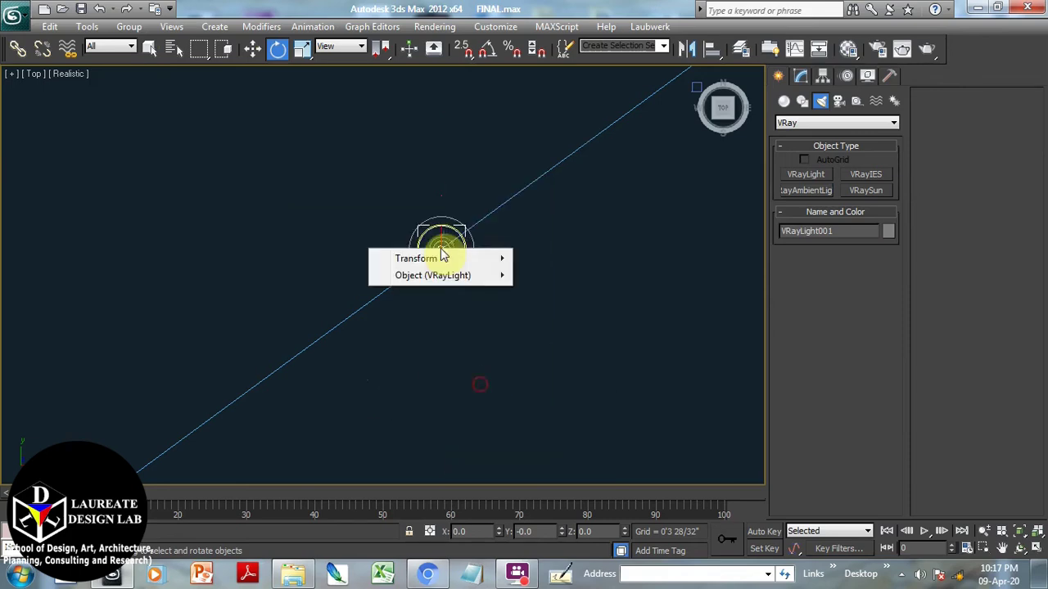
mouse_move(401, 261)
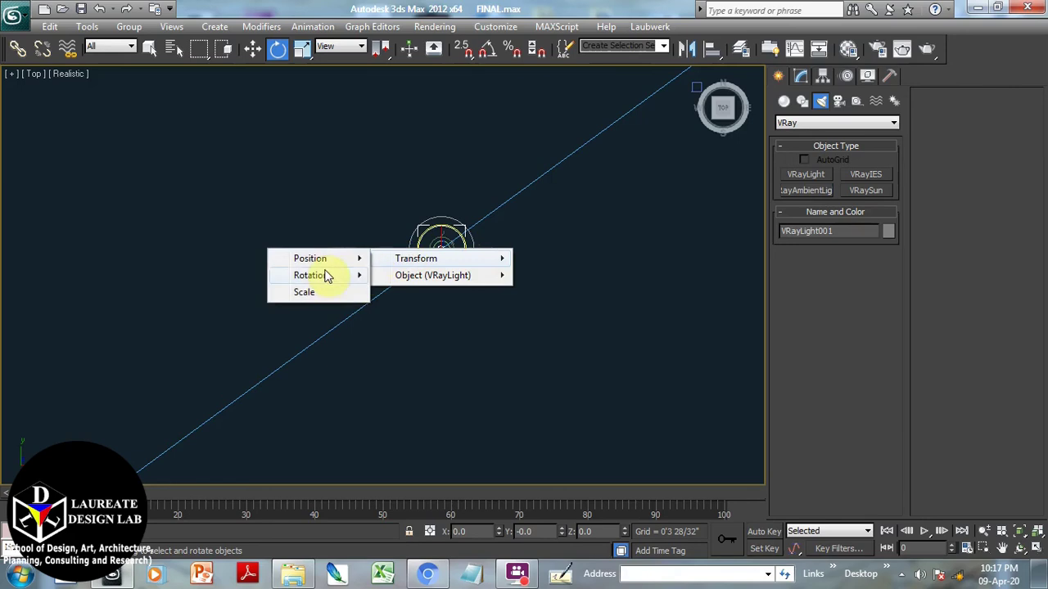
mouse_move(325, 273)
left_click(196, 309)
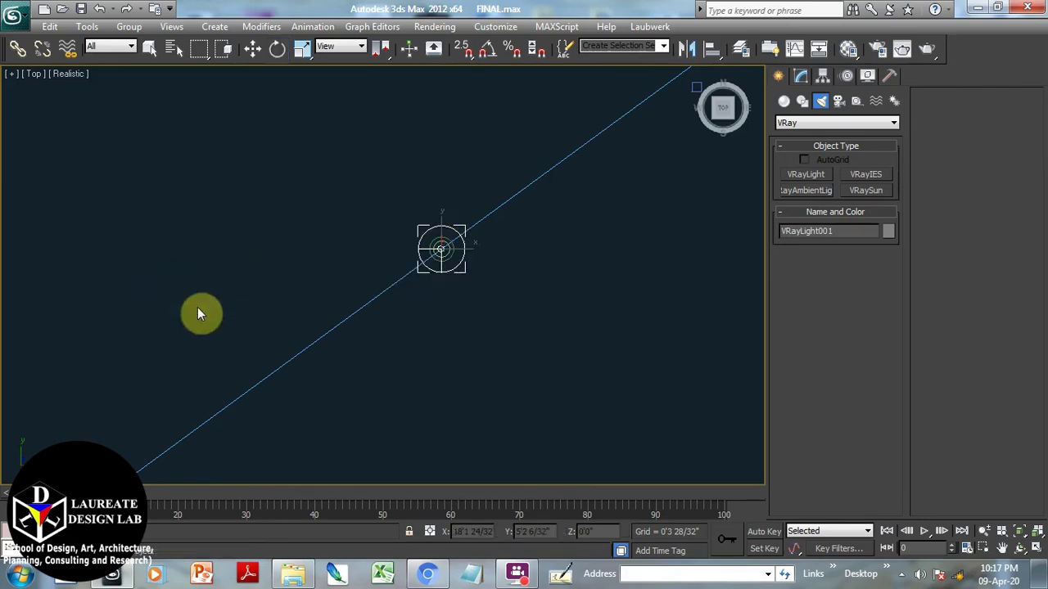
Wire it one-way to the texture's horizontalRotation with expression -Z_Rotation and connect.
left_click(435, 275)
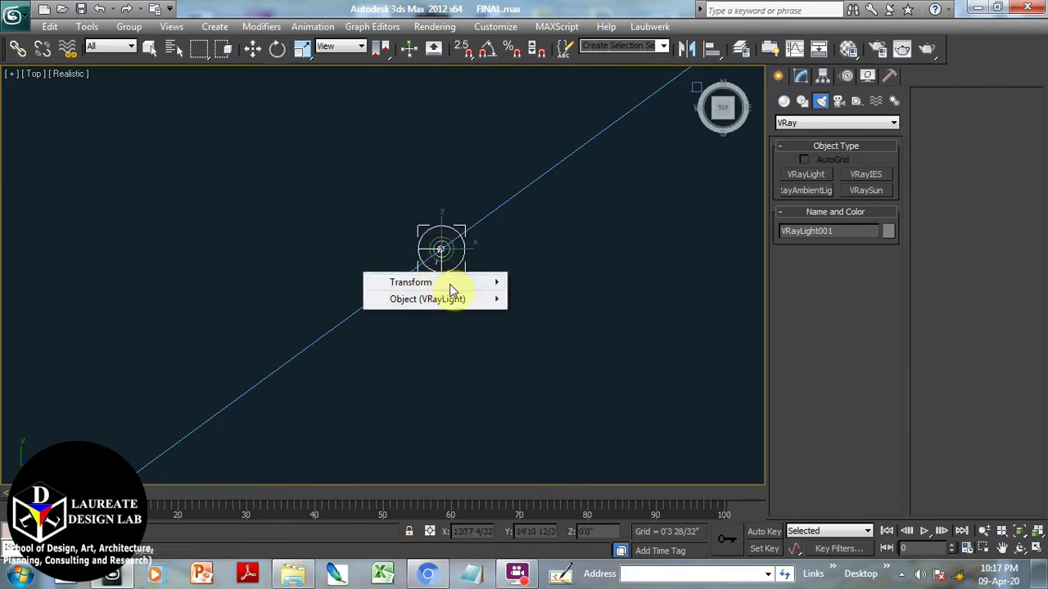
mouse_move(479, 302)
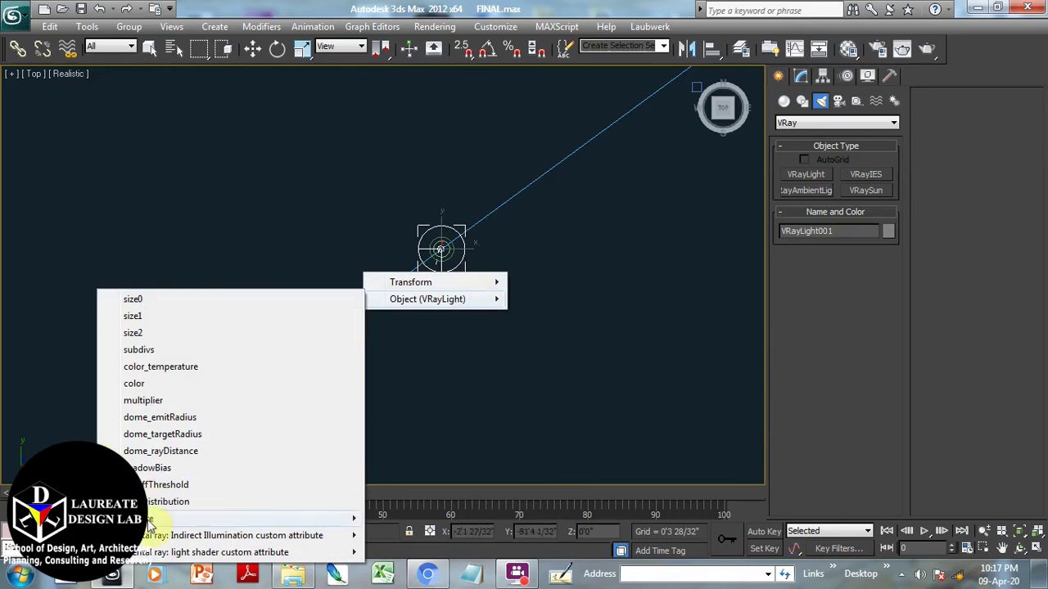
mouse_move(152, 519)
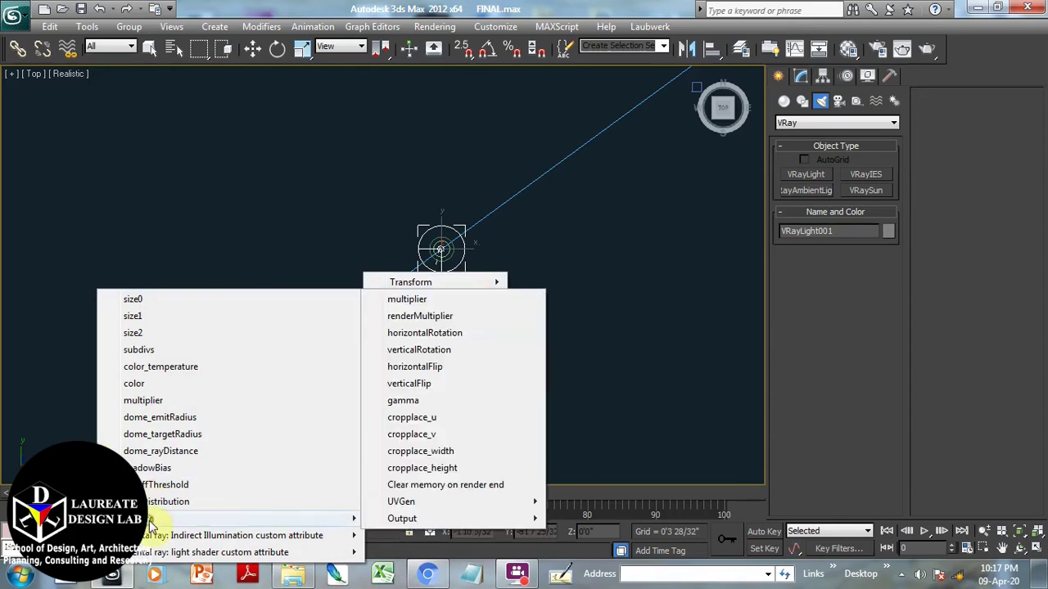
left_click(417, 334)
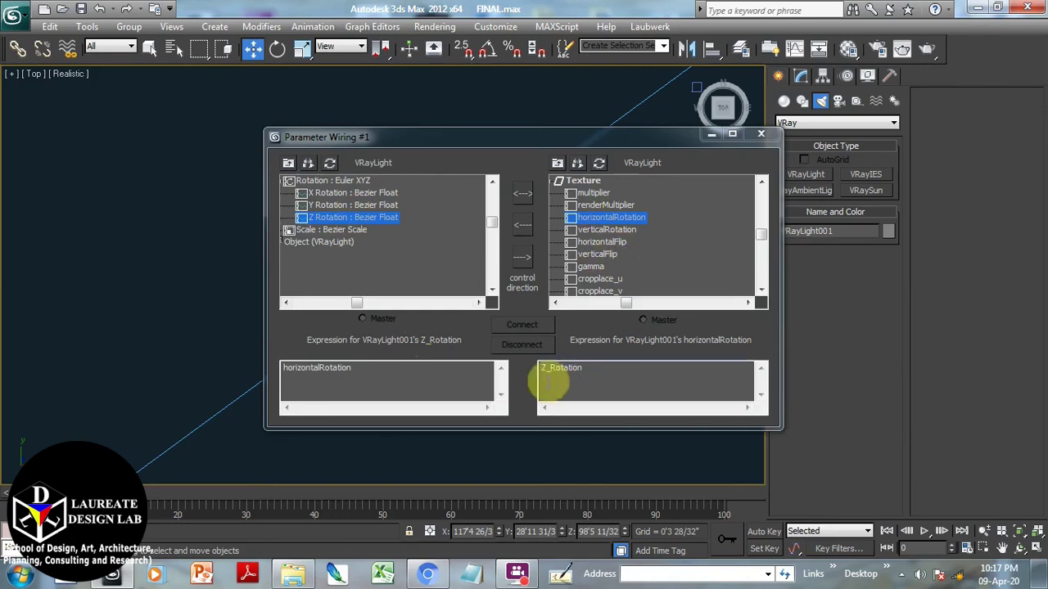
type("-")
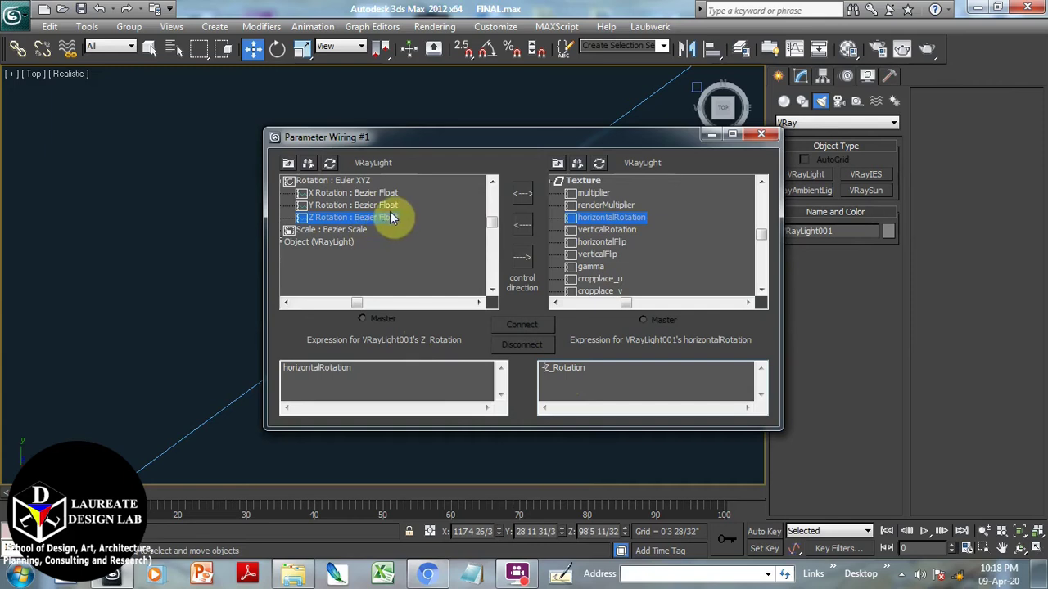
left_click(523, 261)
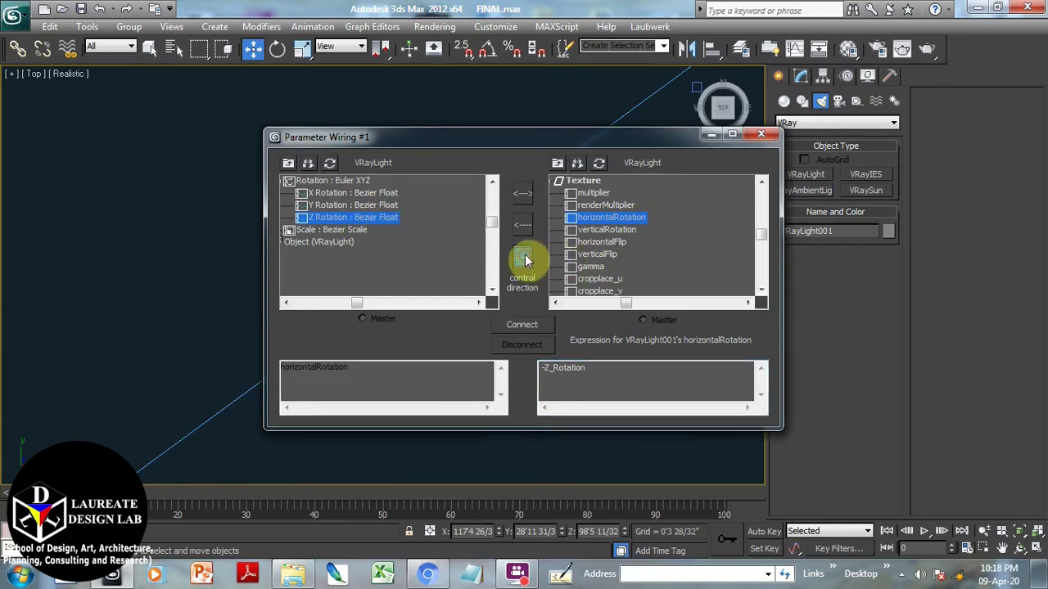
left_click(525, 326)
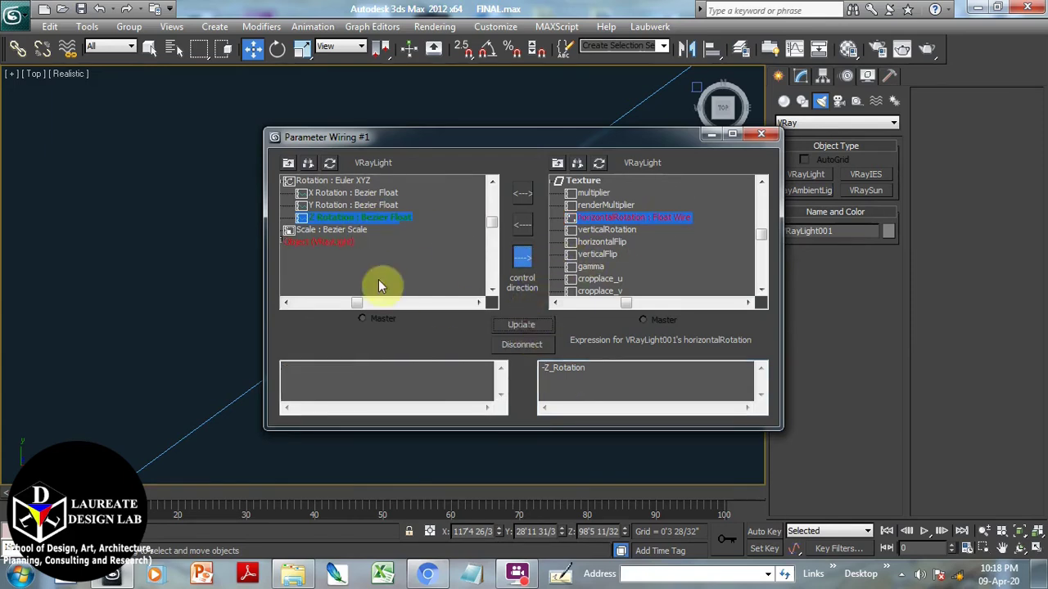
left_click(760, 133)
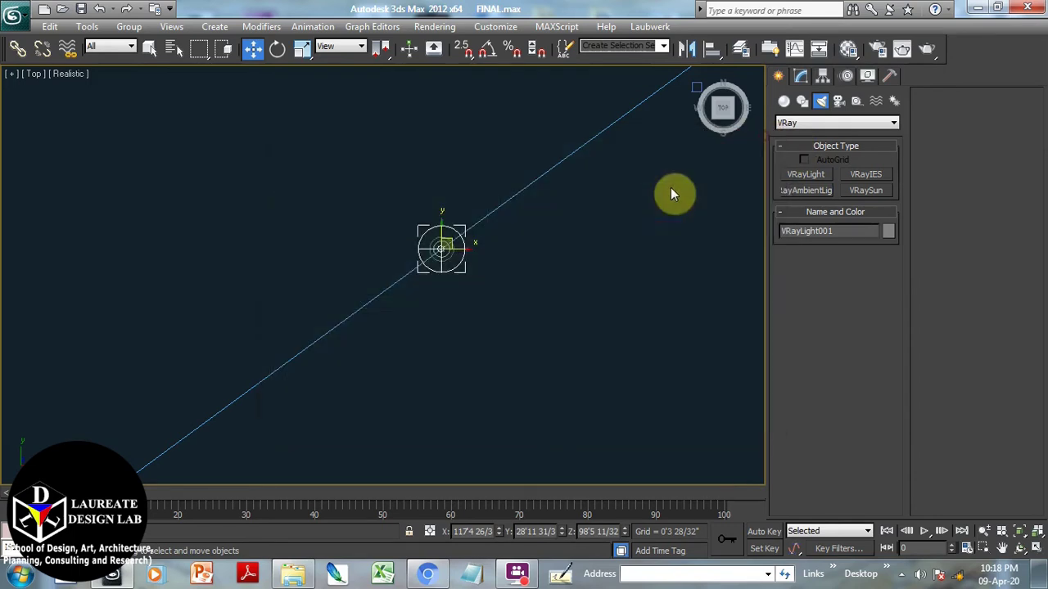
Unhide all scene objects and centre the Top view on the plot.
right_click(502, 230)
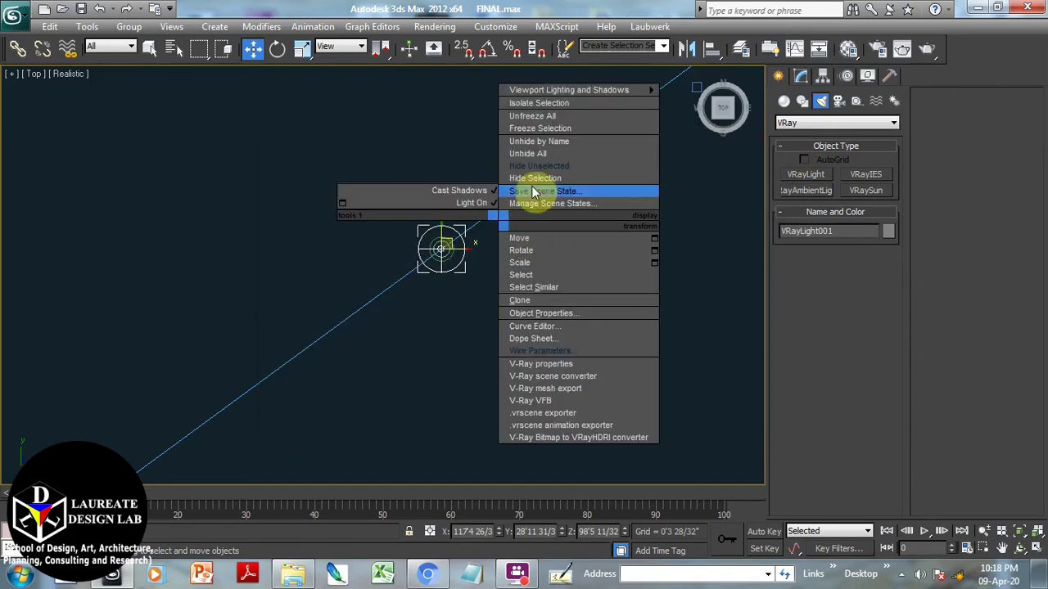
left_click(541, 161)
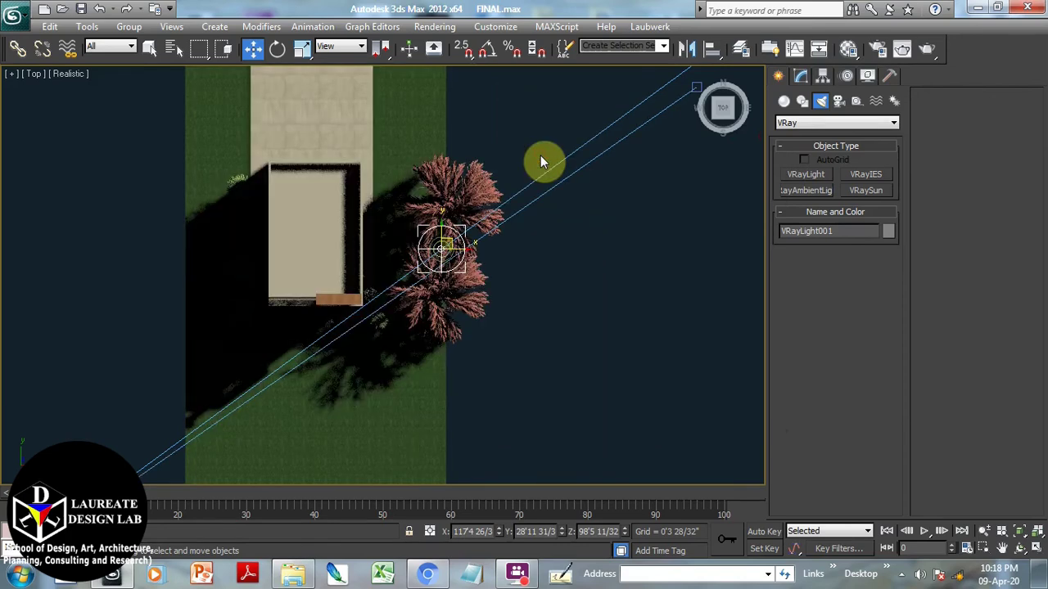
scroll(486, 222, "up", 5)
scroll(498, 236, "down", 3)
scroll(590, 283, "down", 2)
scroll(540, 292, "down", 3)
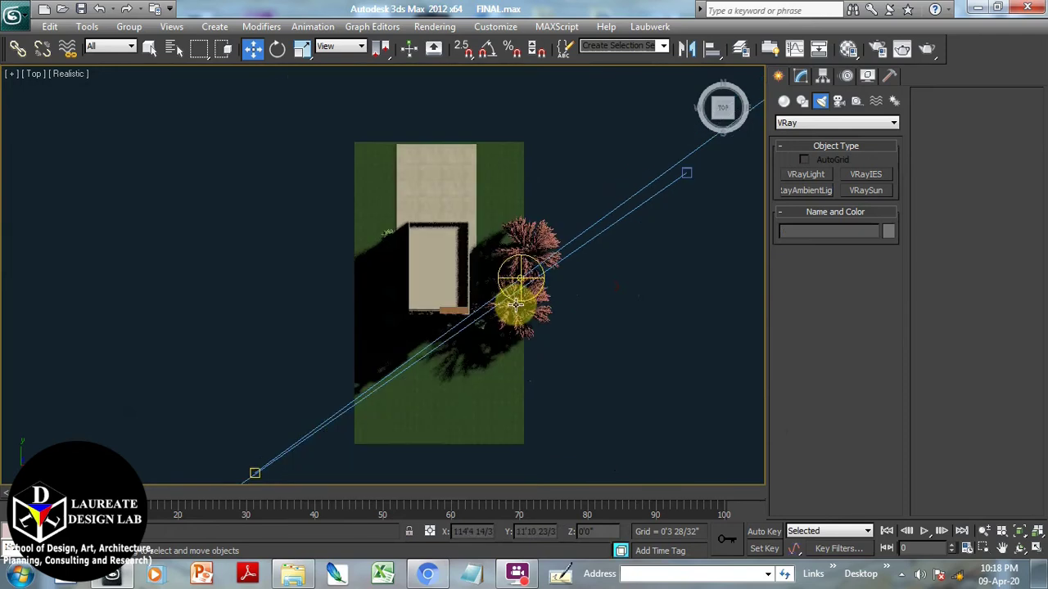
middle_click_drag(498, 276, 488, 250)
scroll(491, 248, "down", 2)
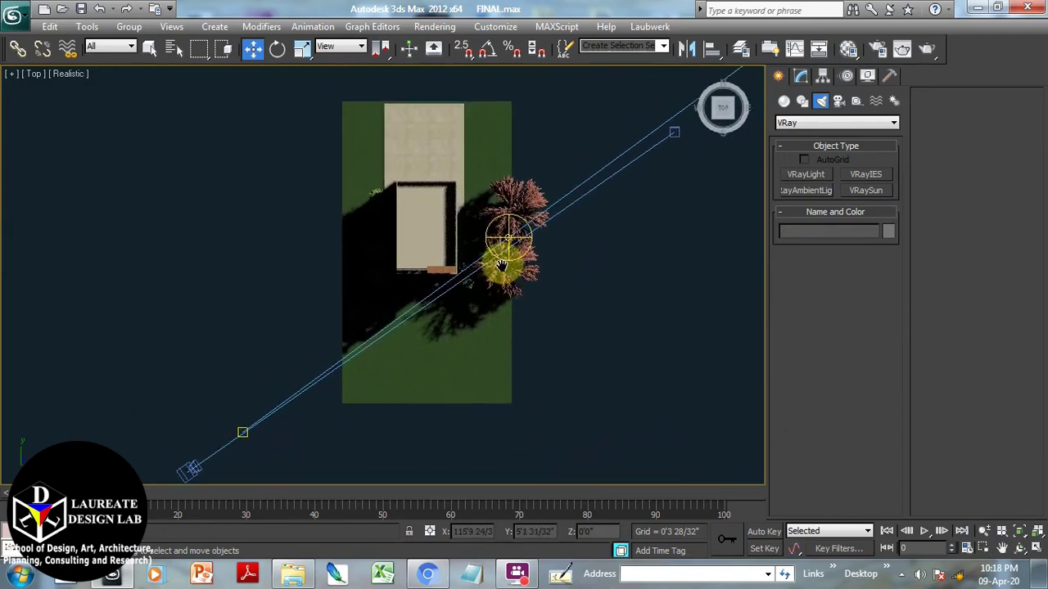
scroll(429, 271, "up", 4)
middle_click_drag(431, 273, 439, 262)
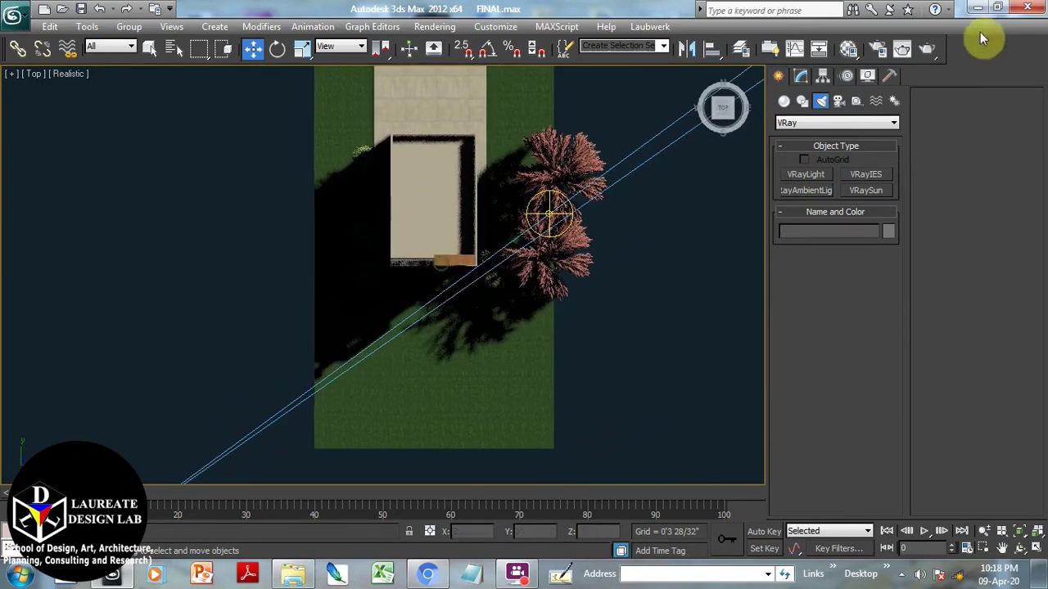
Create a VRayPhysicalCamera in the Top view aimed at the house.
left_click(843, 111)
left_click(866, 174)
middle_click_drag(584, 257, 592, 250)
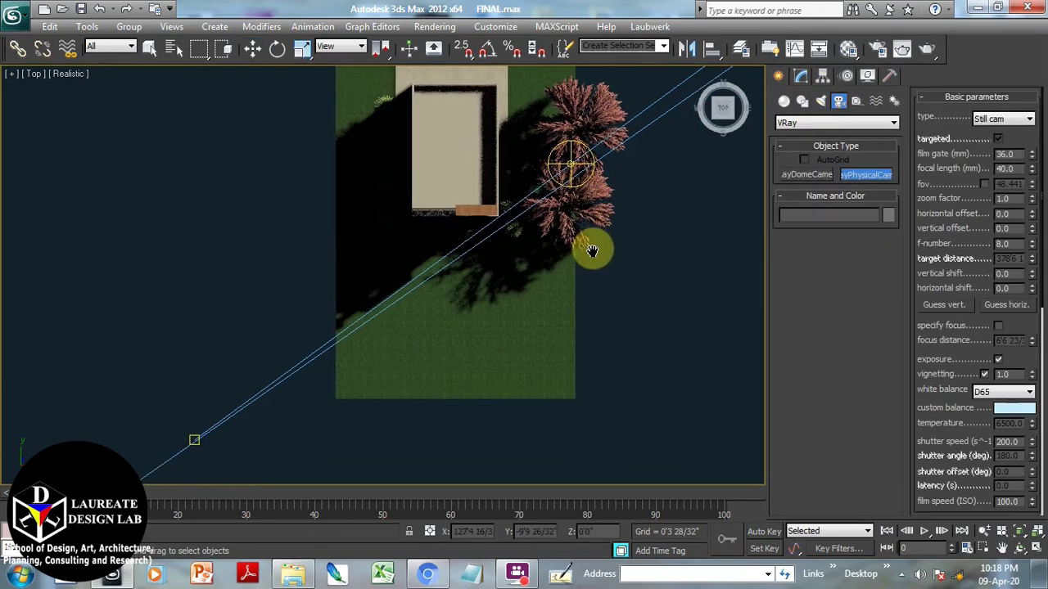
left_click_drag(642, 355, 300, 90)
key("w")
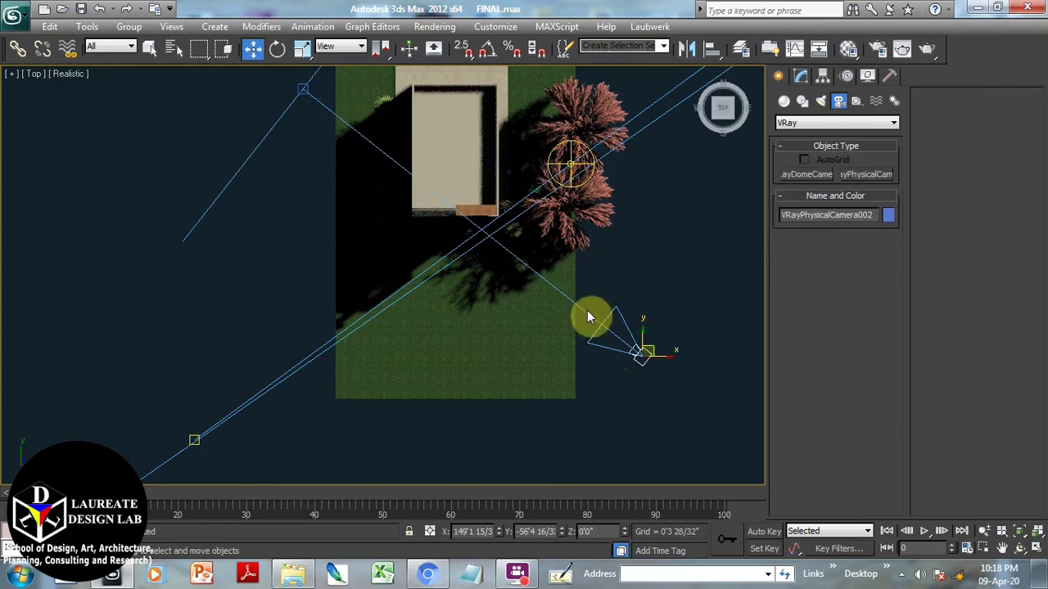
In the Front view, raise the new camera and its target above the ground.
left_click(586, 311)
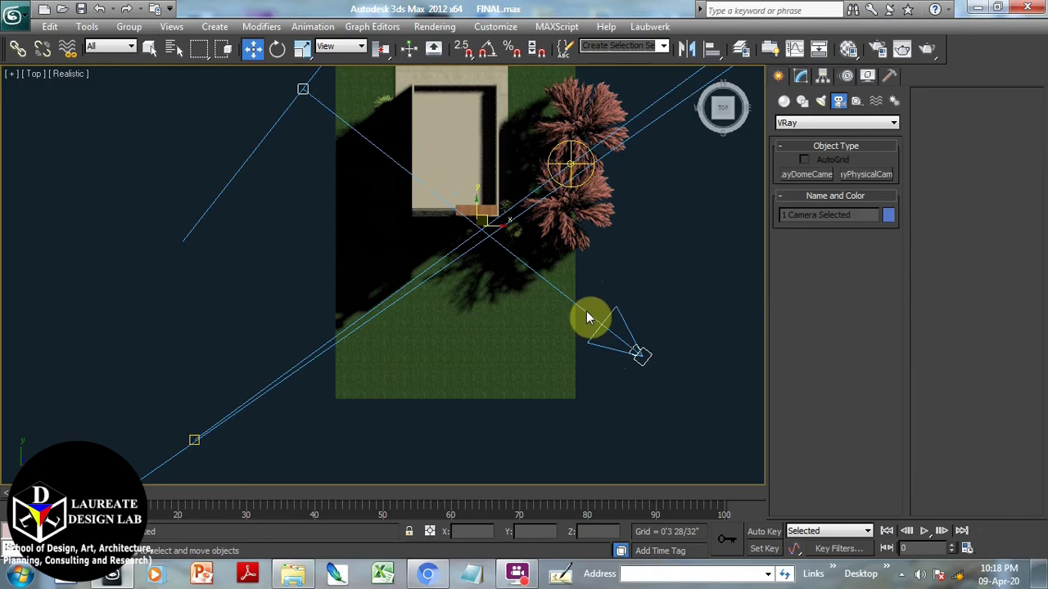
key("f")
left_click_drag(440, 252, 441, 215)
left_click(599, 239)
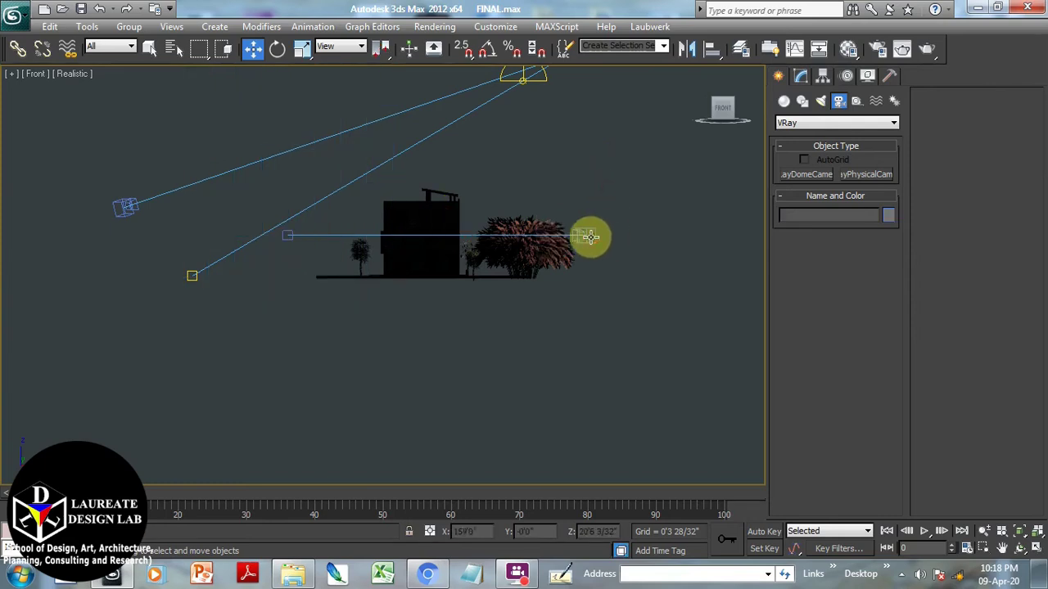
left_click(585, 237)
left_click(802, 76)
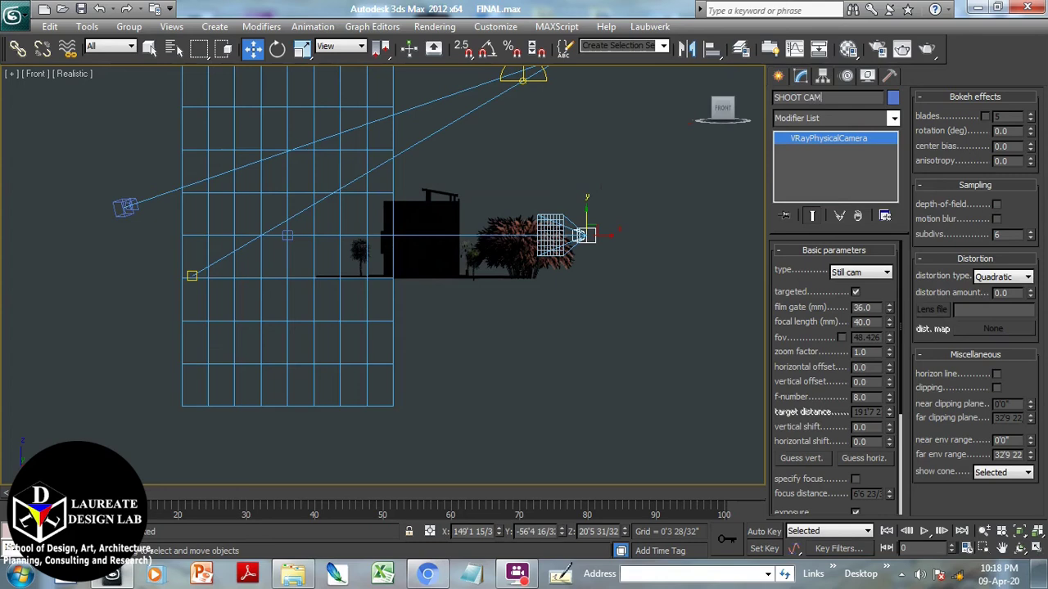
Rename the left camera VRayPhysicalCamera001 to SUN CAM.
left_click(586, 167)
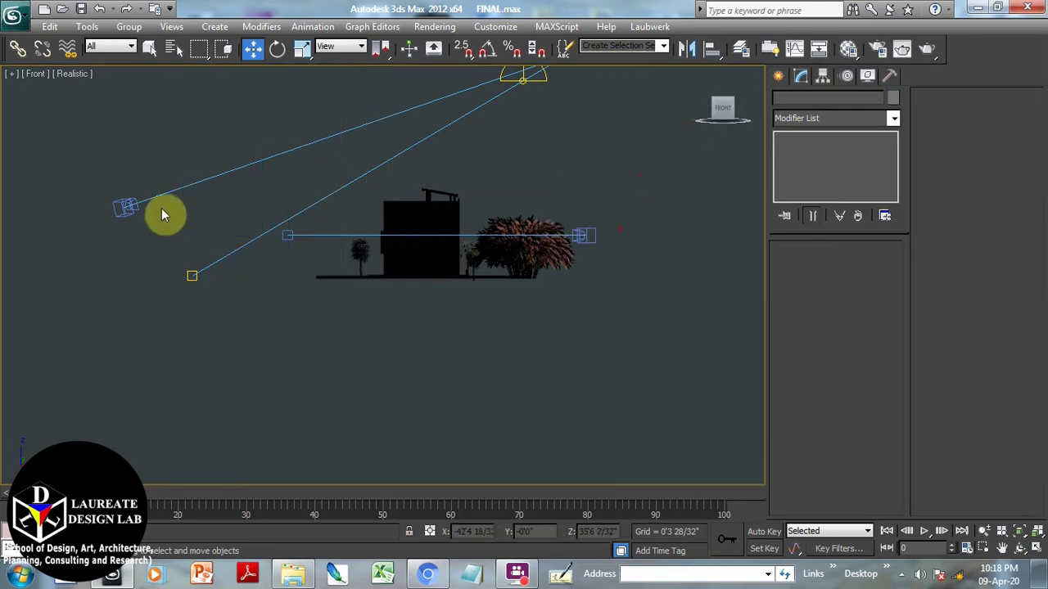
left_click(127, 206)
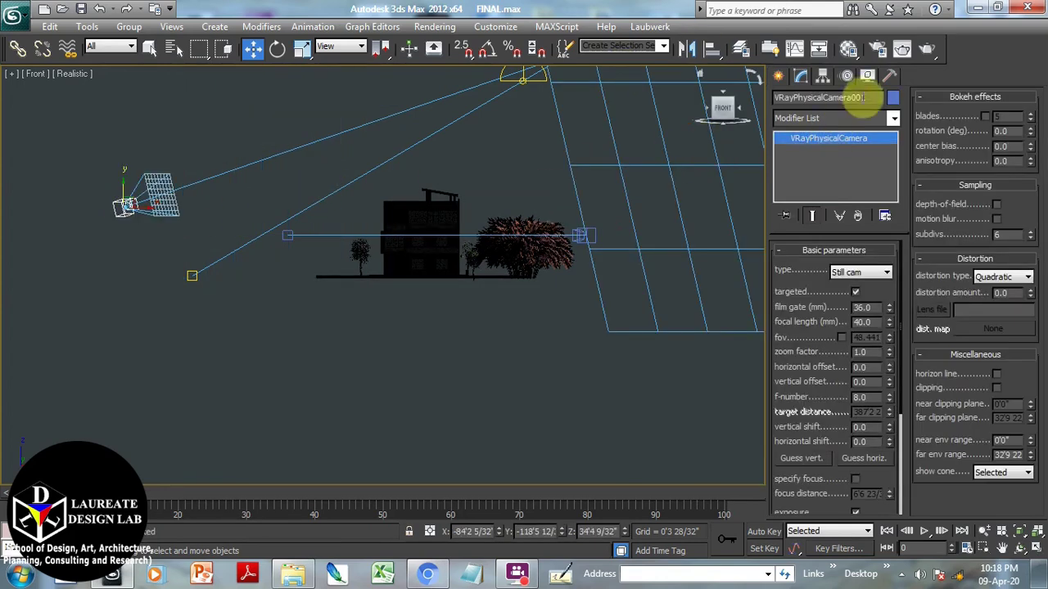
left_click(876, 96)
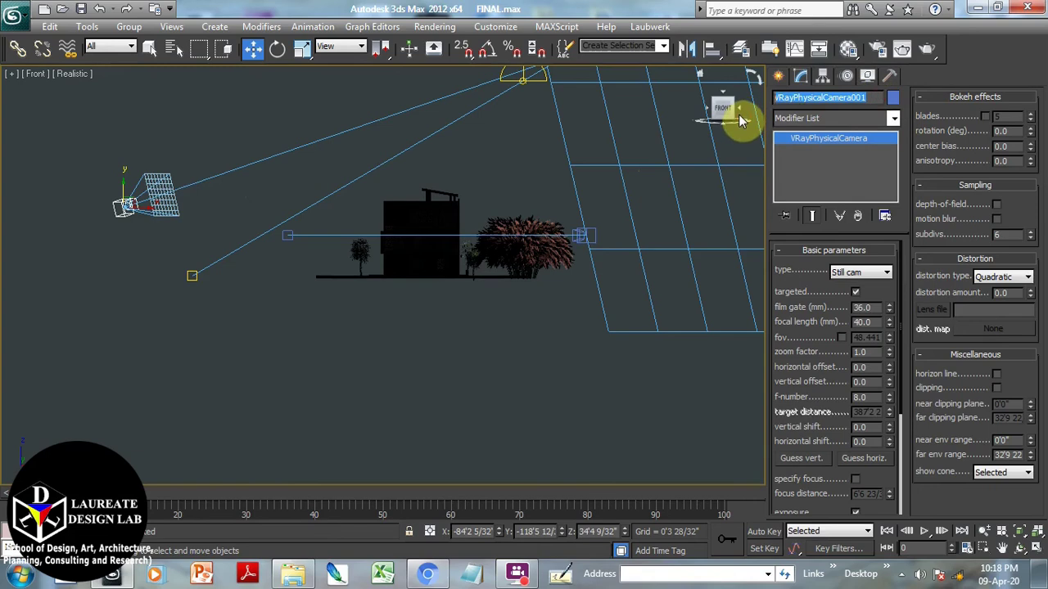
type("SUN CAM")
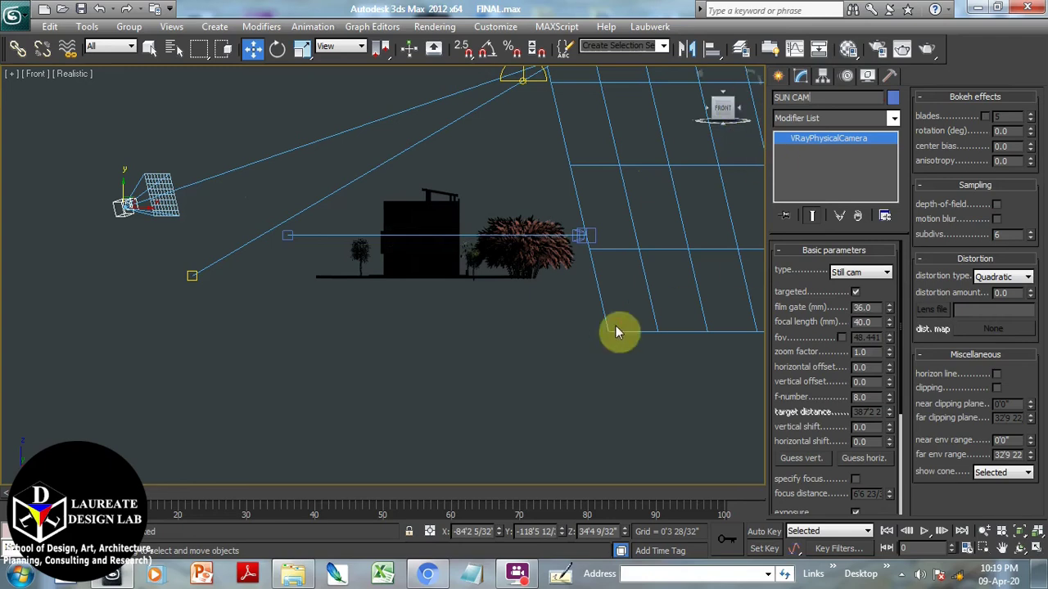
Unhide all objects and set the viewport to look through SHOOT CAM.
left_click(530, 342)
right_click(528, 334)
left_click(572, 265)
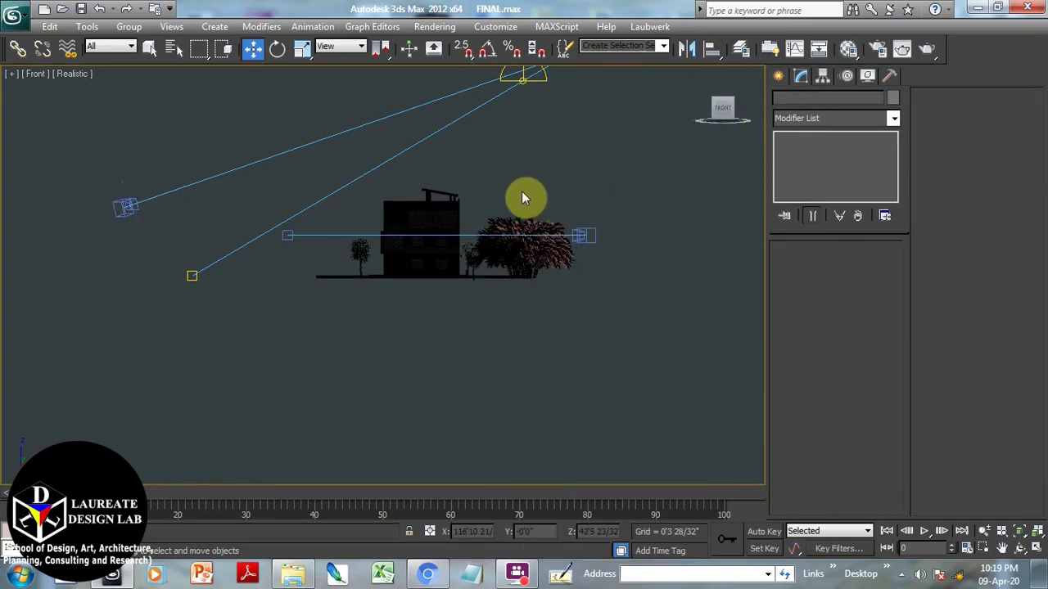
key("c")
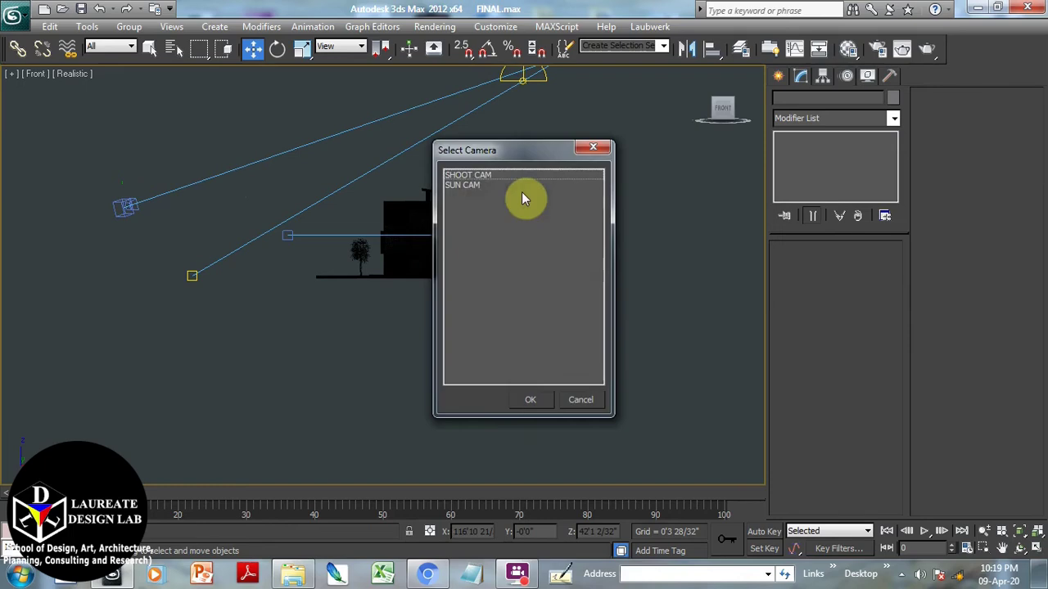
left_click(472, 187)
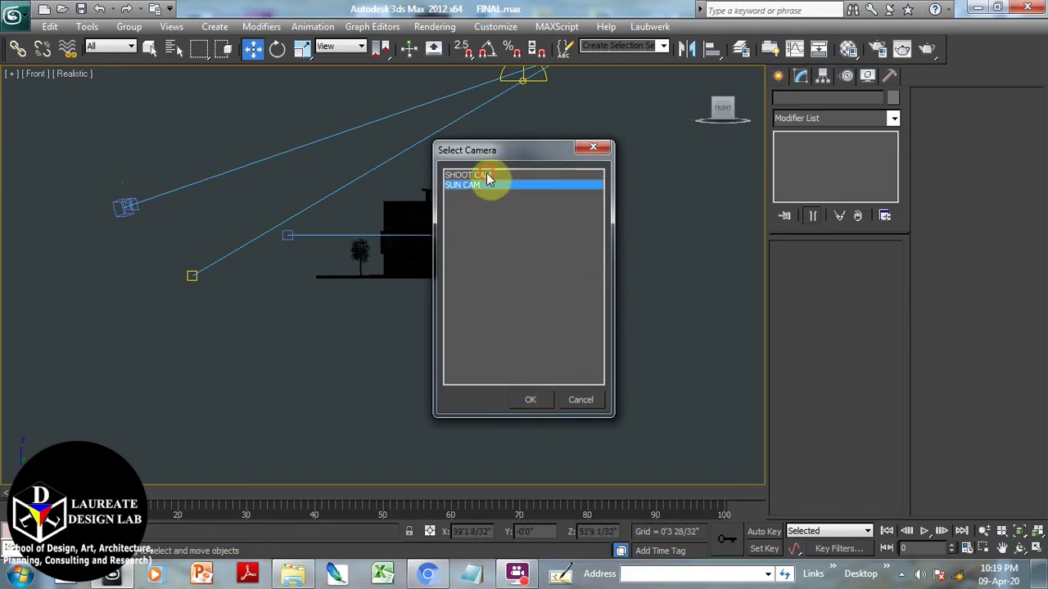
left_click(491, 176)
left_click(528, 401)
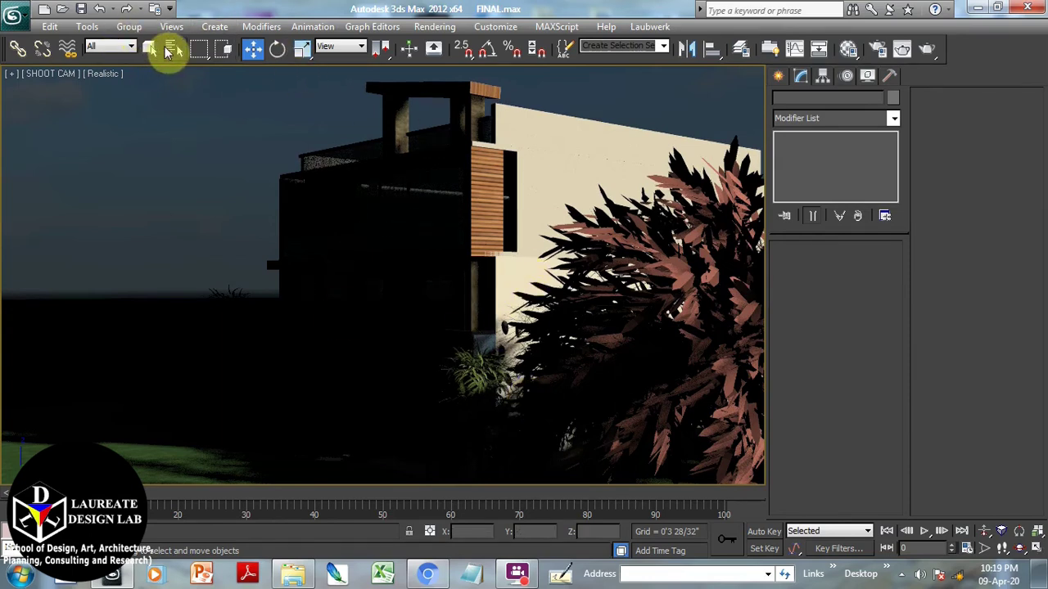
Select VRayLight001 and spin its Z rotation offset, turning Map #9 to -293.1.
left_click(172, 49)
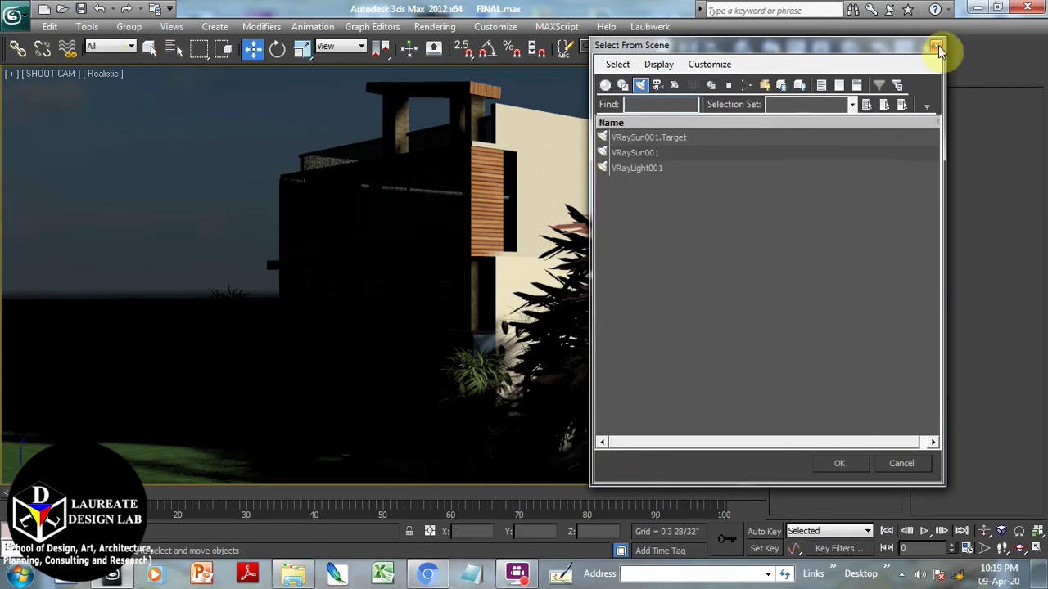
left_click(653, 168)
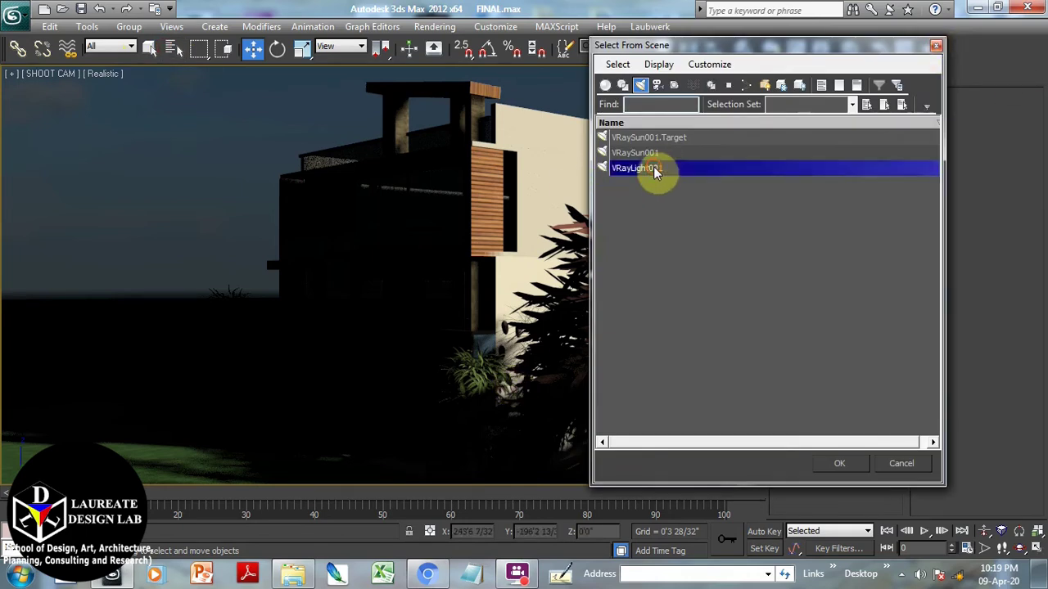
left_click(837, 464)
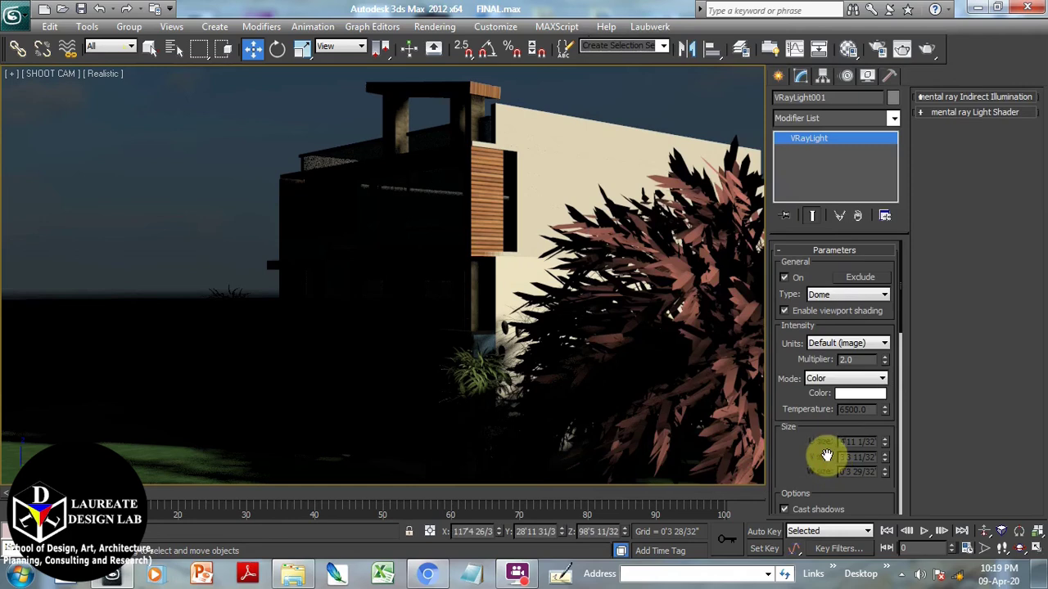
left_click(278, 50)
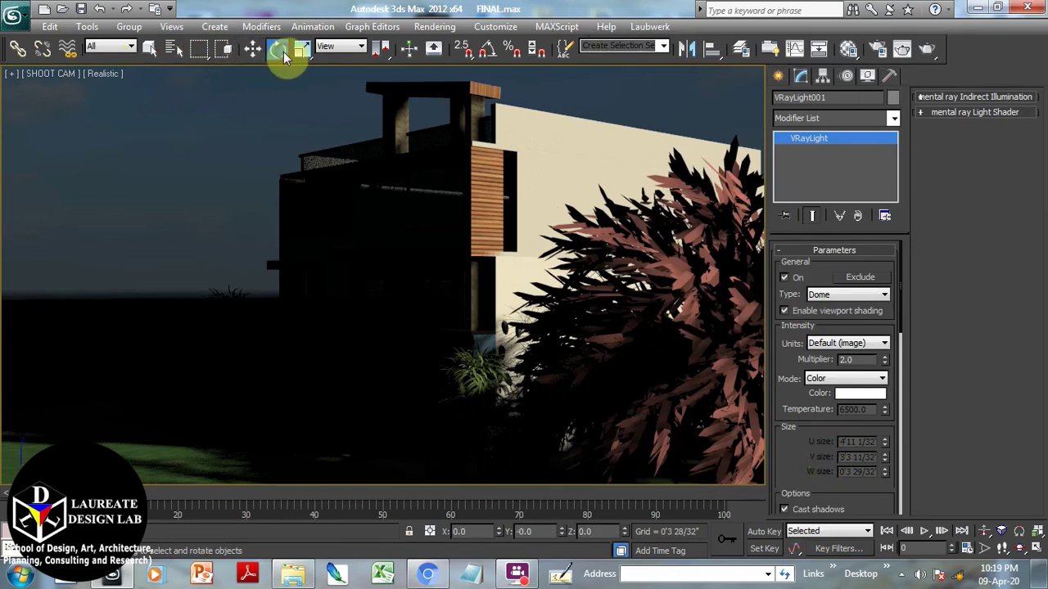
right_click(284, 55)
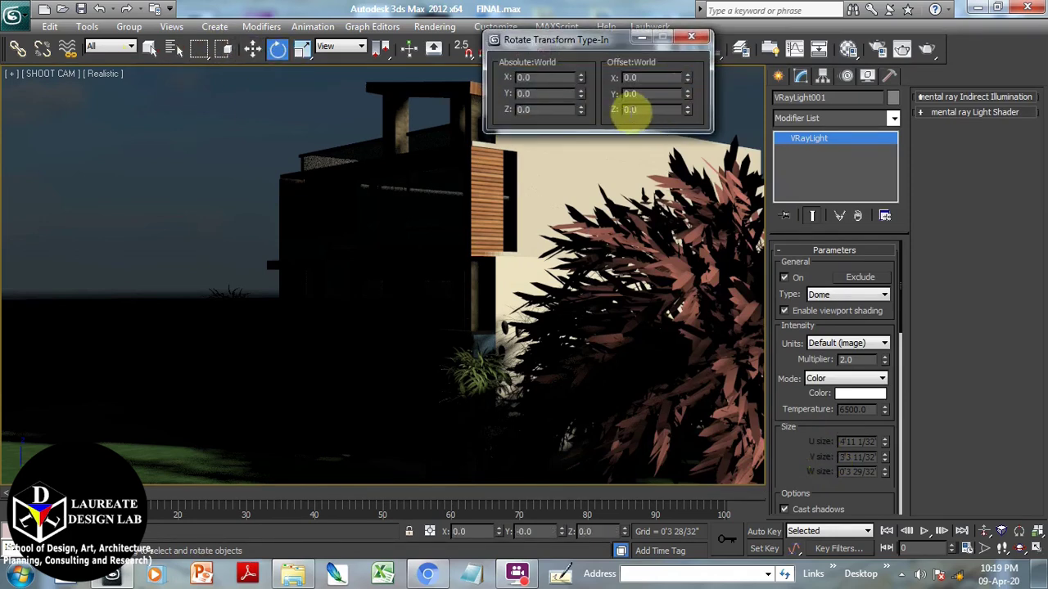
left_click_drag(690, 112, 747, 463)
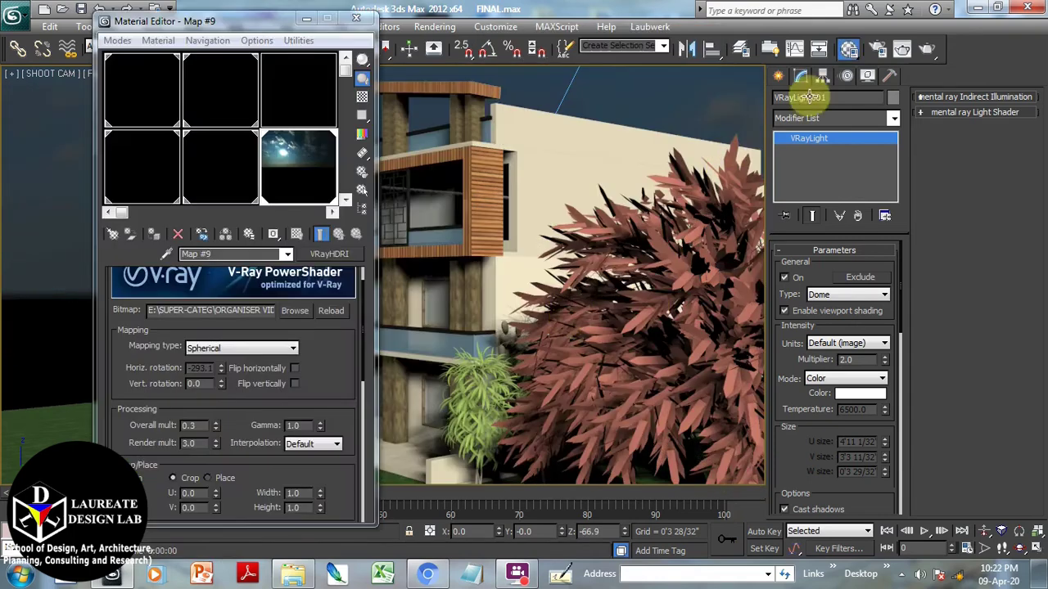
Raise Map #9's VRayHDRI render multiplier to 9.7 between test renders of SHOOT CAM.
left_click(930, 51)
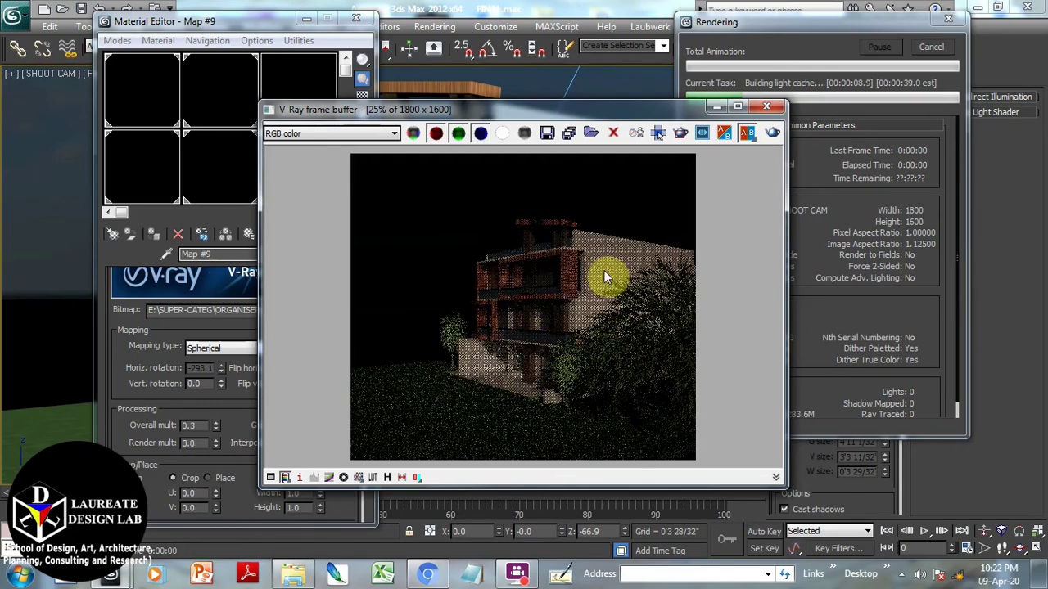
left_click(932, 48)
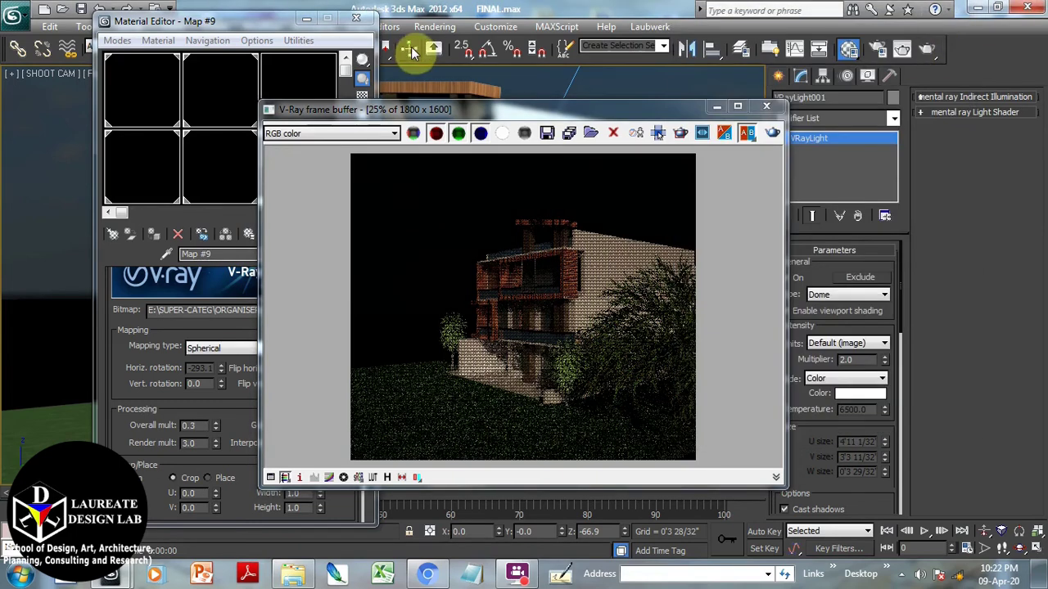
left_click(243, 23)
left_click_drag(242, 27, 198, 17)
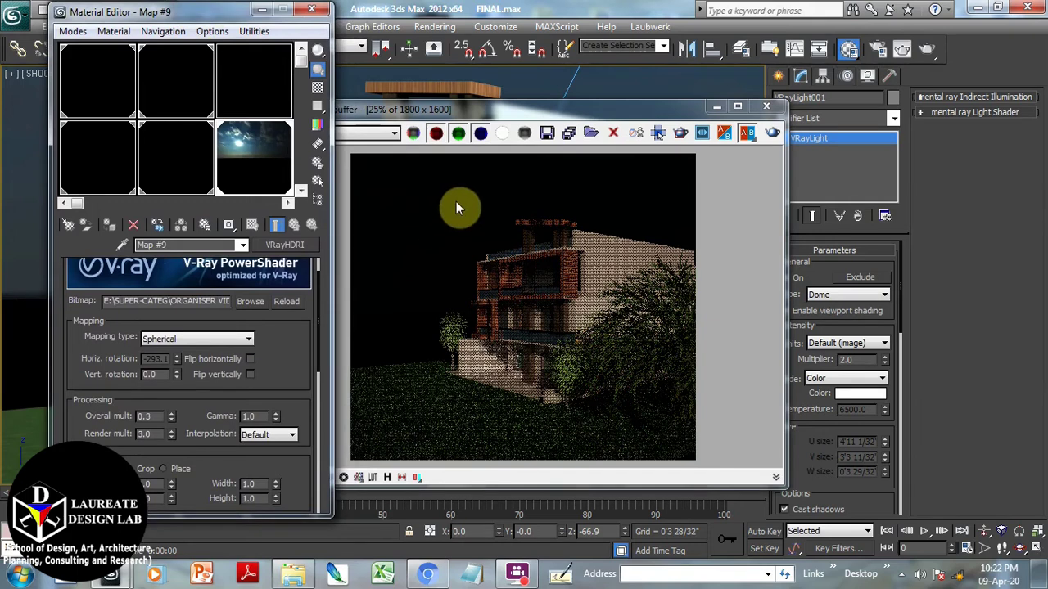
left_click_drag(205, 385, 215, 345)
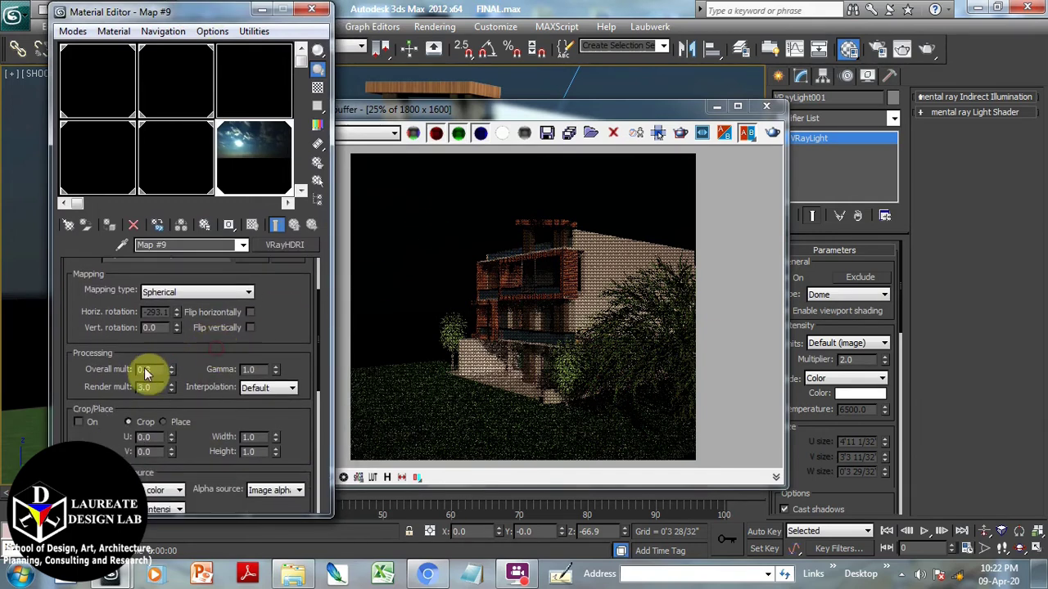
left_click_drag(172, 374, 169, 375)
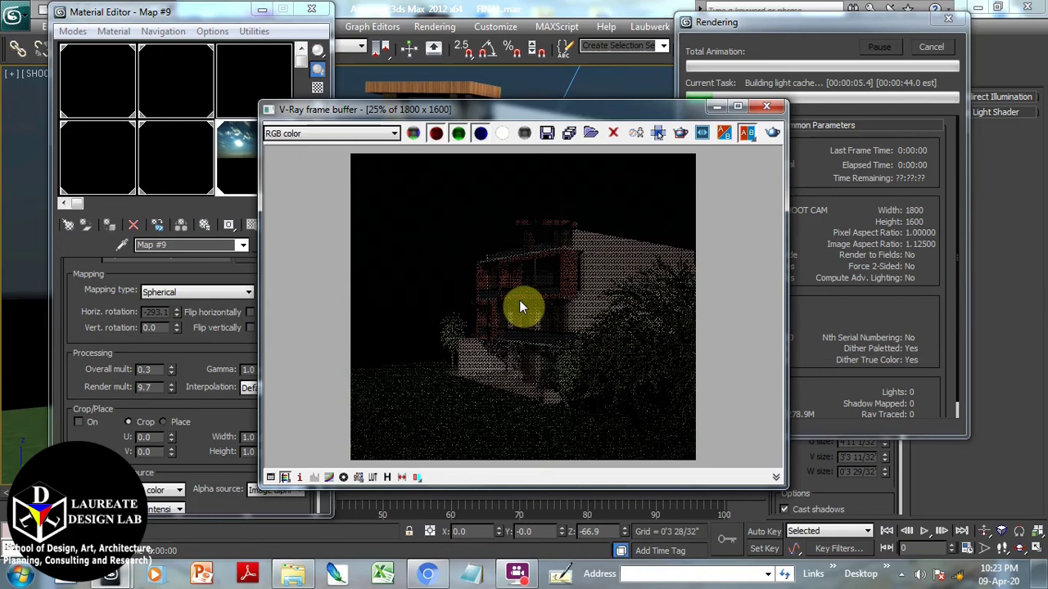
left_click(931, 47)
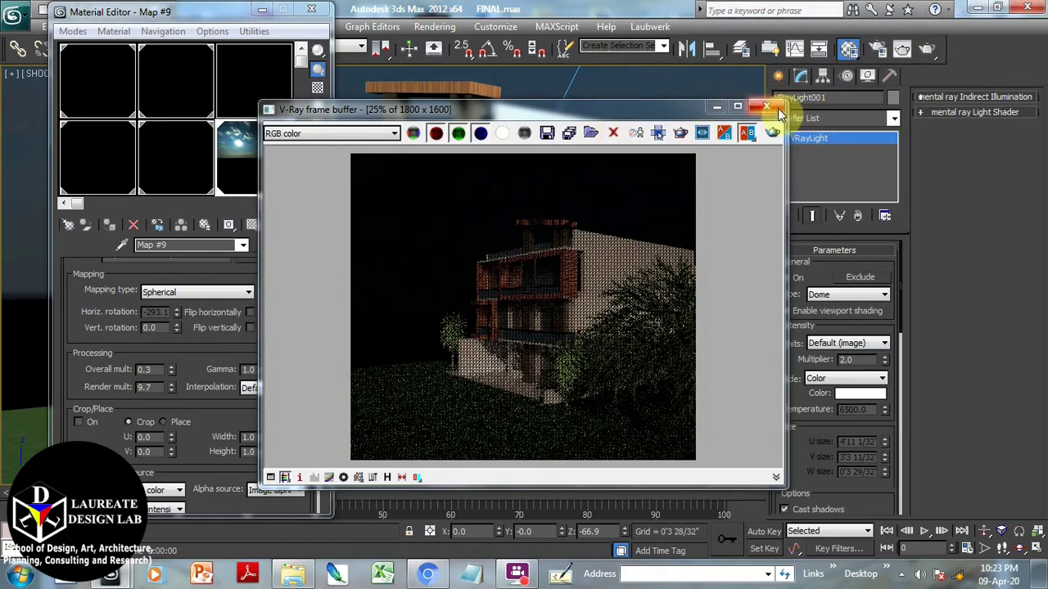
Select VRayLight001 by name and set its intensity multiplier to 4.0.
left_click_drag(225, 14, 205, 95)
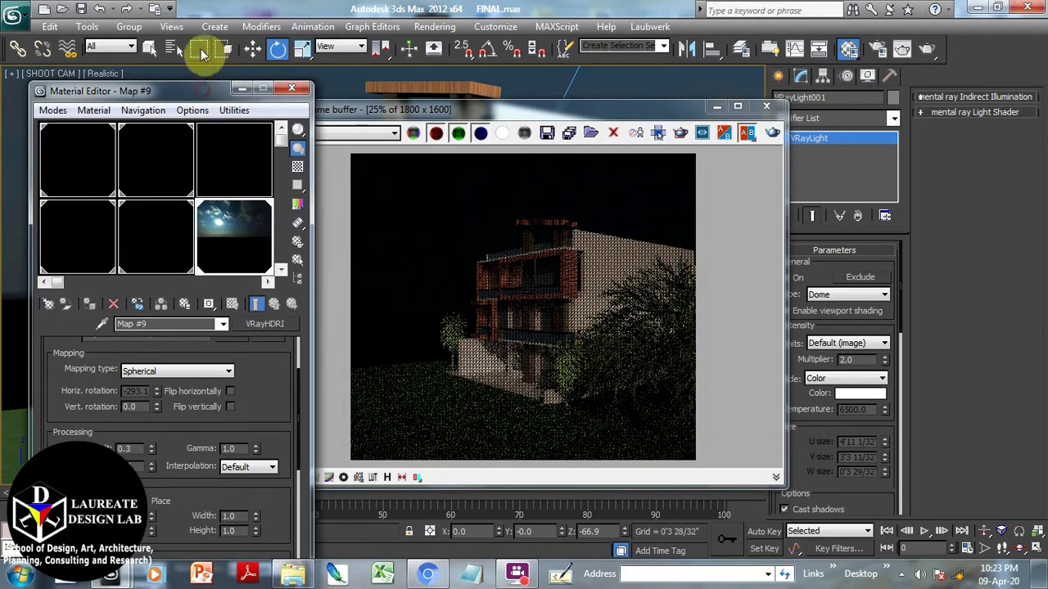
left_click(175, 47)
double_click(633, 169)
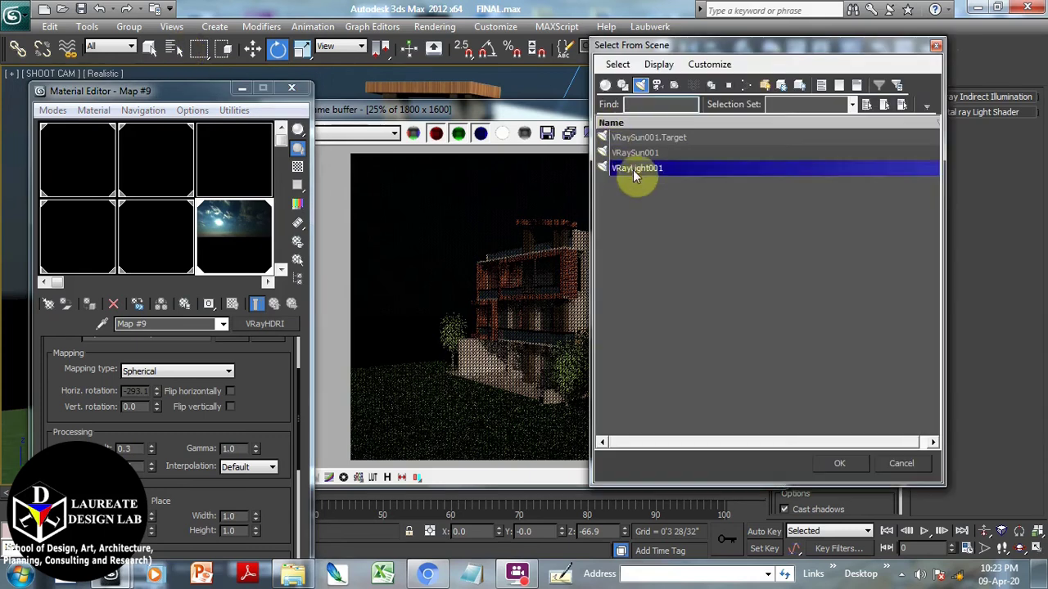
double_click(845, 360)
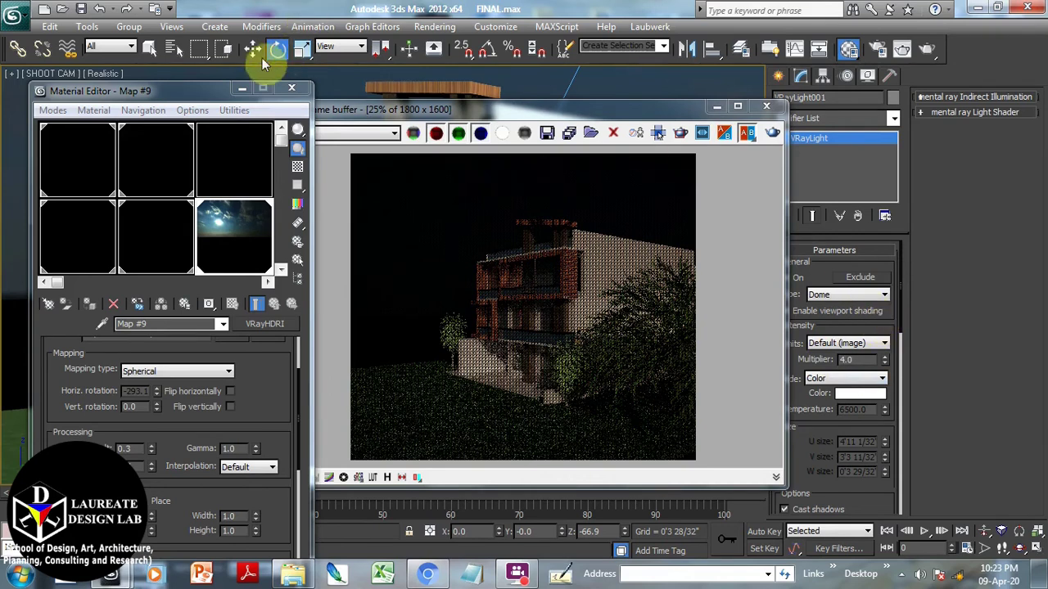
left_click(175, 48)
Select VRaySun001, move the V-Ray frame buffer left, and test-render until the light cache merges.
double_click(660, 154)
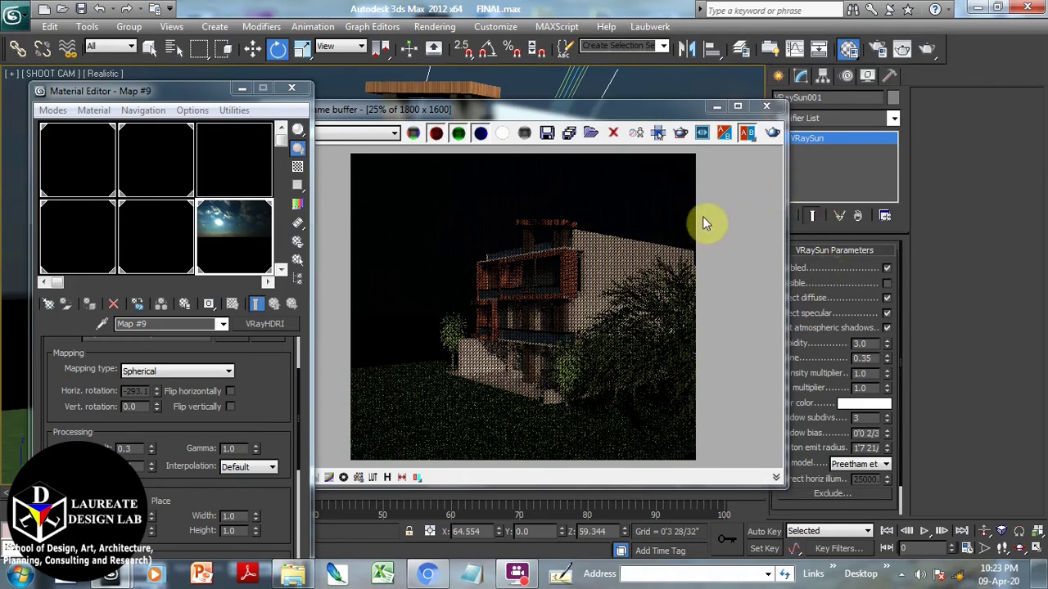
left_click(614, 114)
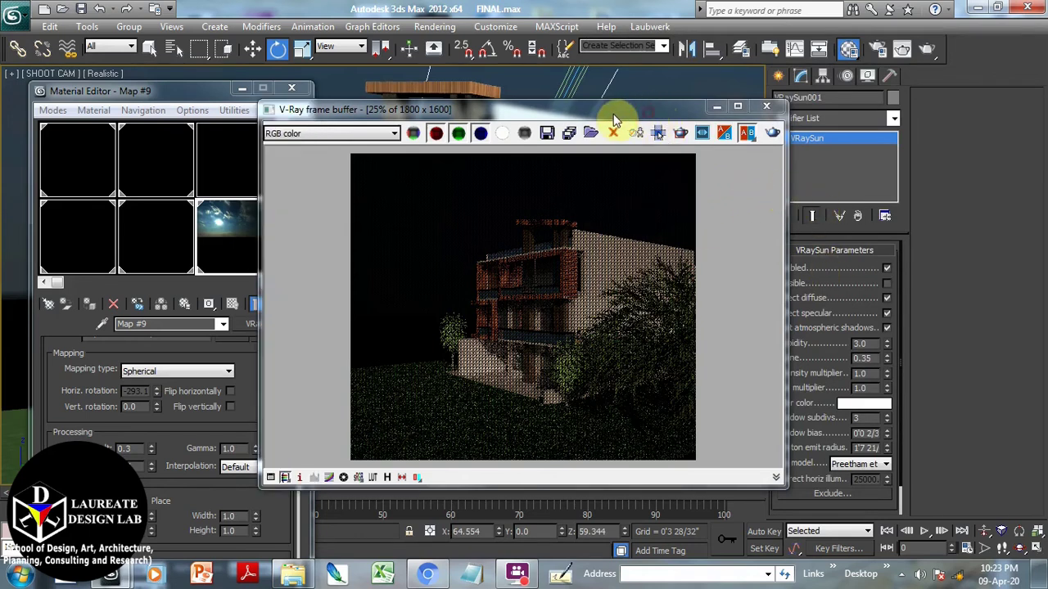
left_click_drag(616, 117, 524, 118)
left_click(927, 50)
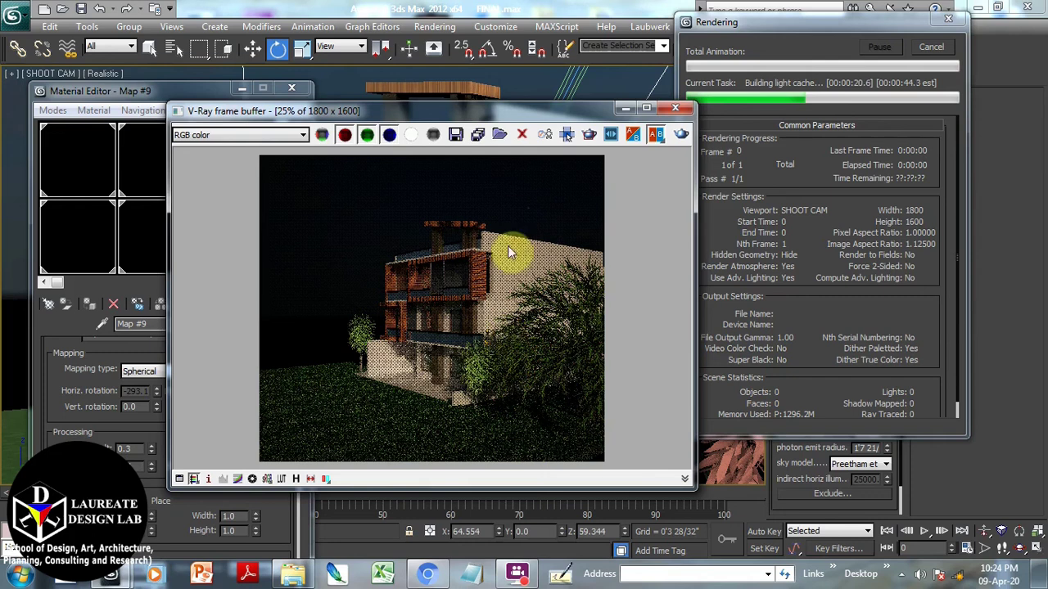
left_click(932, 49)
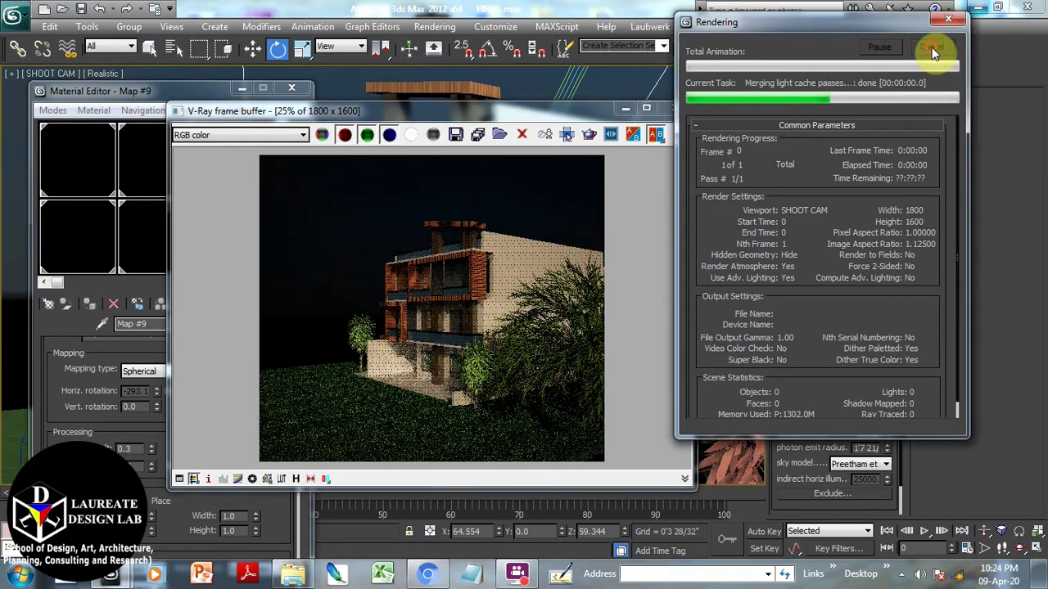
Set VRaySun intensity multiplier 3.0 and size multiplier 5.0, then test-render the scene.
left_click(189, 93)
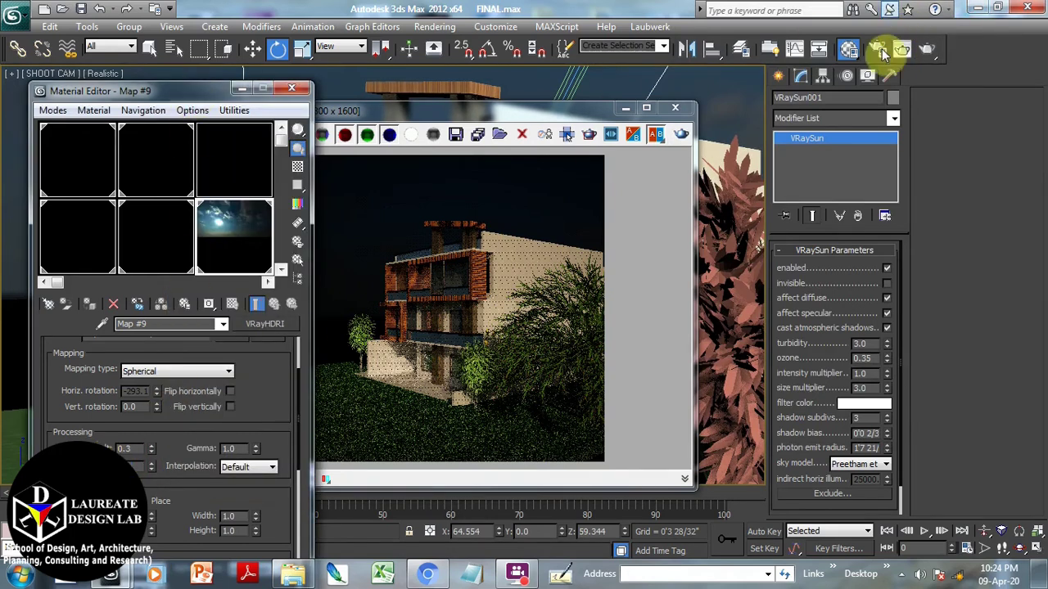
left_click(927, 49)
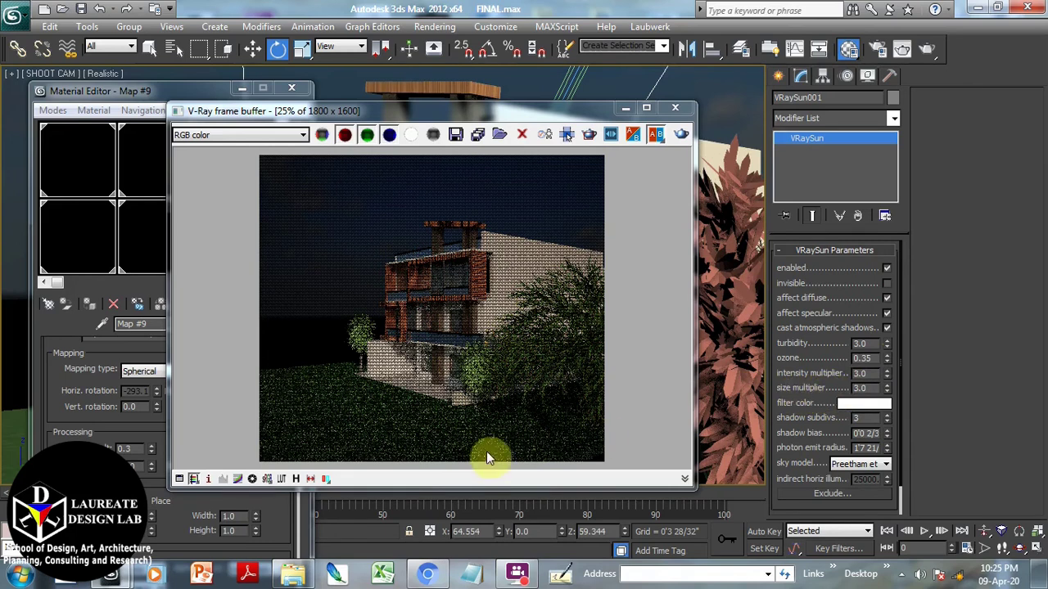
left_click(859, 388)
type("50")
key("Return")
left_click(931, 51)
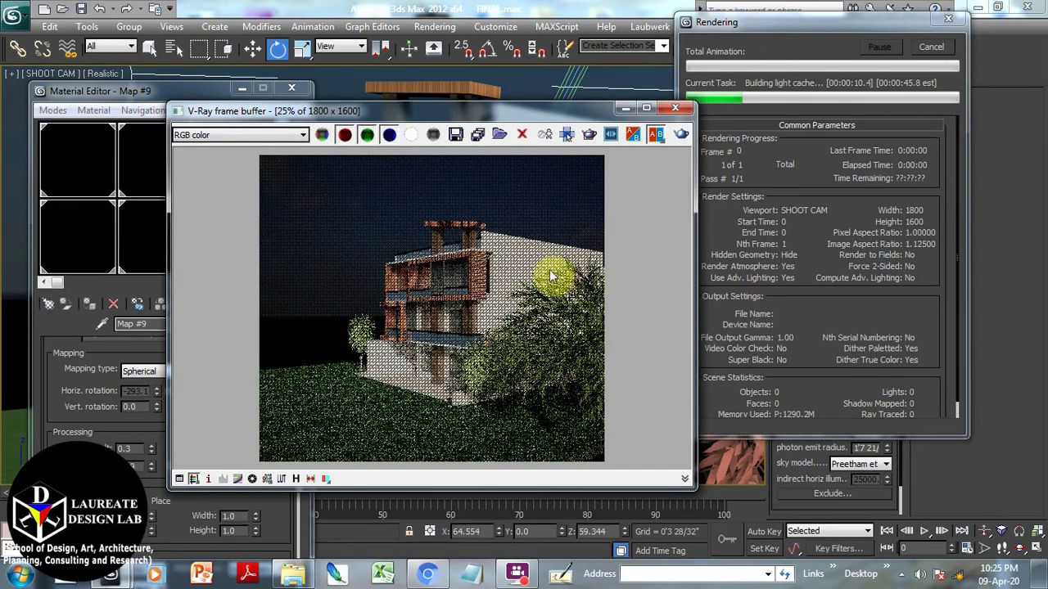
left_click(931, 47)
left_click(435, 26)
left_click(459, 63)
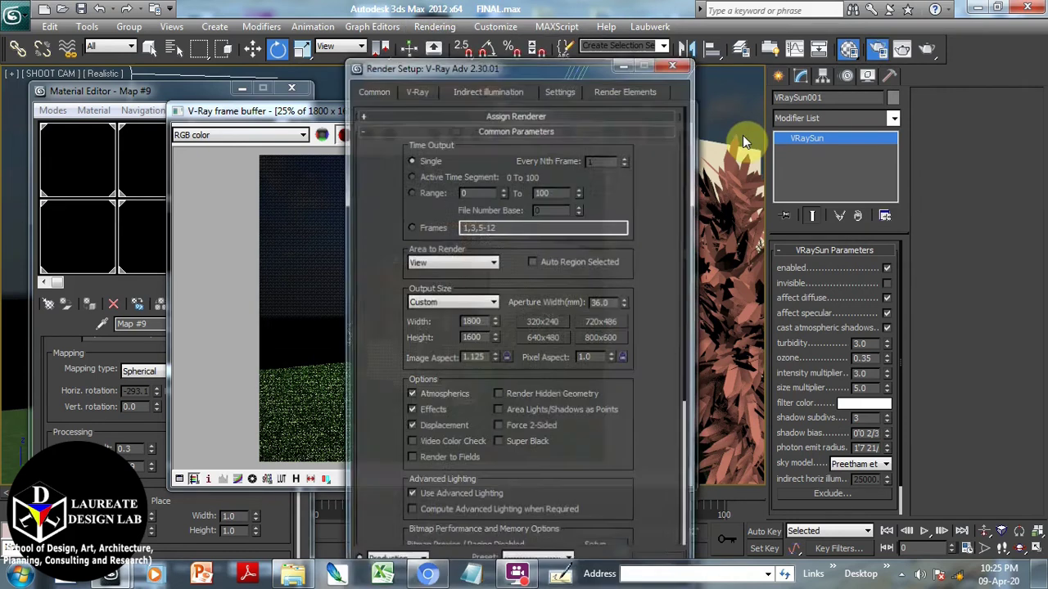
Place Render Setup beside the render and review V-Ray Frame buffer and Global switches.
left_click_drag(504, 71, 606, 25)
left_click(519, 48)
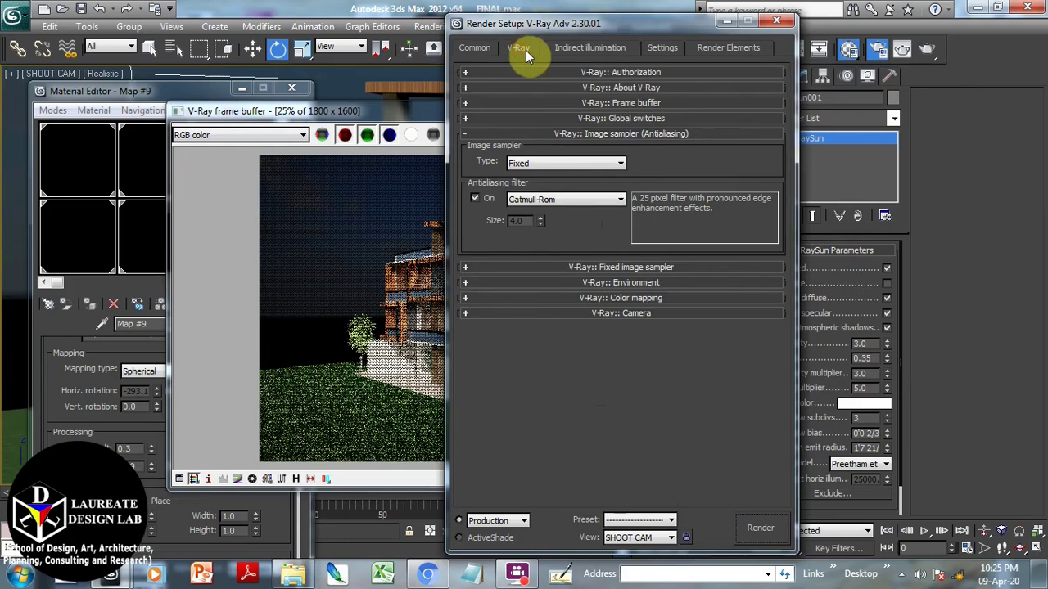
left_click(642, 102)
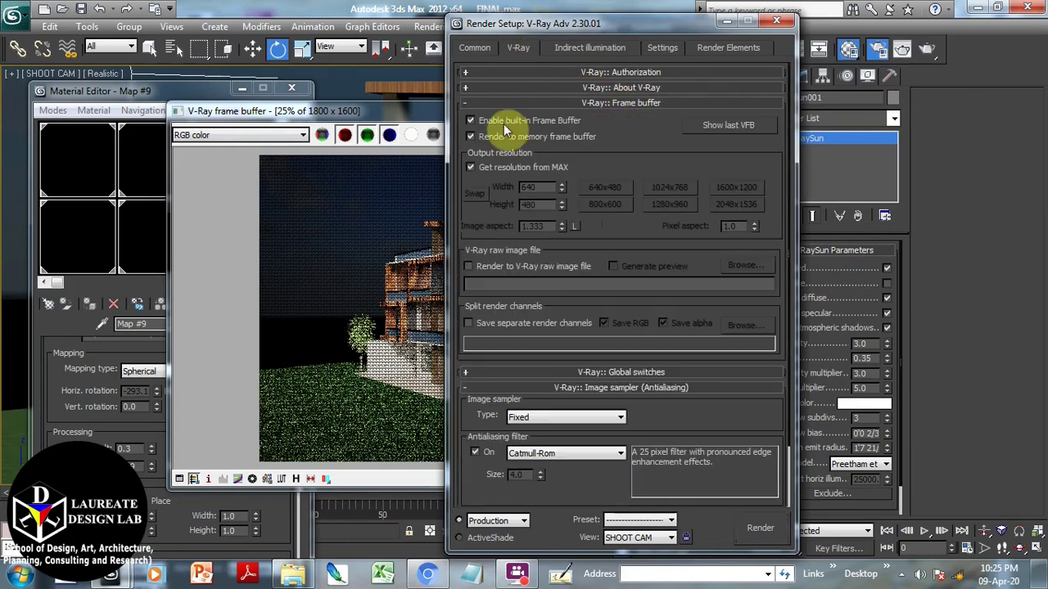
left_click(612, 103)
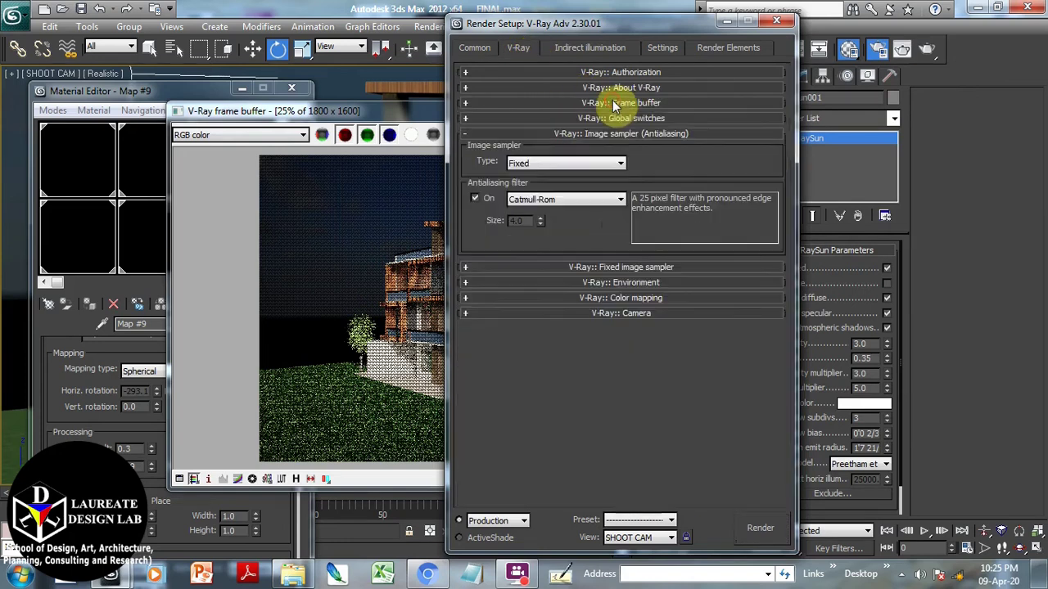
left_click(612, 117)
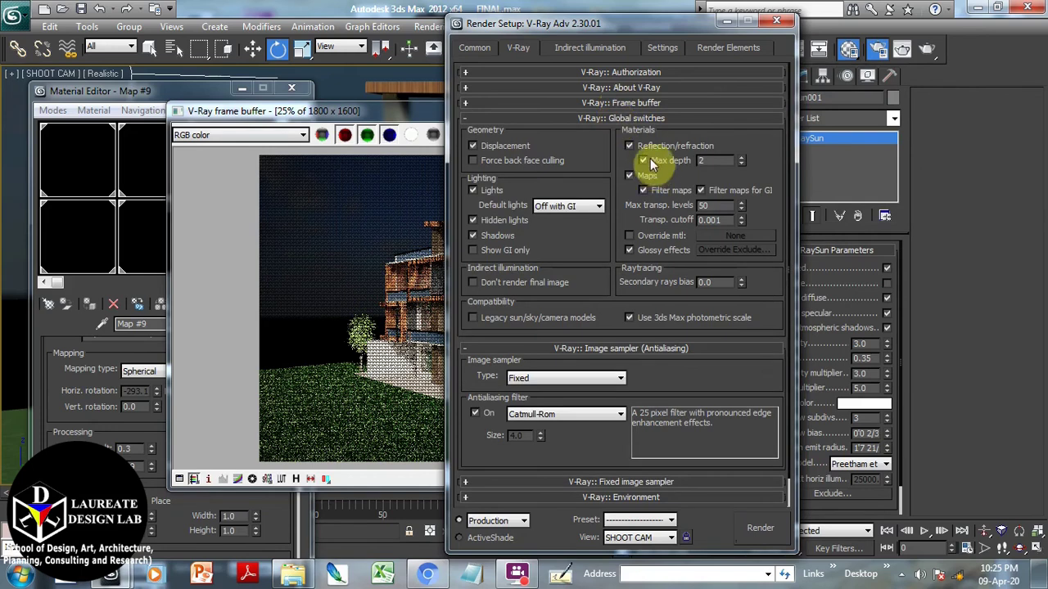
left_click(637, 119)
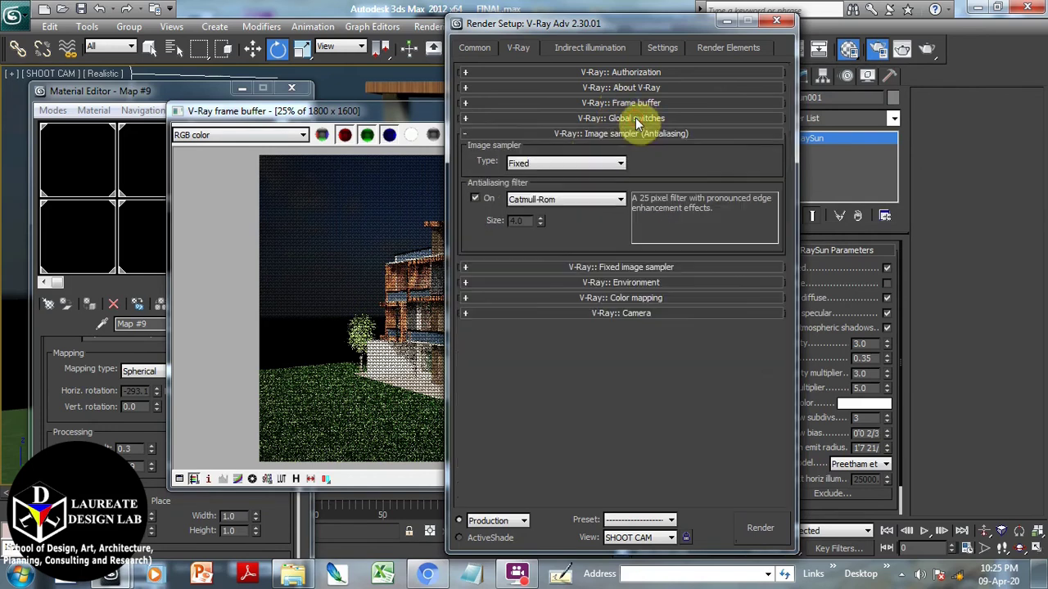
Set the image sampler type to Adaptive DMC, keeping the Catmull-Rom antialiasing filter.
left_click(543, 164)
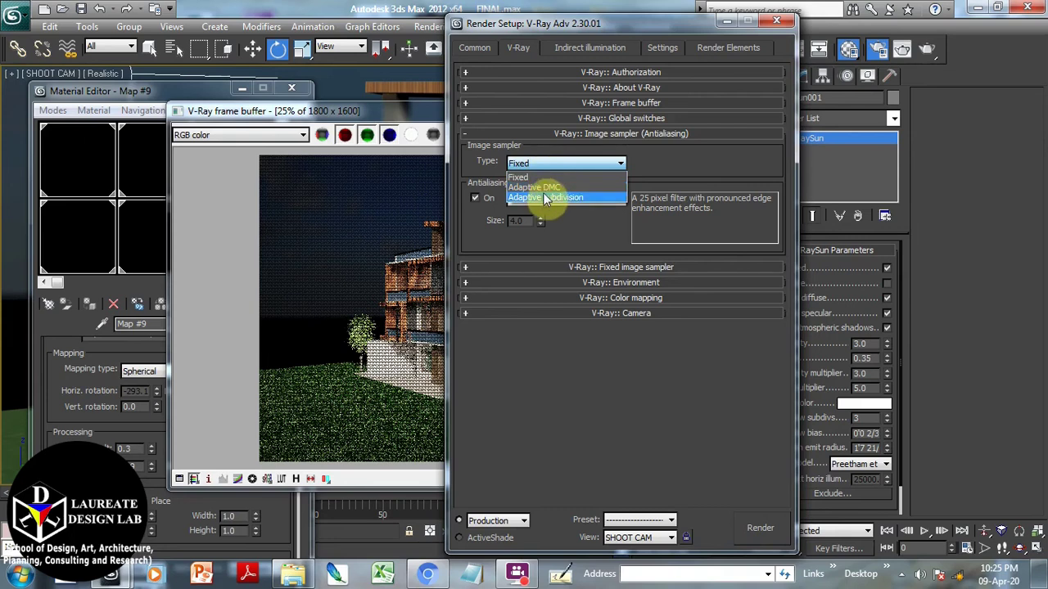
left_click(545, 189)
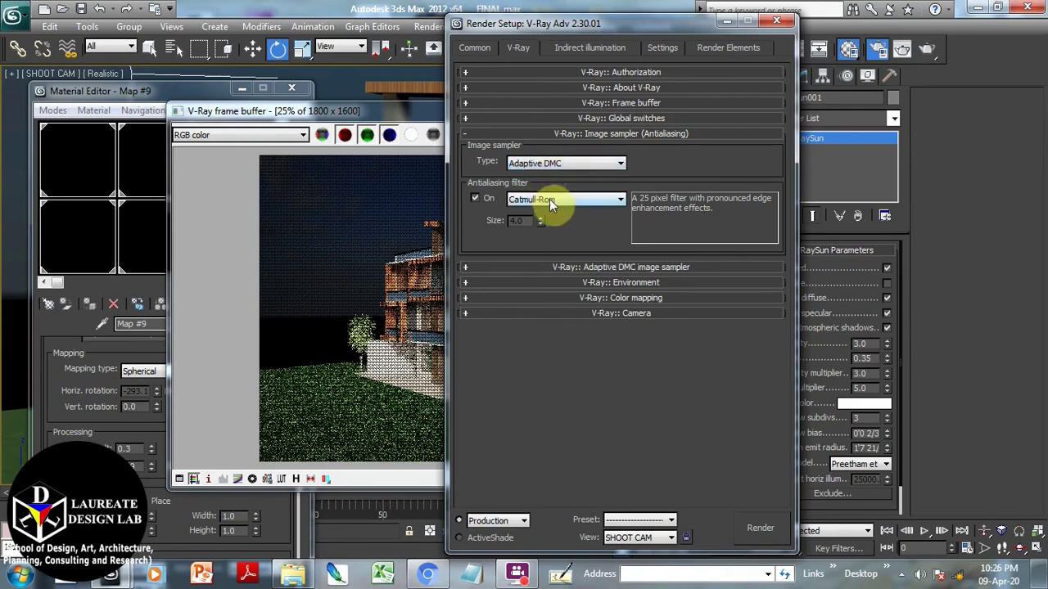
left_click(532, 203)
left_click(530, 202)
left_click(518, 133)
Review Environment, keep Exponential color mapping, and show the Indirect illumination settings.
left_click(624, 164)
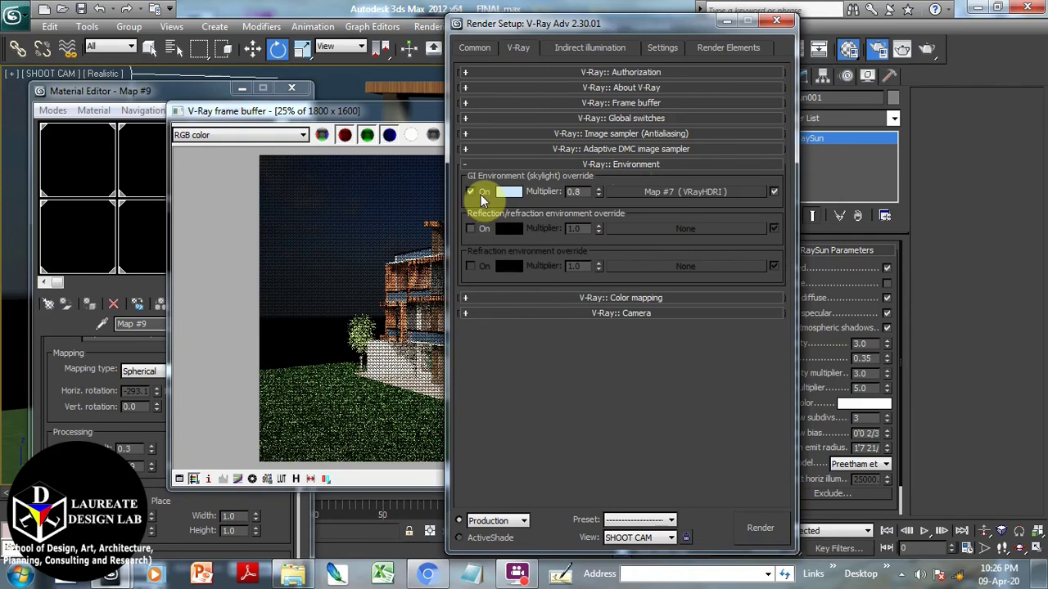
left_click(582, 165)
left_click(608, 179)
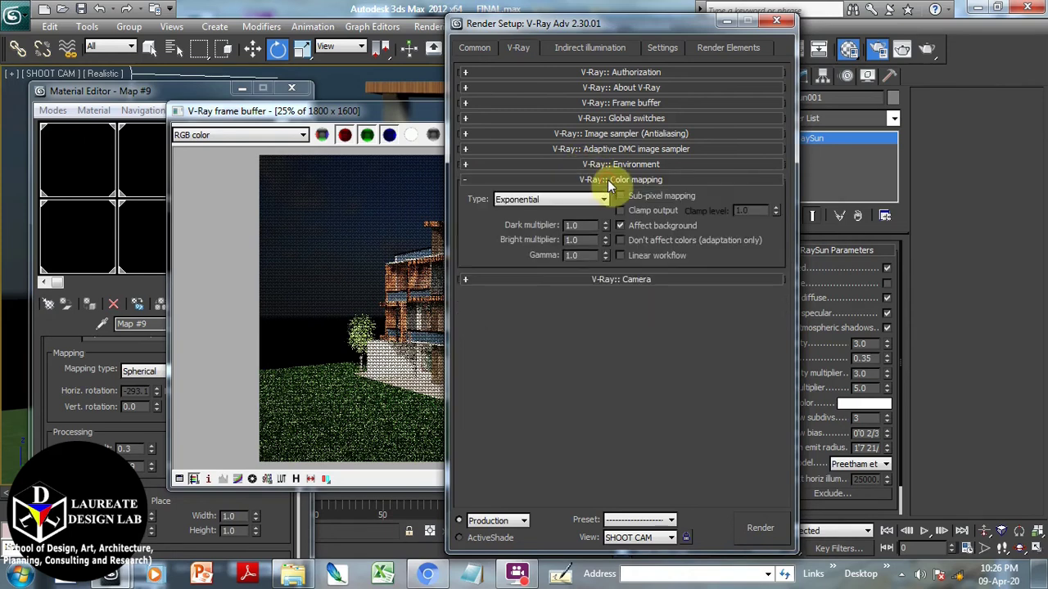
left_click(600, 199)
left_click(569, 197)
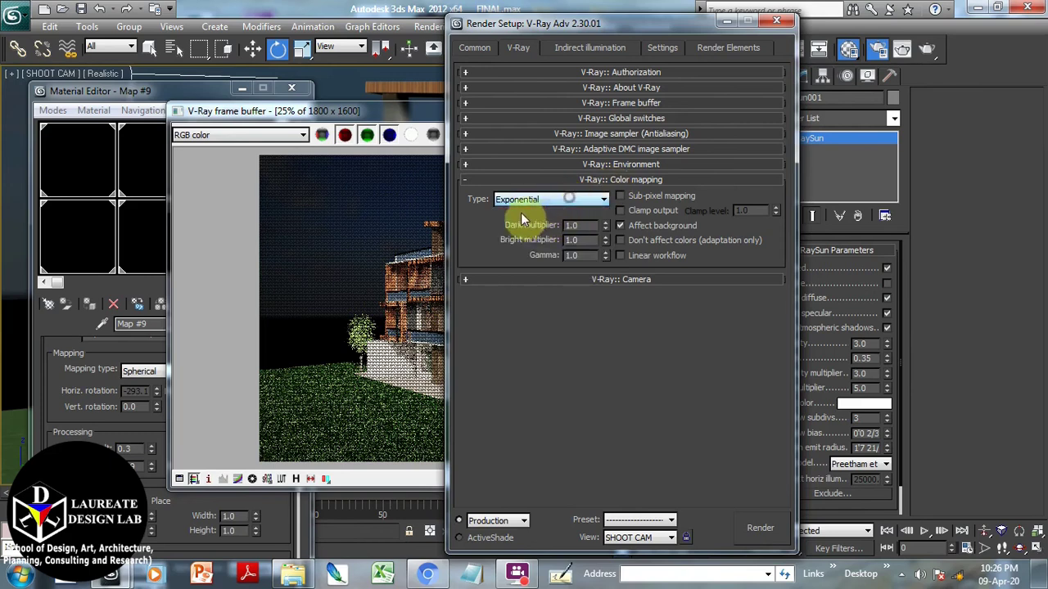
left_click(629, 178)
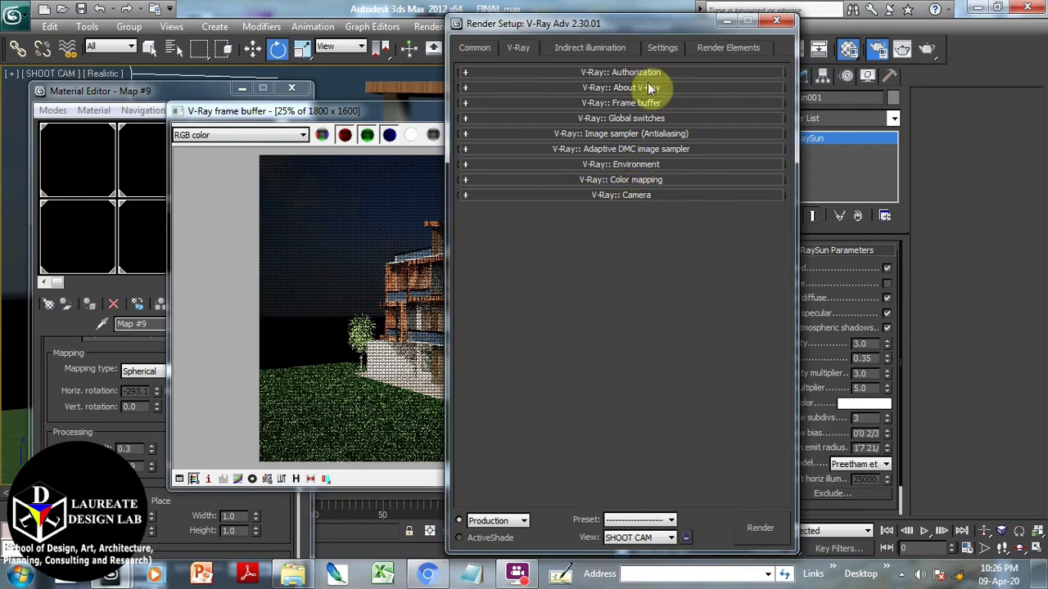
left_click(603, 49)
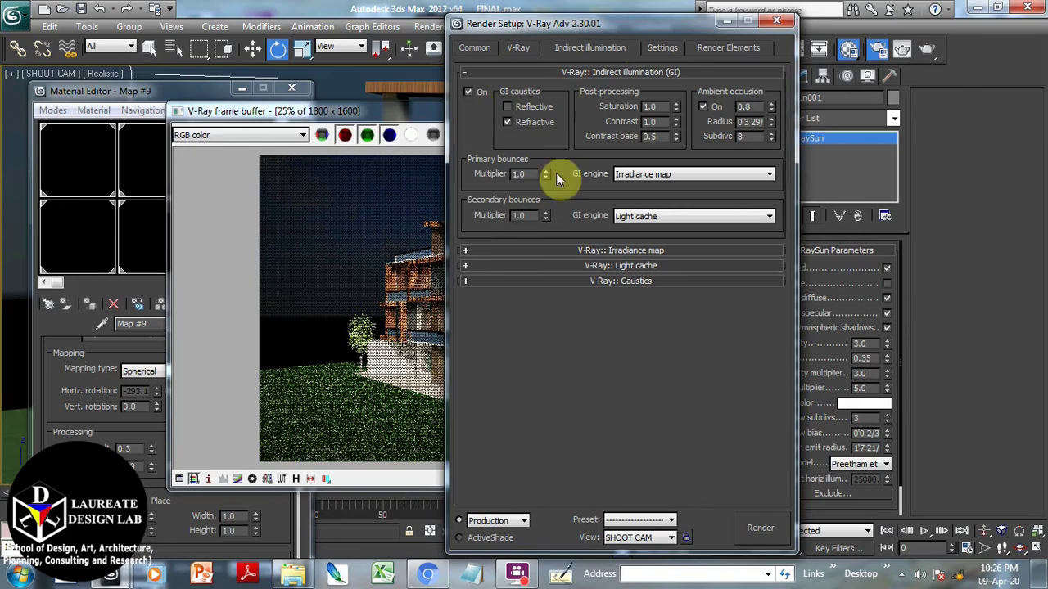
Set the irradiance map preset to Very low.
left_click(627, 250)
left_click(645, 100)
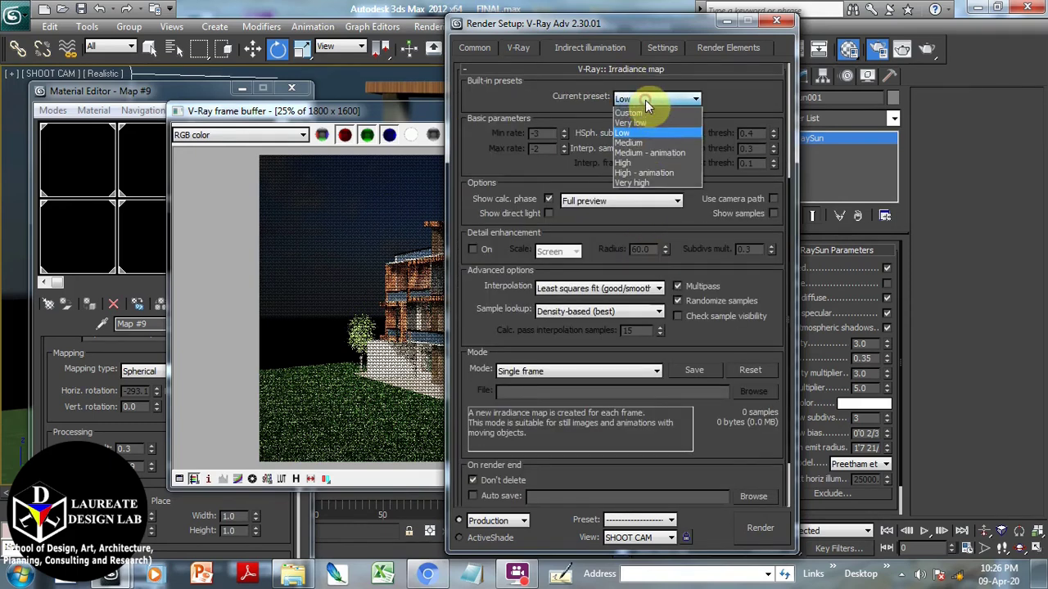
left_click(646, 119)
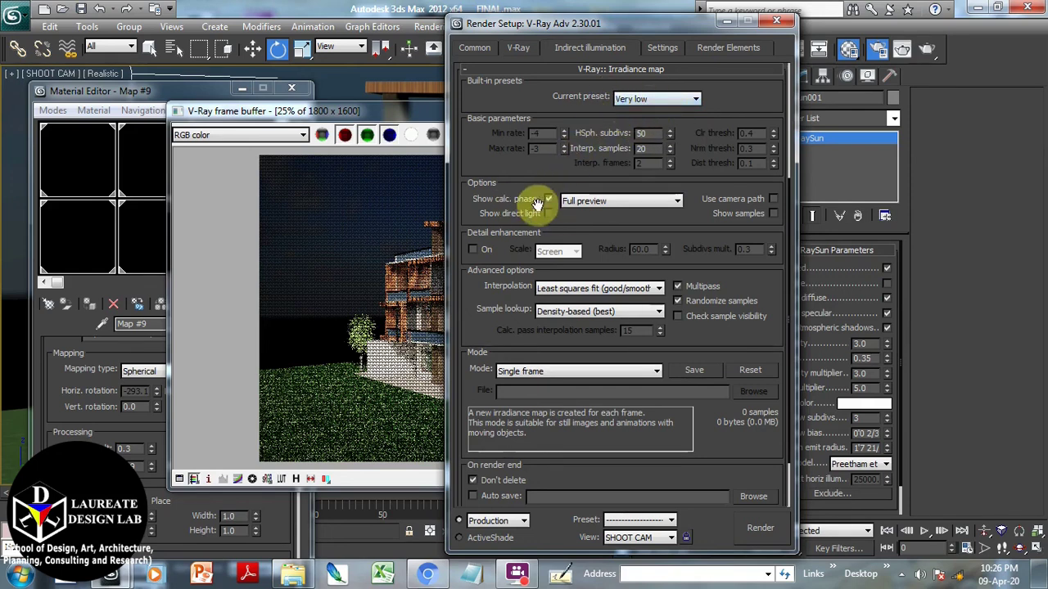
left_click(625, 69)
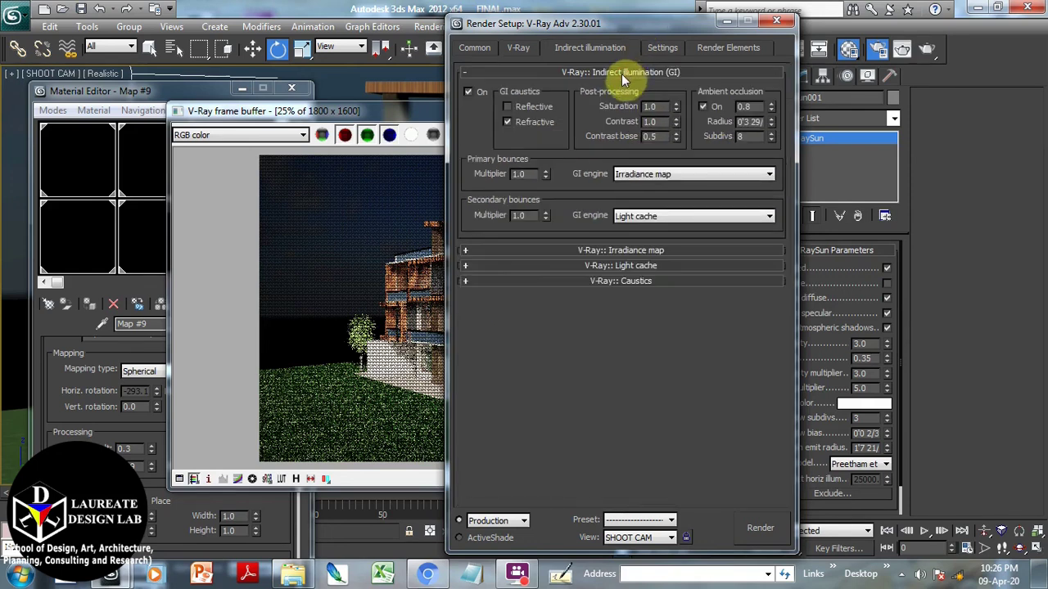
Keep Light cache as secondary bounces with subdivs lowered to 600, check Settings, and close Render Setup.
left_click(648, 217)
left_click(651, 262)
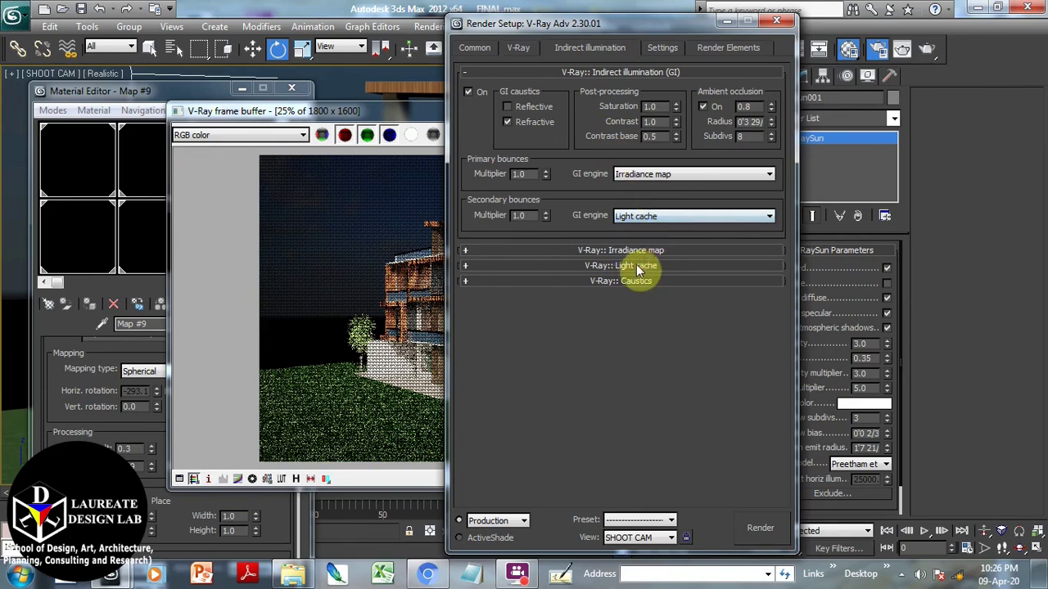
left_click(635, 267)
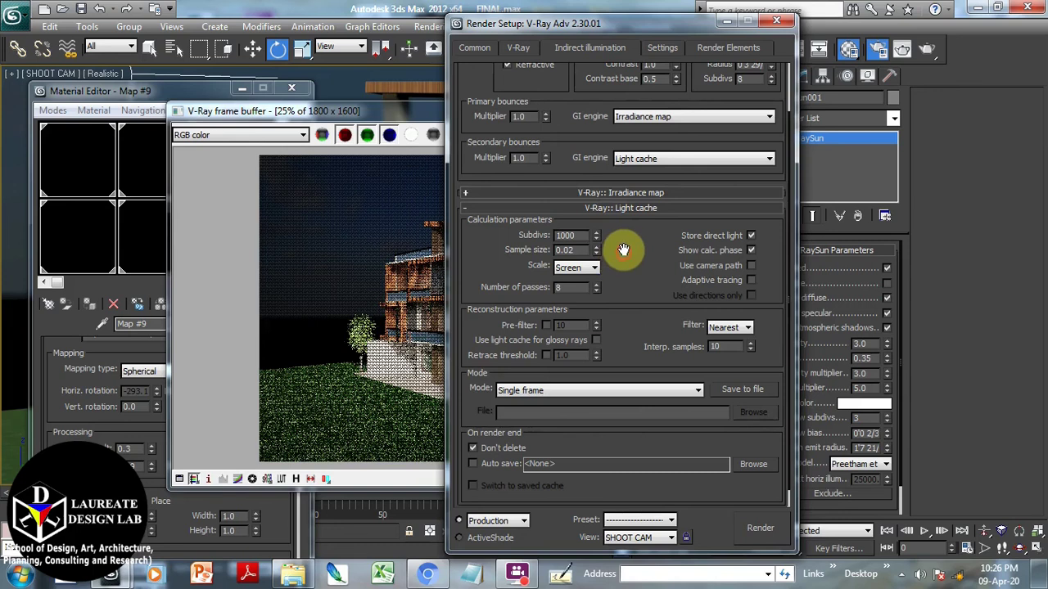
scroll(620, 246, "down", 1)
left_click_drag(584, 216, 502, 217)
type("600")
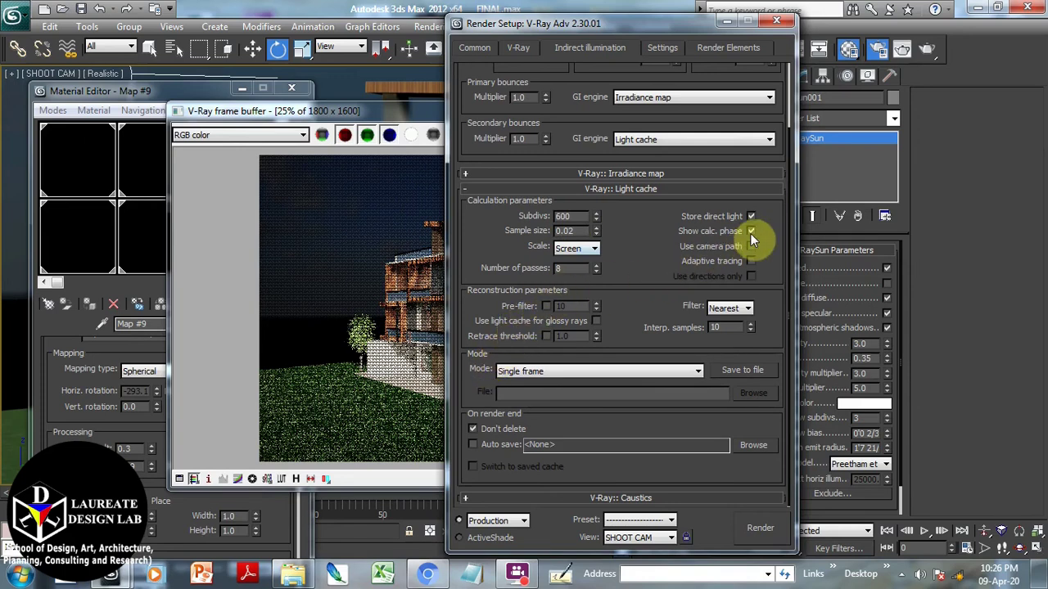
left_click(609, 190)
left_click(661, 48)
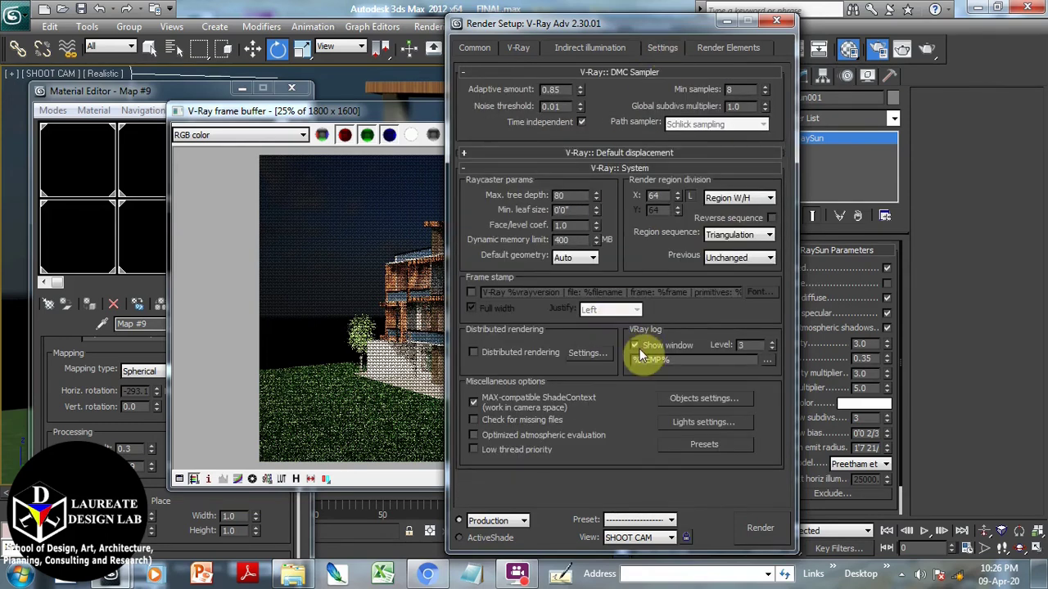
left_click(776, 21)
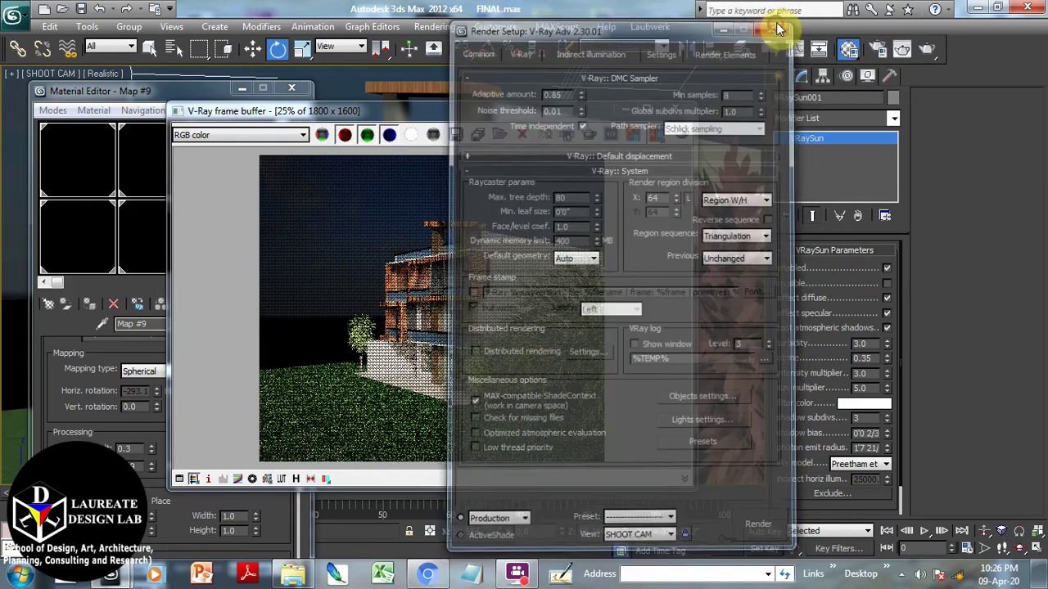
Test-render SHOOT CAM, stop it early, and Shift-drag the camera to start a copy.
left_click_drag(541, 118, 584, 92)
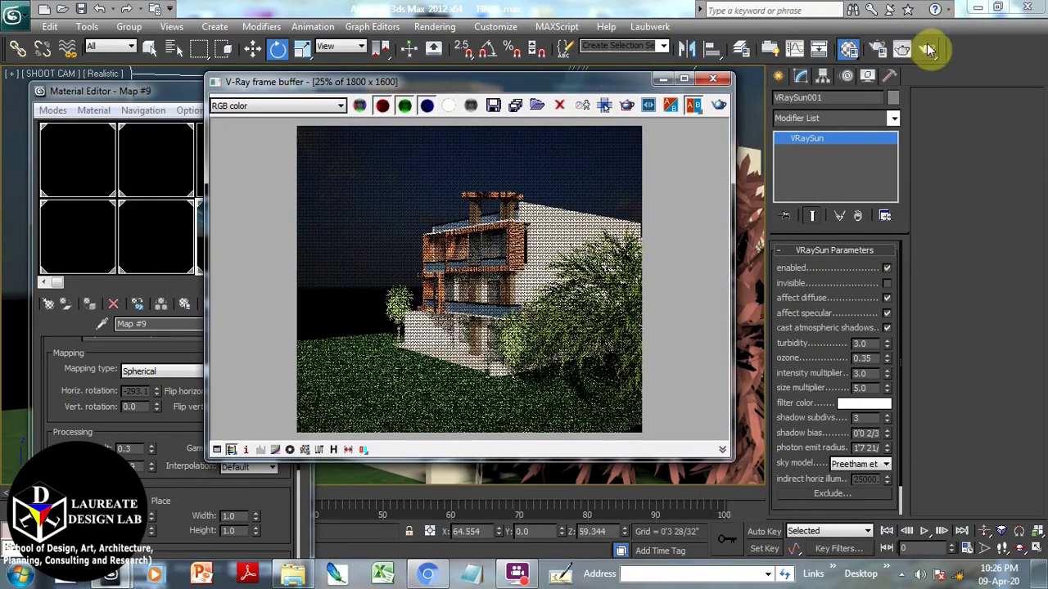
left_click(926, 46)
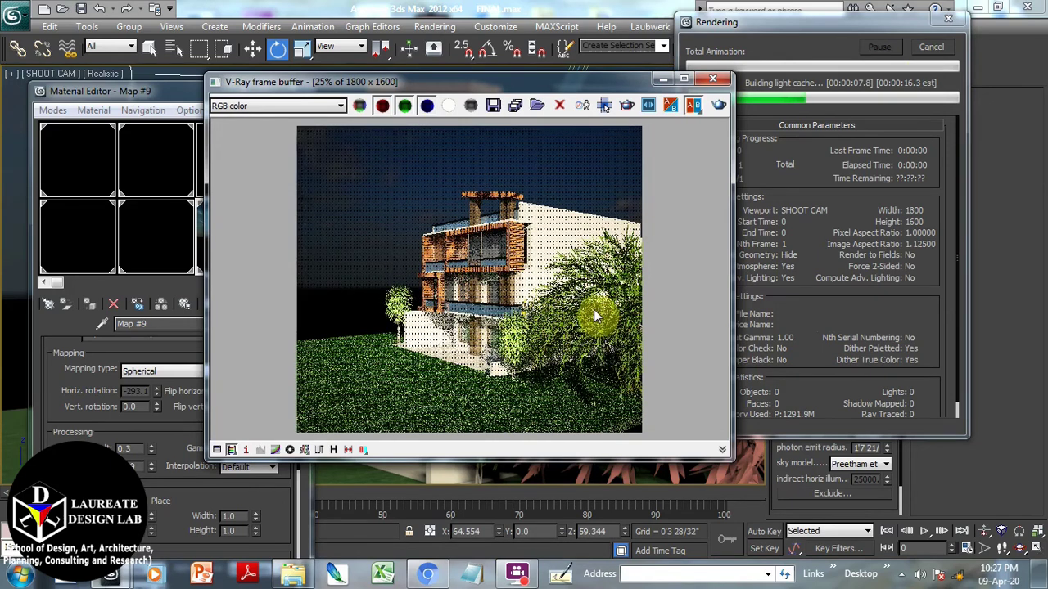
left_click(931, 47)
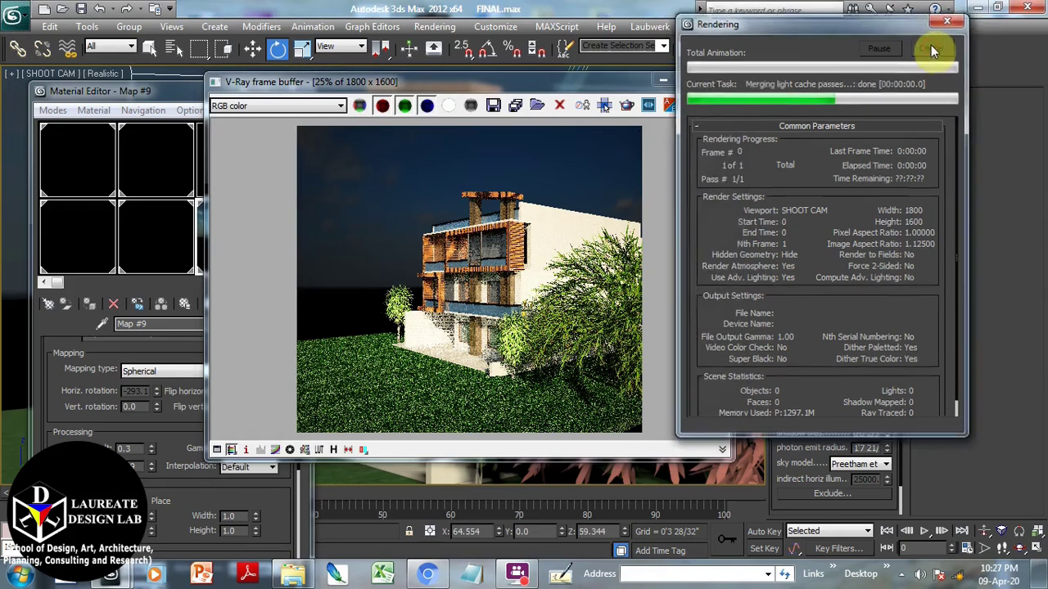
left_click_drag(613, 87, 725, 136)
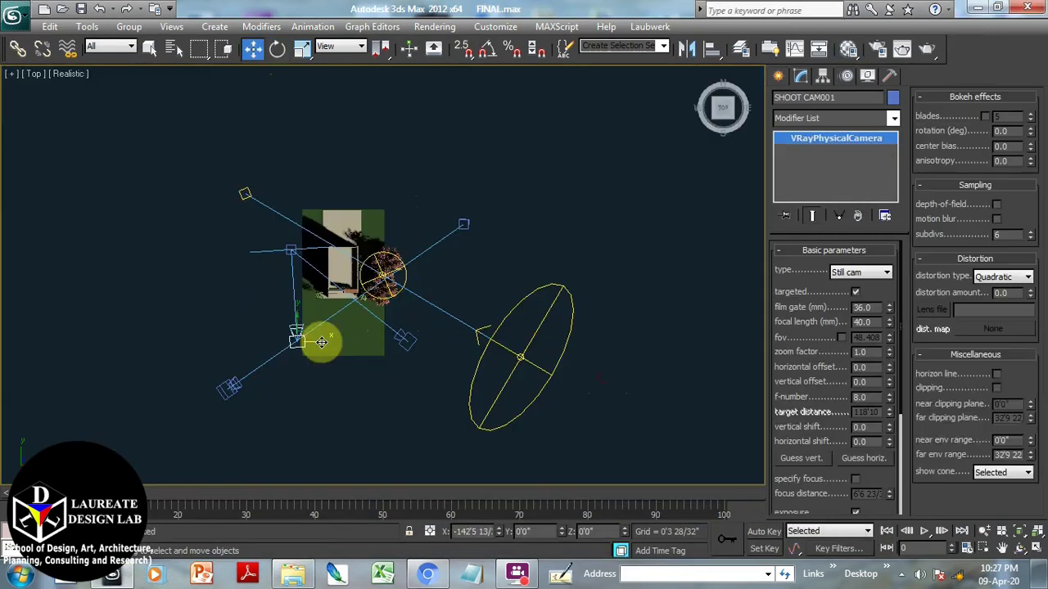
left_click_drag(316, 338, 231, 336)
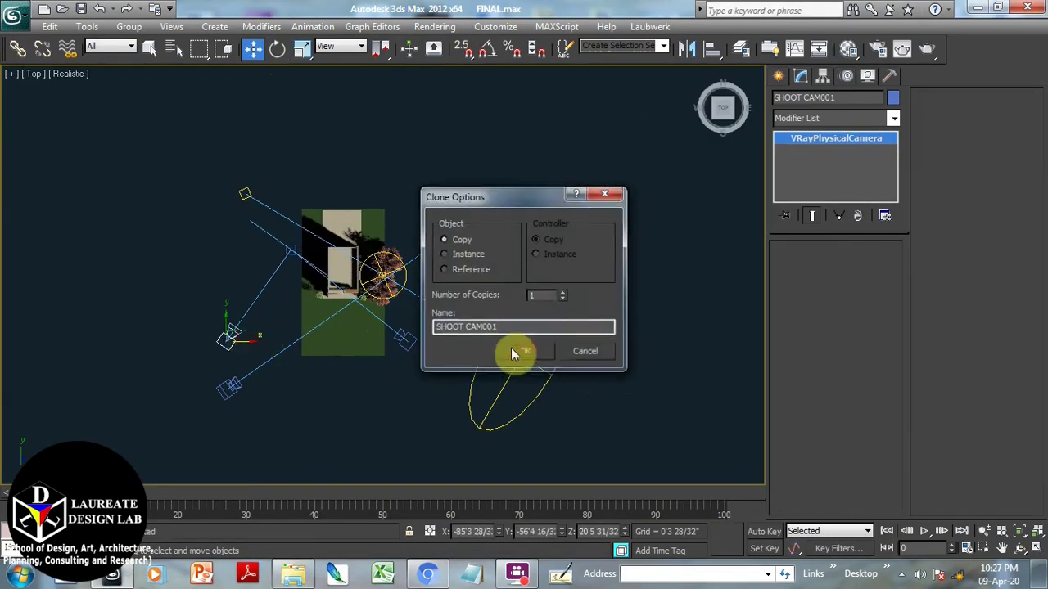
Create SHOOT CAM001, shift its target and body right onto the house, and view through it.
left_click(524, 351)
left_click(292, 249)
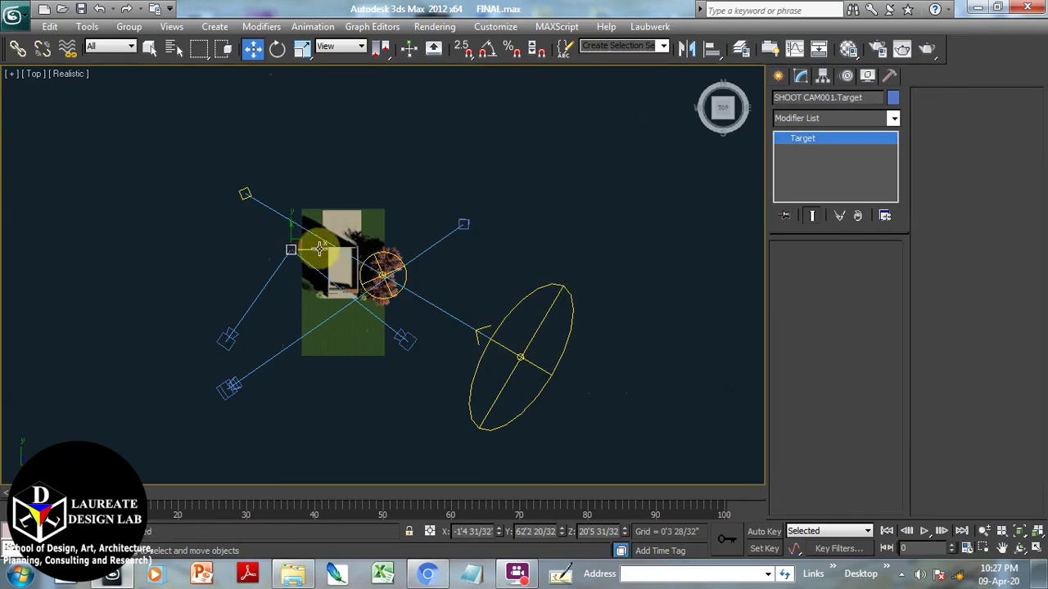
left_click_drag(319, 249, 393, 253)
left_click(232, 334)
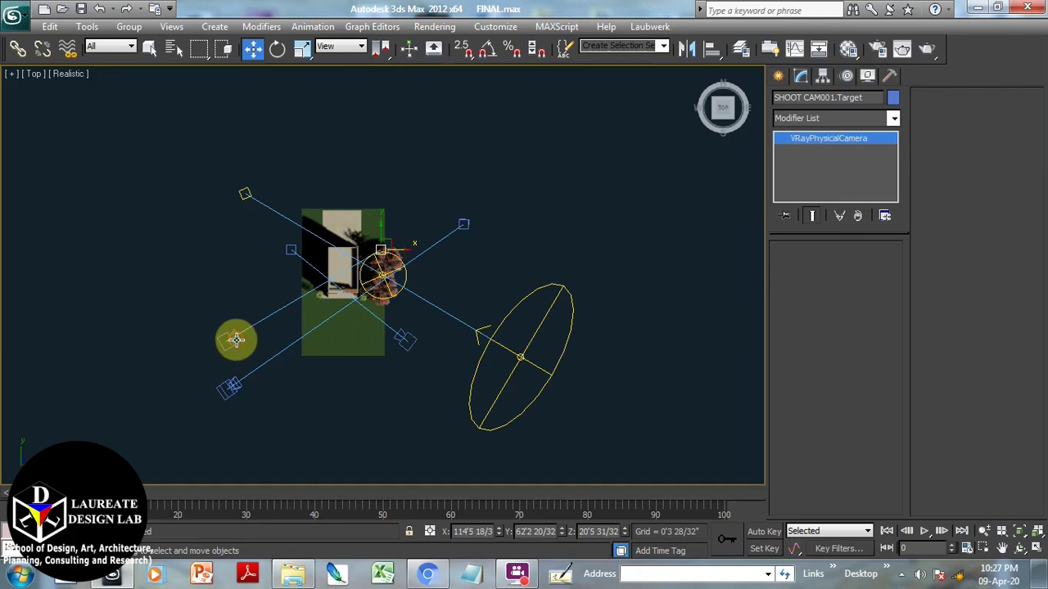
left_click_drag(237, 334, 327, 335)
key("c")
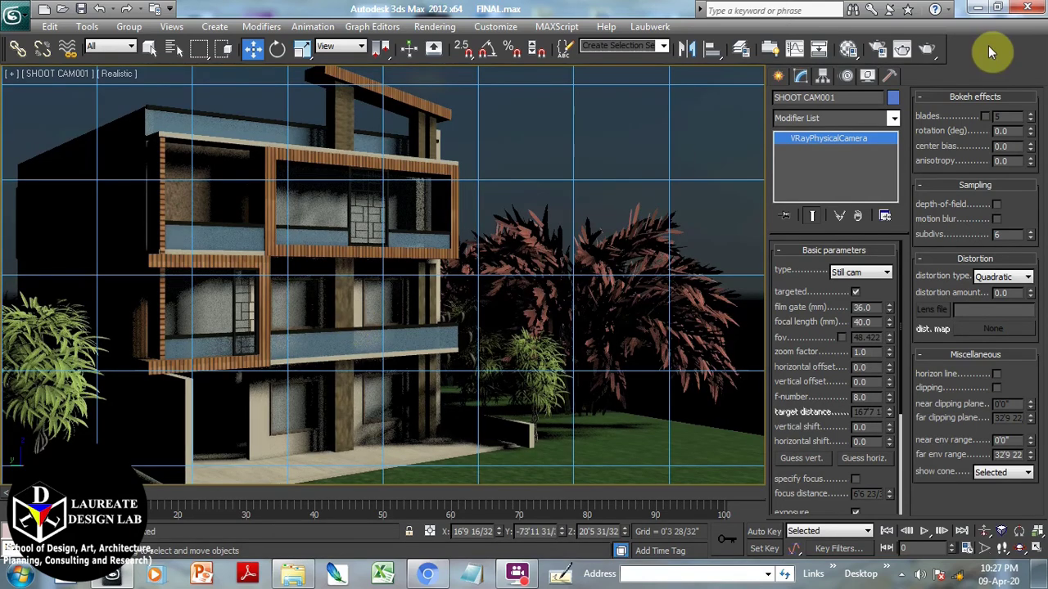
left_click(938, 49)
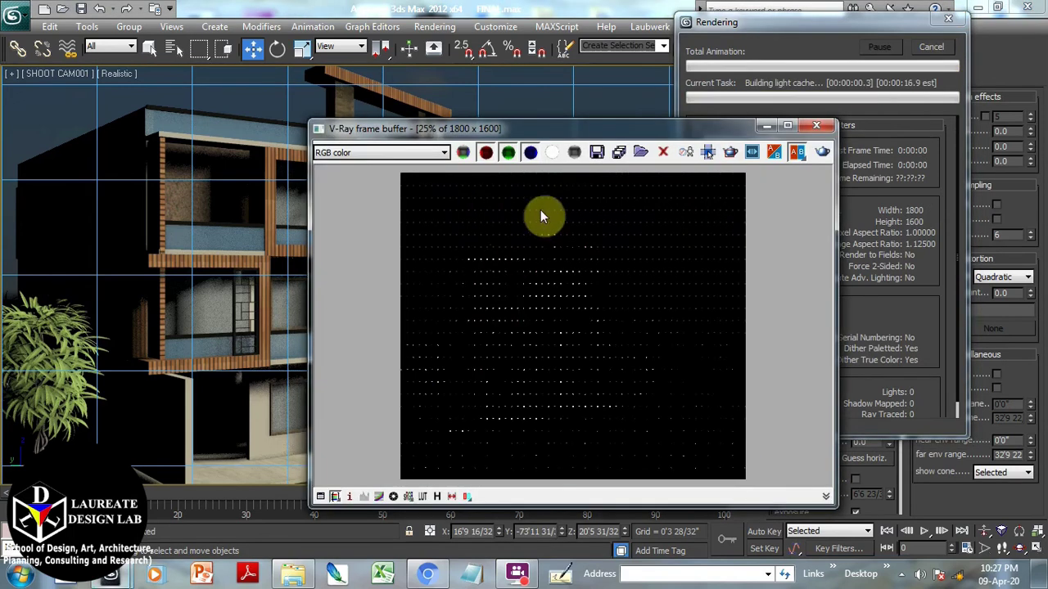
left_click_drag(557, 141, 409, 86)
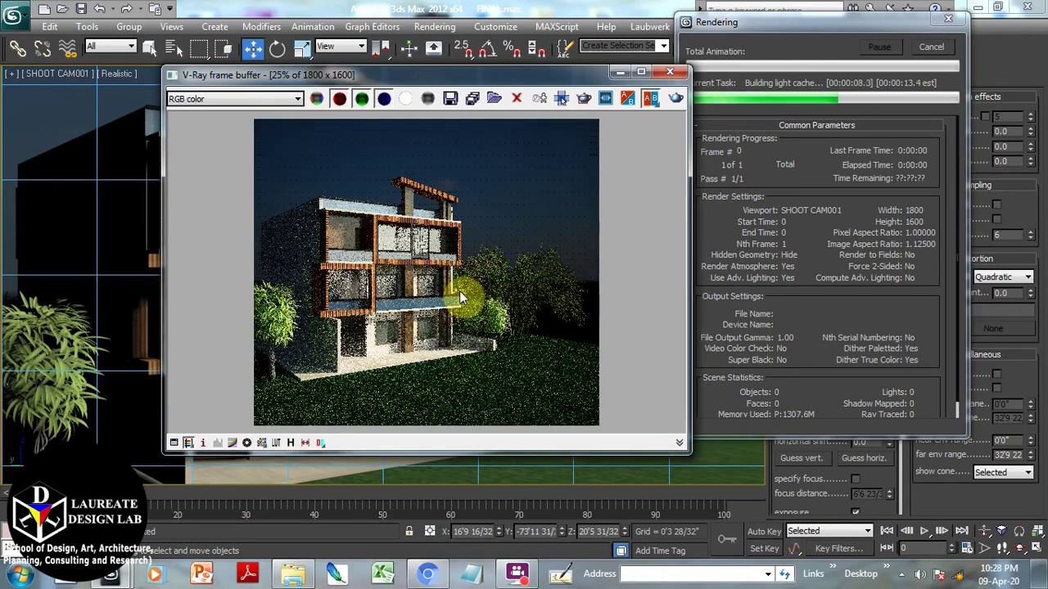
left_click(924, 49)
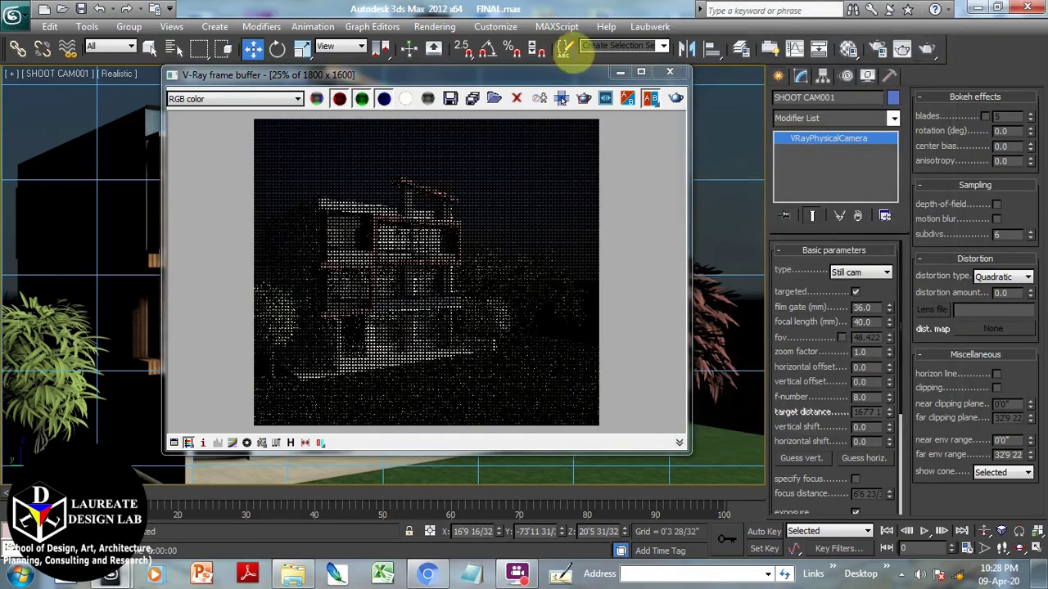
left_click_drag(562, 77, 600, 102)
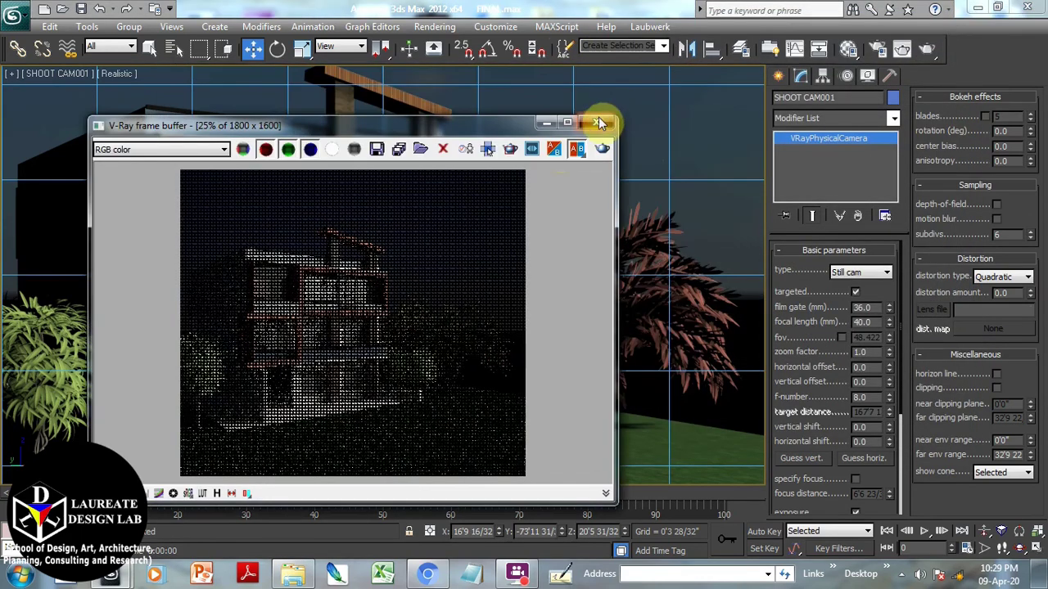
left_click(599, 122)
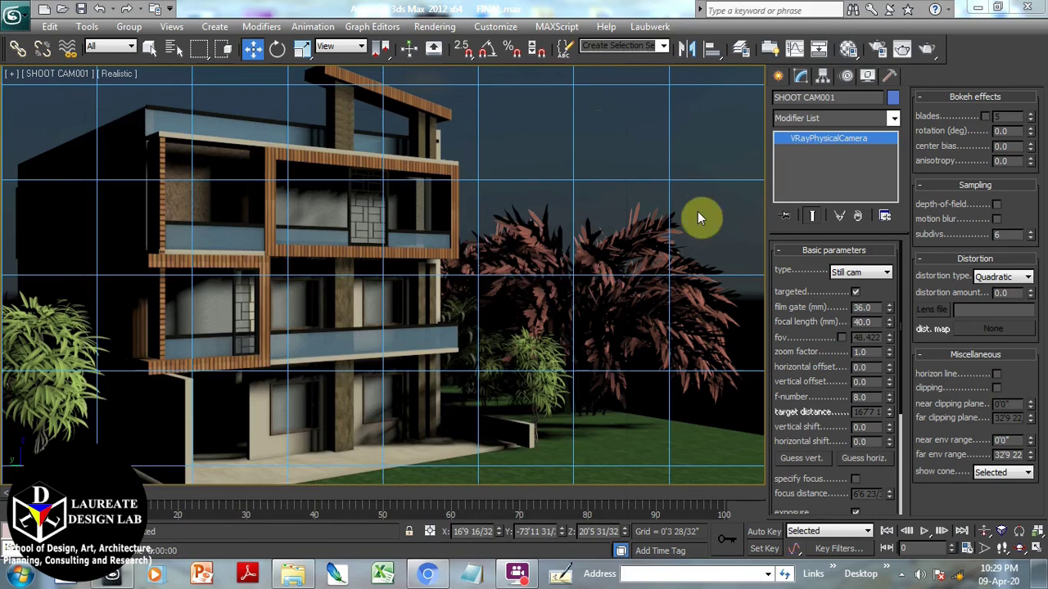
Orbit SHOOT CAM001 frontally, dolly in twice, and pan so the house sits centred and larger.
left_click(1019, 548)
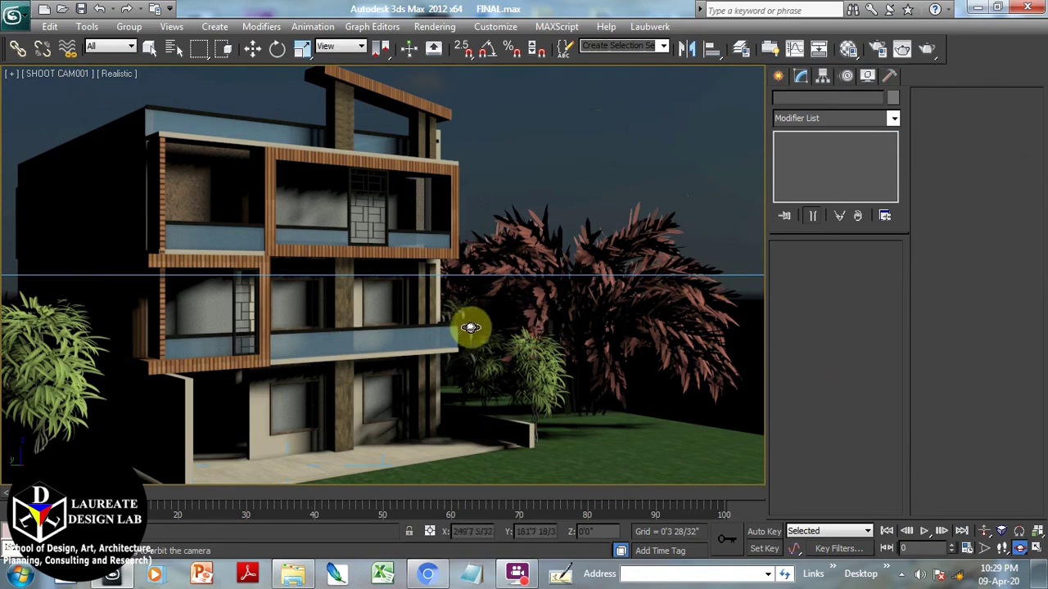
left_click_drag(393, 301, 584, 226)
left_click(984, 532)
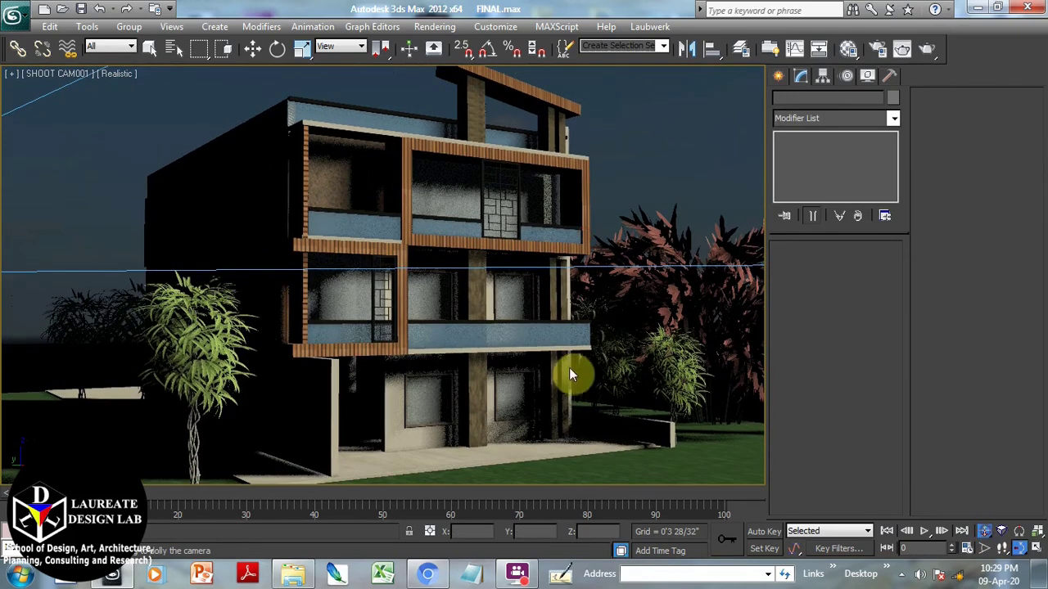
left_click_drag(562, 361, 563, 358)
left_click(1019, 548)
left_click_drag(652, 365, 655, 362)
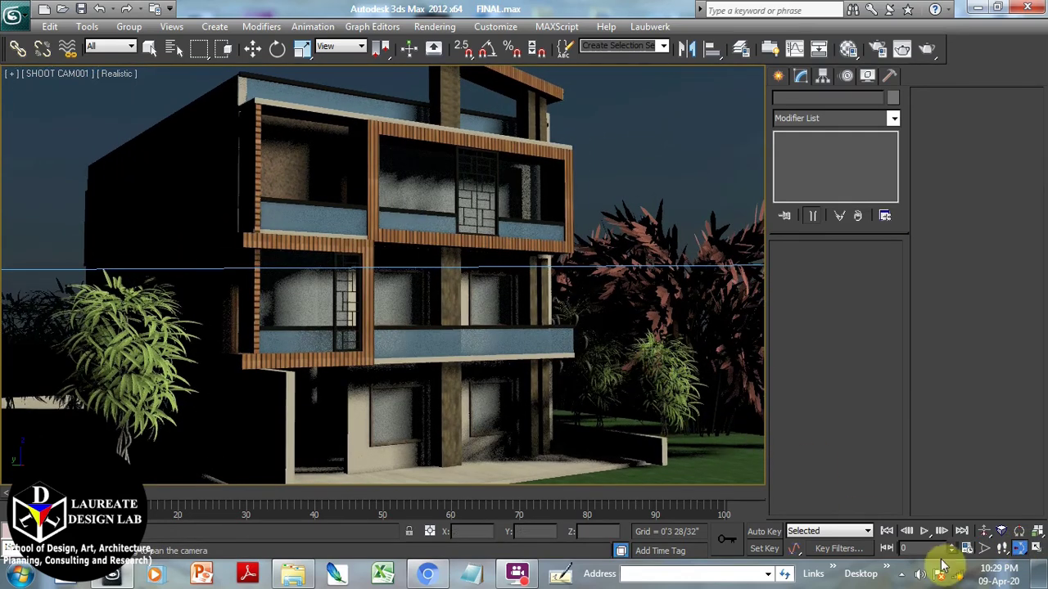
left_click(984, 530)
left_click_drag(571, 374, 577, 371)
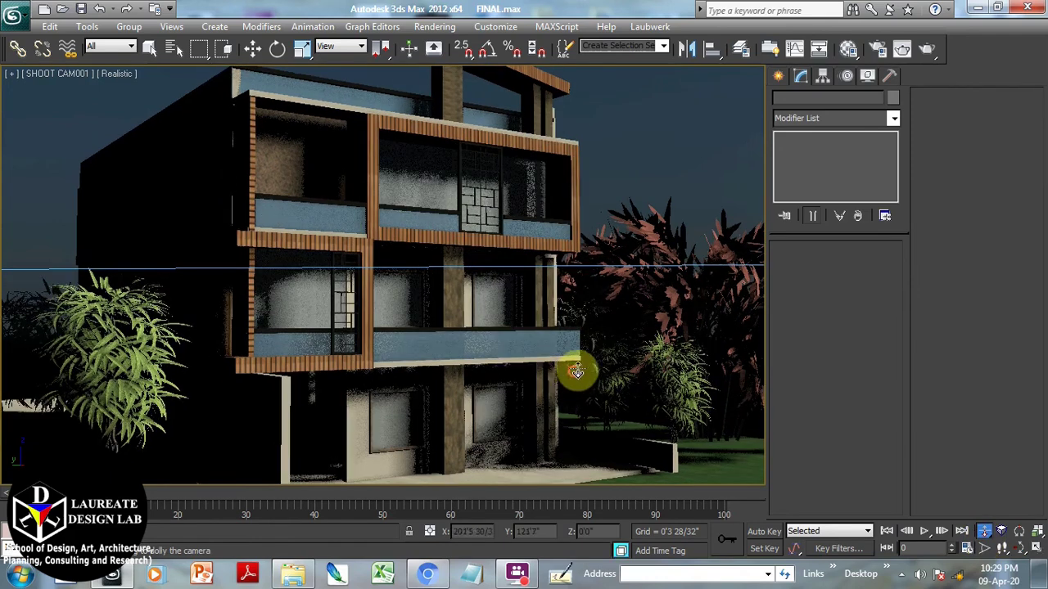
Render the reframed SHOOT CAM001 view of the house and stop the render after the preview.
left_click(927, 49)
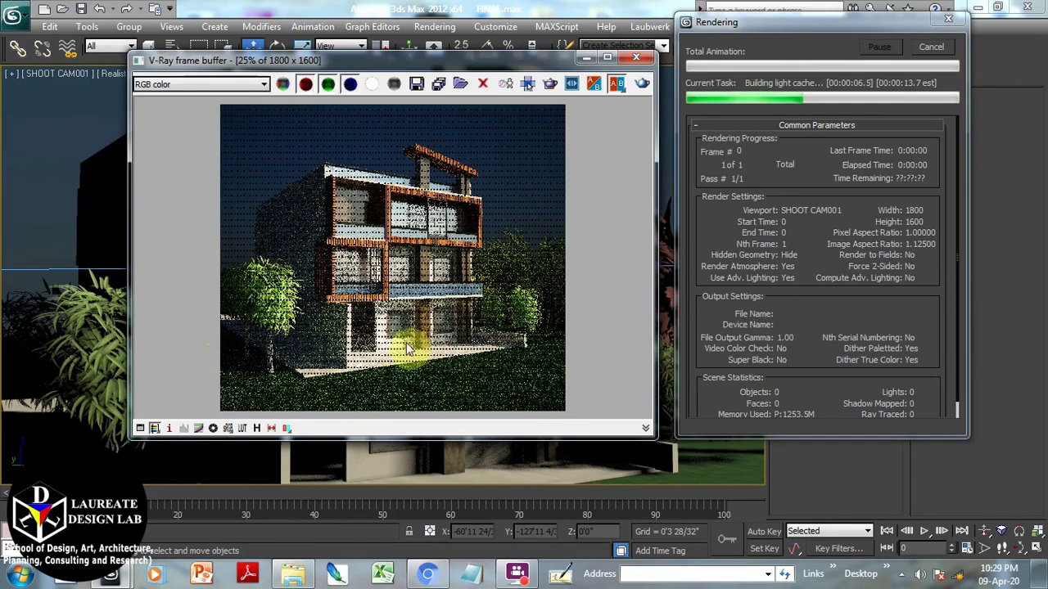
left_click(939, 47)
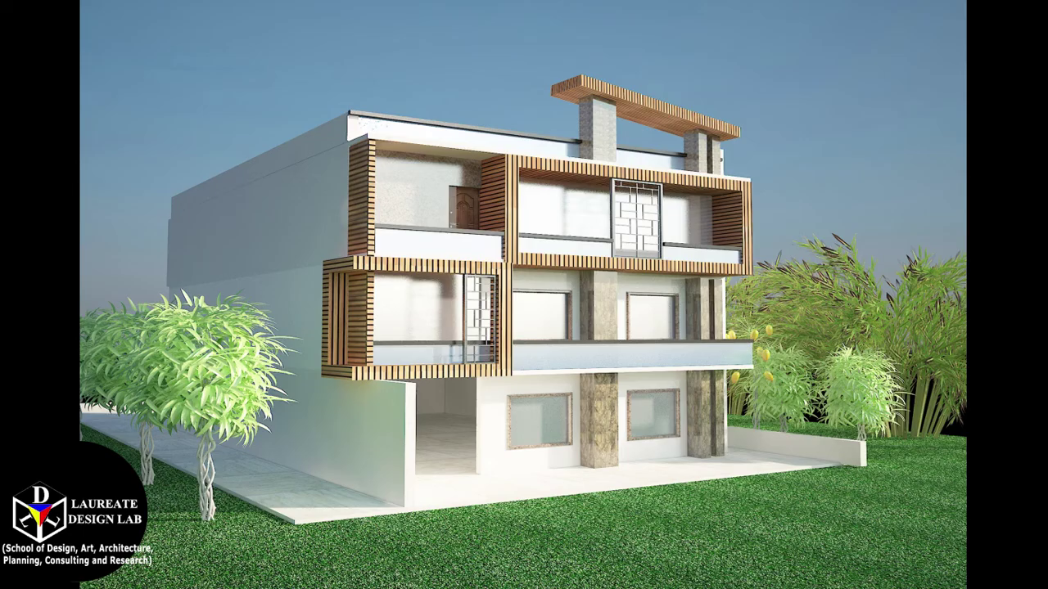